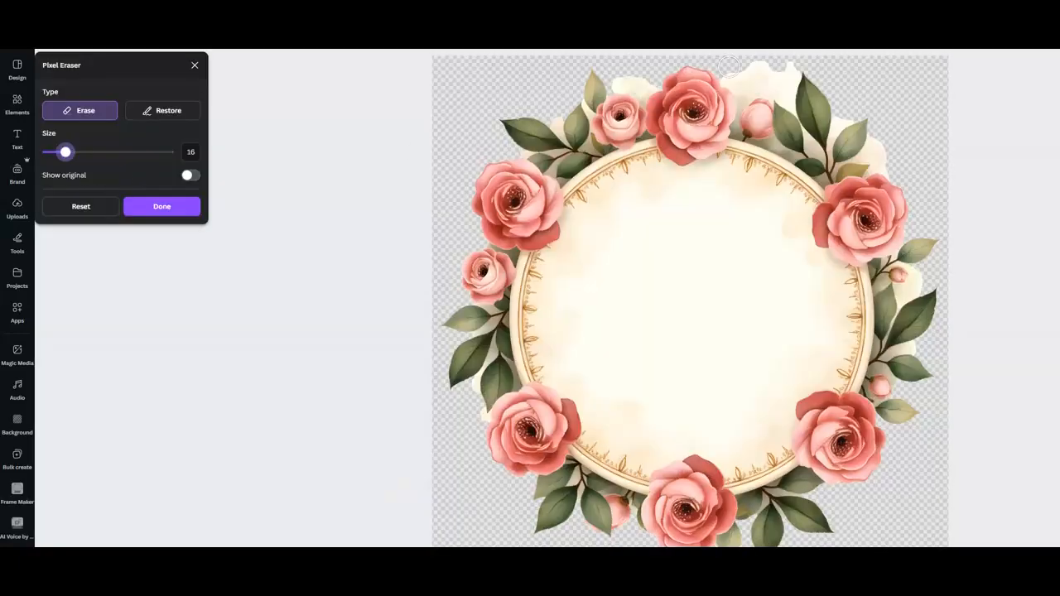
Erase the leftover background patches around the top and right edges of the round rose frame.
mouse_move(743, 66)
left_mouse_down()
mouse_move(772, 82)
mouse_move(785, 66)
mouse_move(788, 78)
left_mouse_up()
left_click_drag(861, 100, 884, 160)
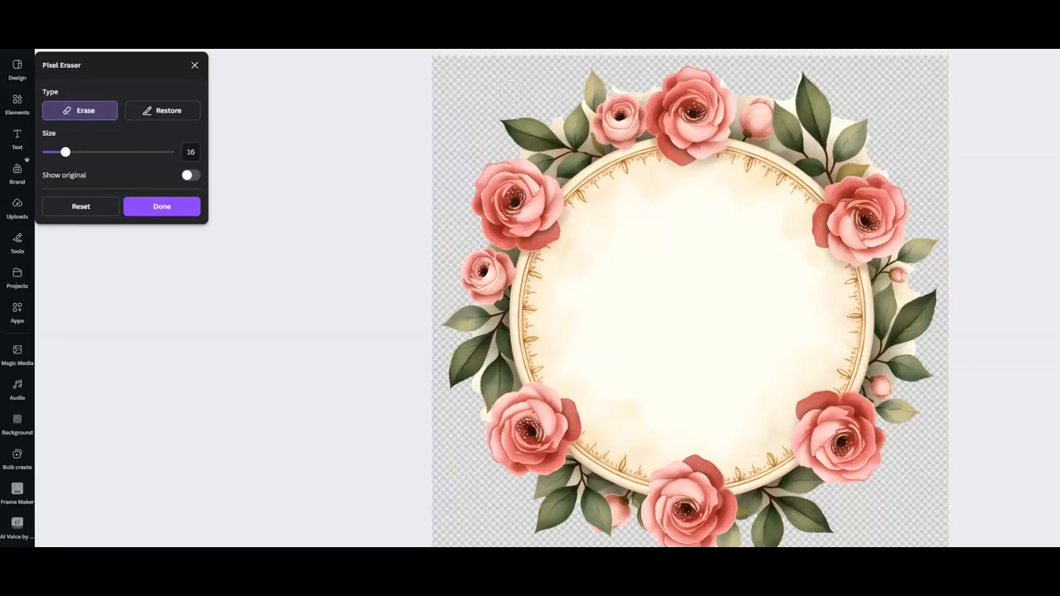
Reduce the eraser size to 3, erase the remaining small specks near the frame's edge, and finish erasing.
left_click_drag(66, 153, 53, 152)
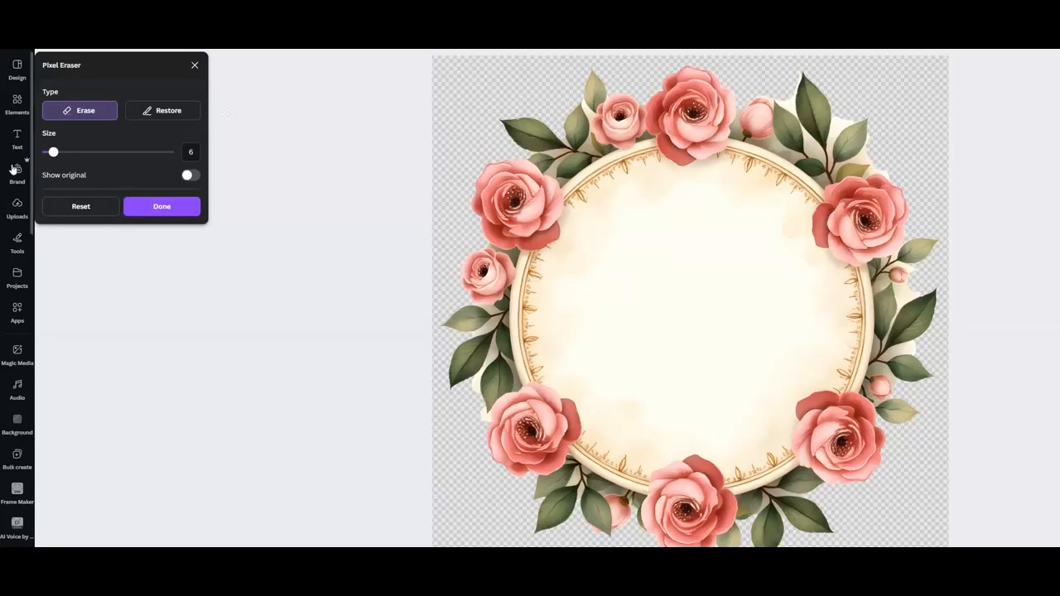
left_click_drag(52, 154, 49, 152)
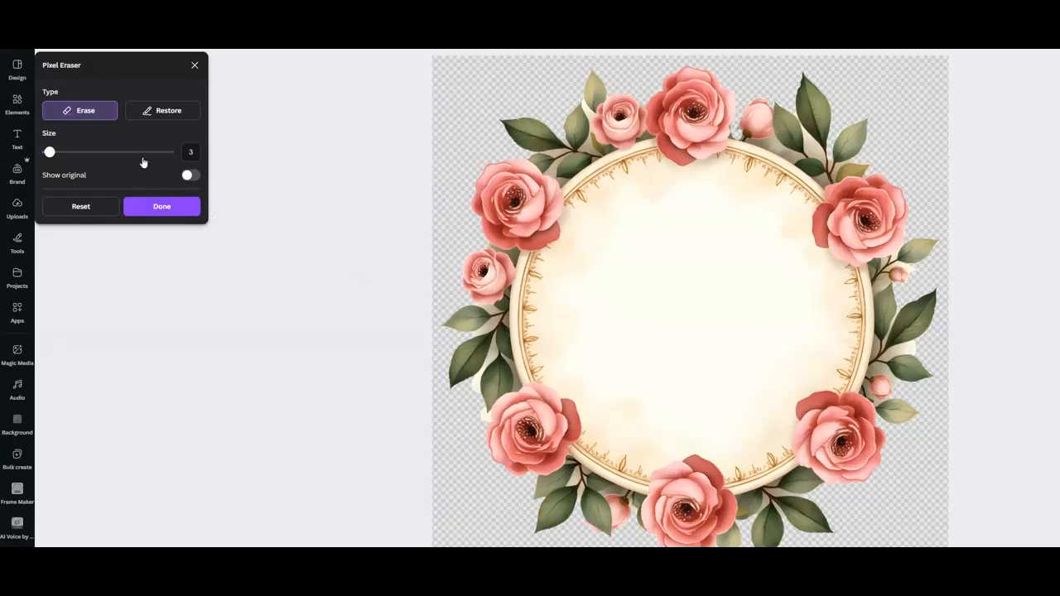
left_click(169, 112)
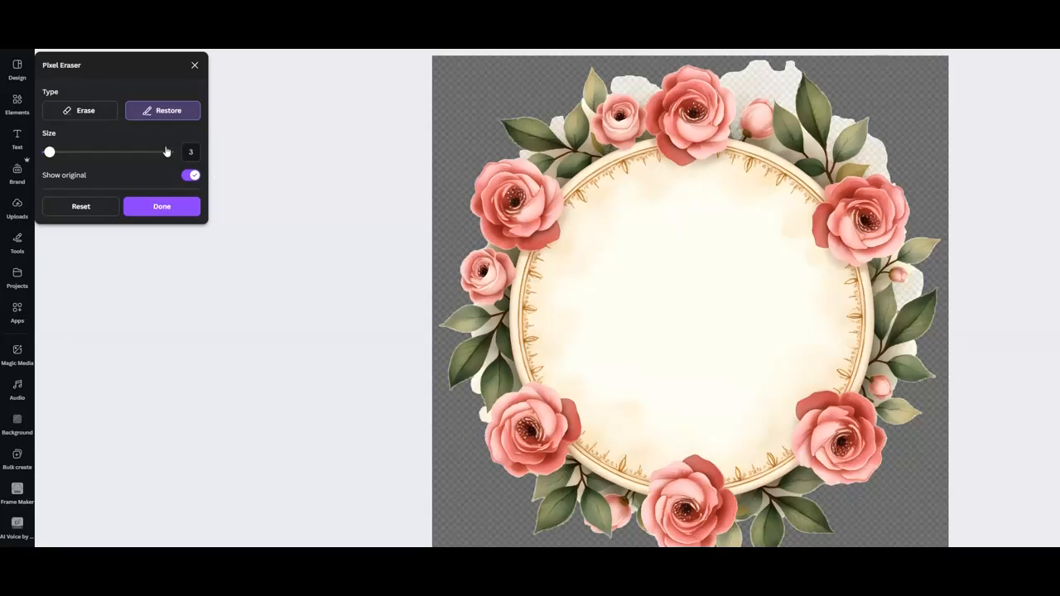
left_click(86, 113)
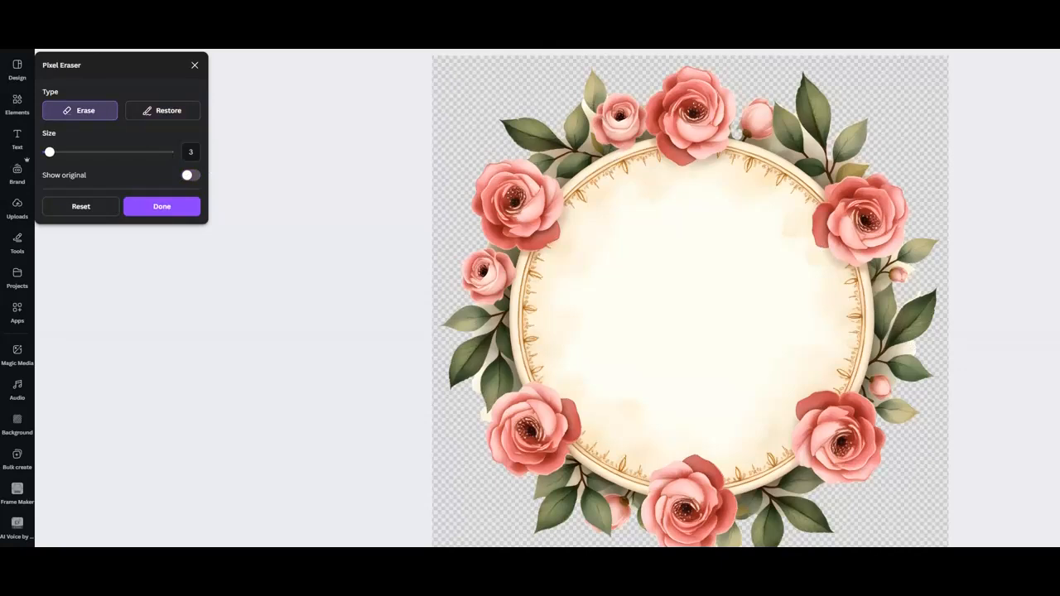
mouse_move(913, 345)
left_mouse_down()
mouse_move(886, 357)
mouse_move(913, 351)
left_mouse_up()
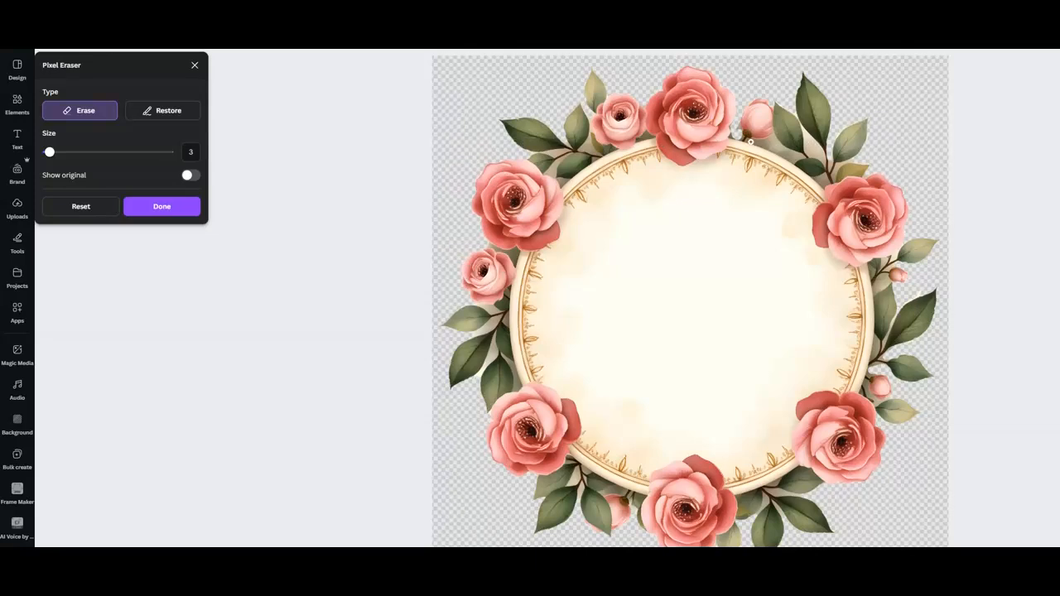
mouse_move(748, 142)
left_mouse_down()
mouse_move(799, 158)
mouse_move(755, 145)
mouse_move(805, 140)
mouse_move(823, 160)
mouse_move(810, 139)
left_mouse_up()
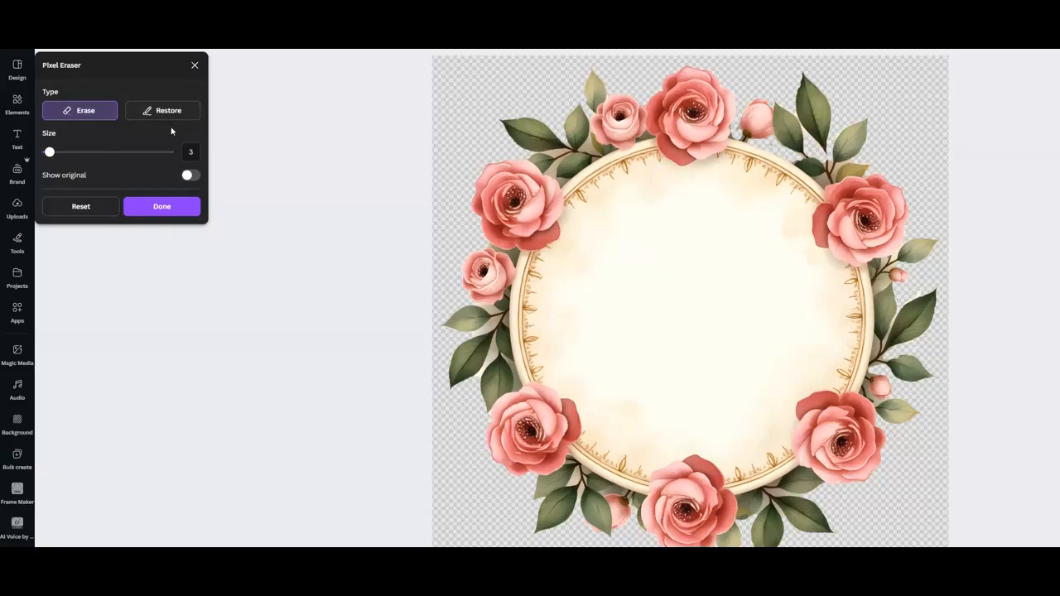
left_click(163, 207)
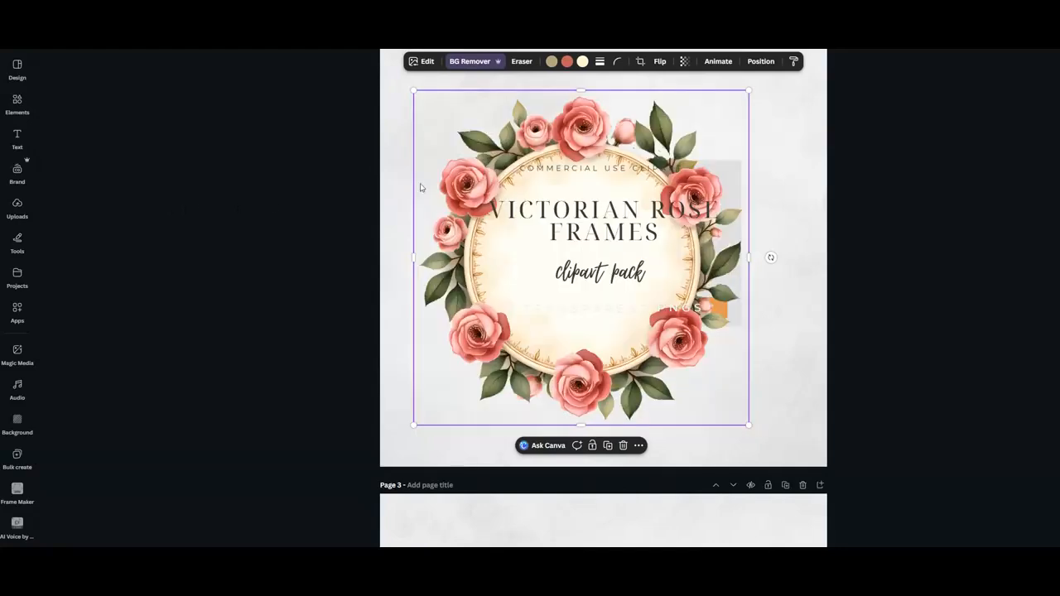
Shrink the round rose frame and move it to the page's top-left corner.
mouse_move(579, 135)
left_mouse_down()
mouse_move(628, 151)
mouse_move(603, 115)
mouse_move(582, 147)
mouse_move(668, 132)
mouse_move(624, 80)
mouse_move(422, 54)
mouse_move(438, 72)
mouse_move(626, 152)
mouse_move(654, 110)
mouse_move(619, 124)
mouse_move(549, 119)
mouse_move(567, 130)
mouse_move(621, 124)
mouse_move(574, 126)
left_mouse_up()
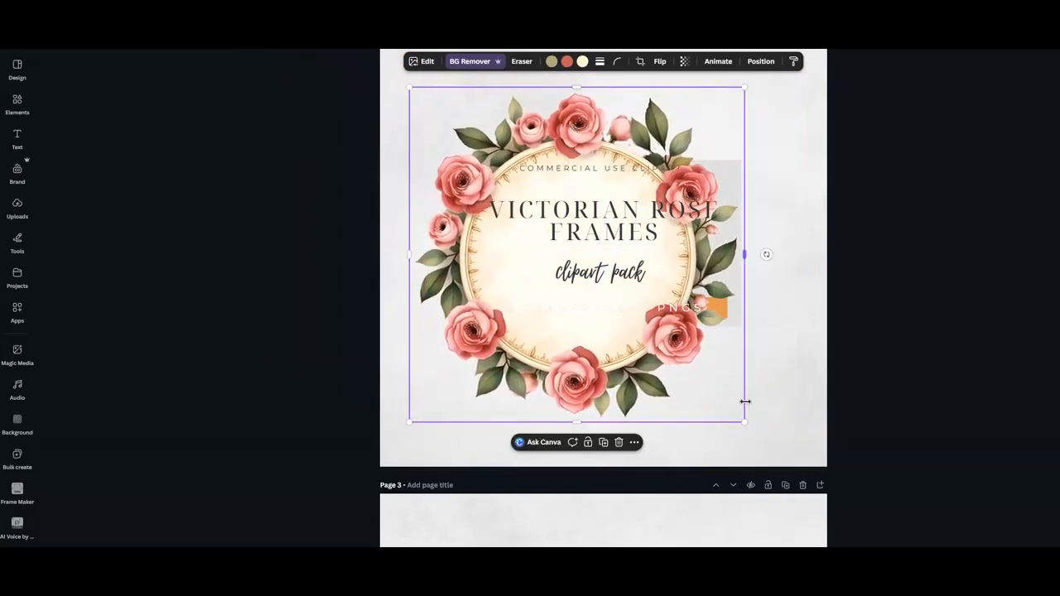
left_click_drag(731, 417, 534, 211)
left_click_drag(465, 165, 448, 148)
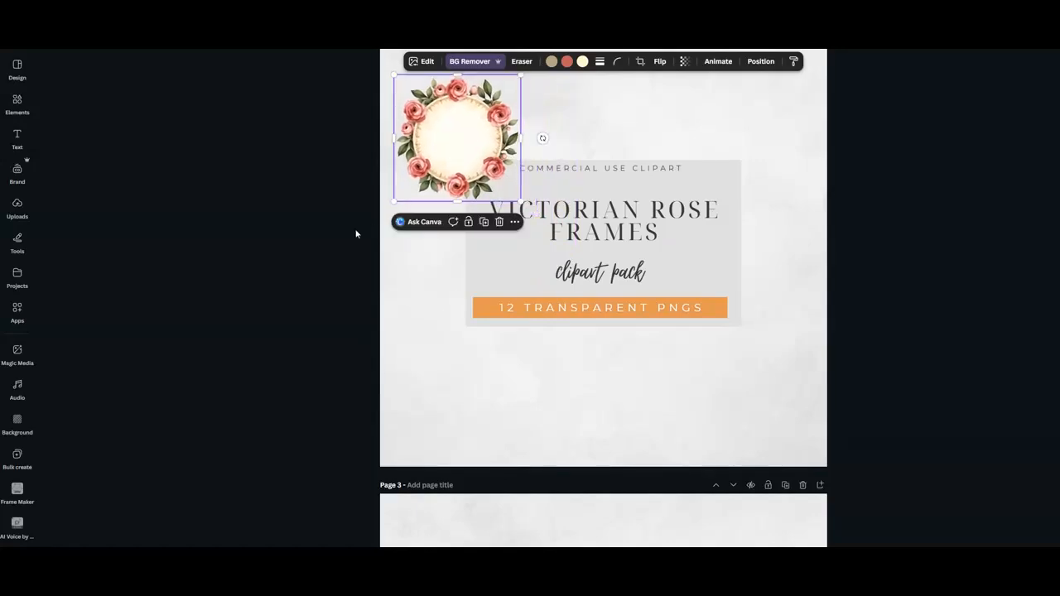
Insert the square rose frame image from uploads and remove its background.
left_click(17, 275)
left_click(12, 213)
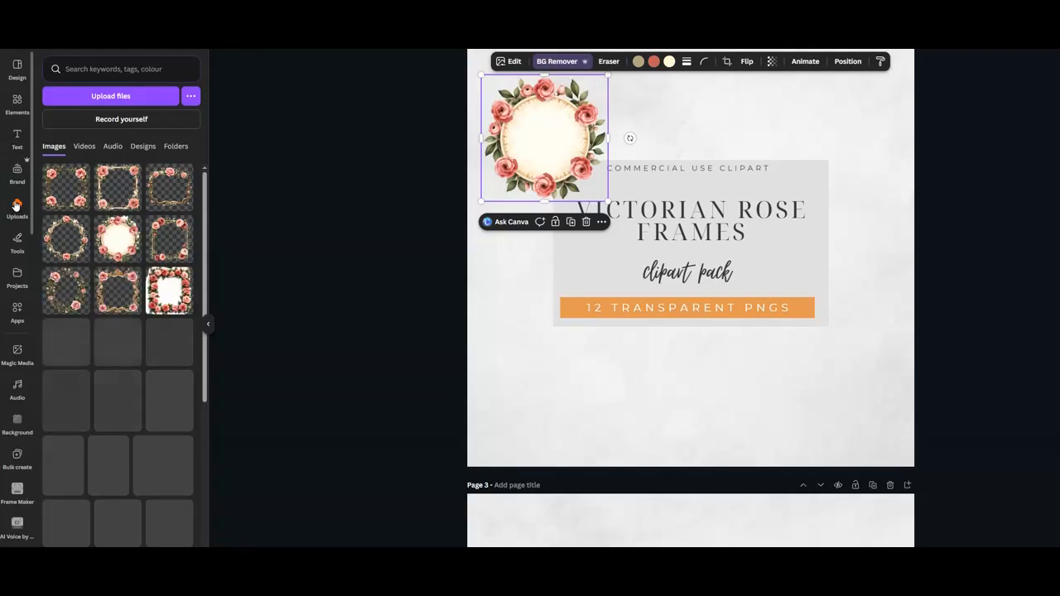
left_click(170, 289)
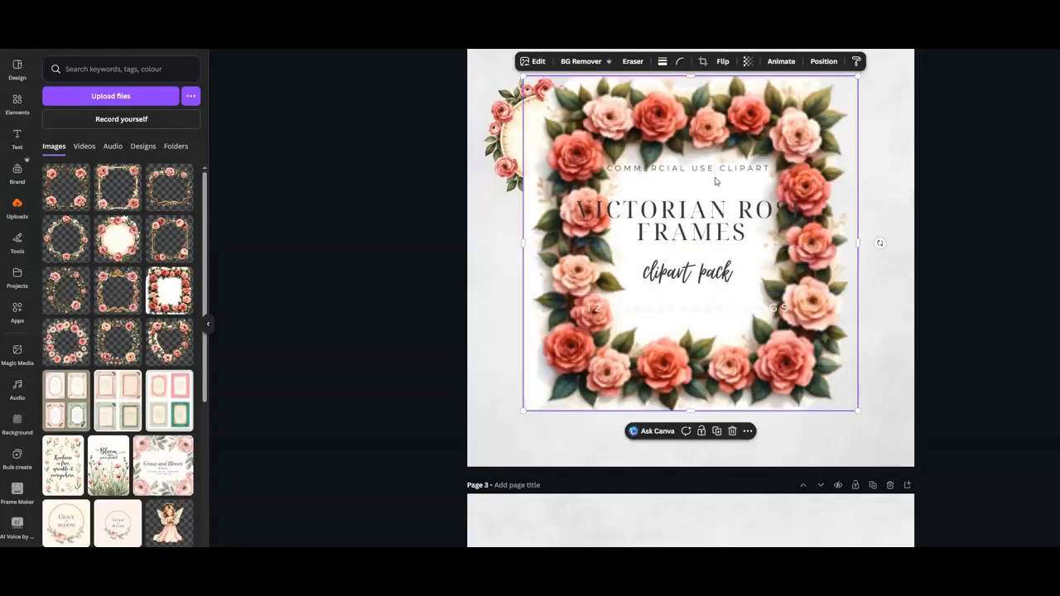
left_click_drag(736, 152, 717, 185)
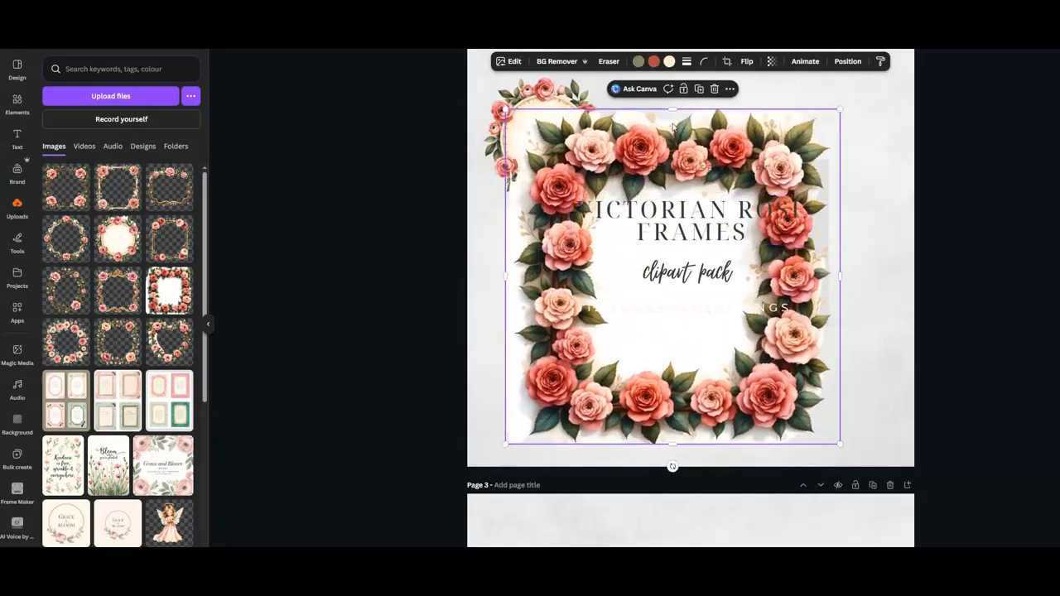
left_click(556, 61)
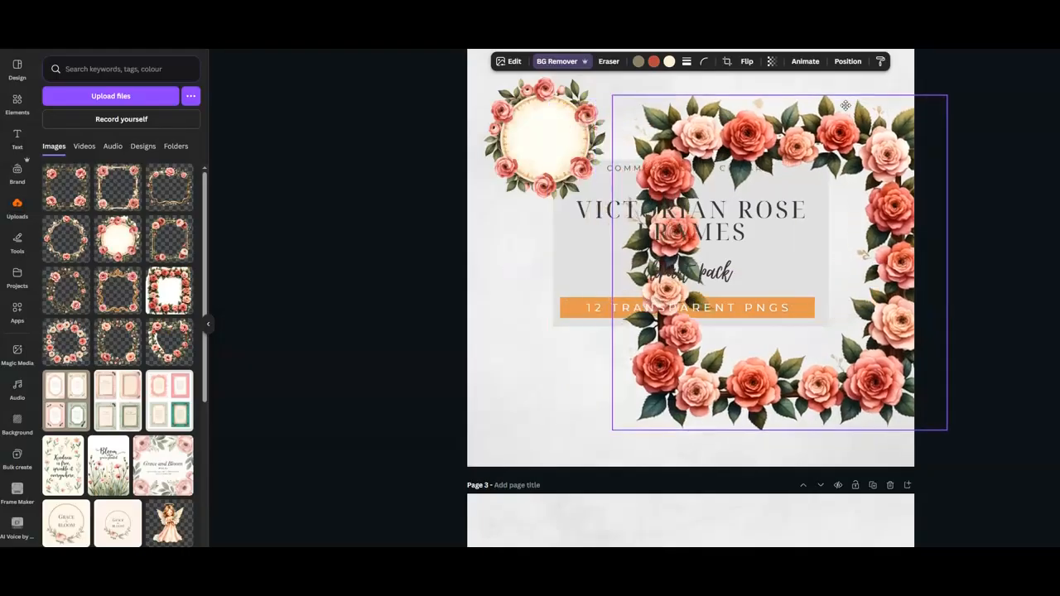
Shrink the square rose frame and move it to the page's lower-left corner.
left_click_drag(825, 89, 731, 116)
left_click_drag(831, 109, 623, 300)
left_click_drag(542, 331, 513, 348)
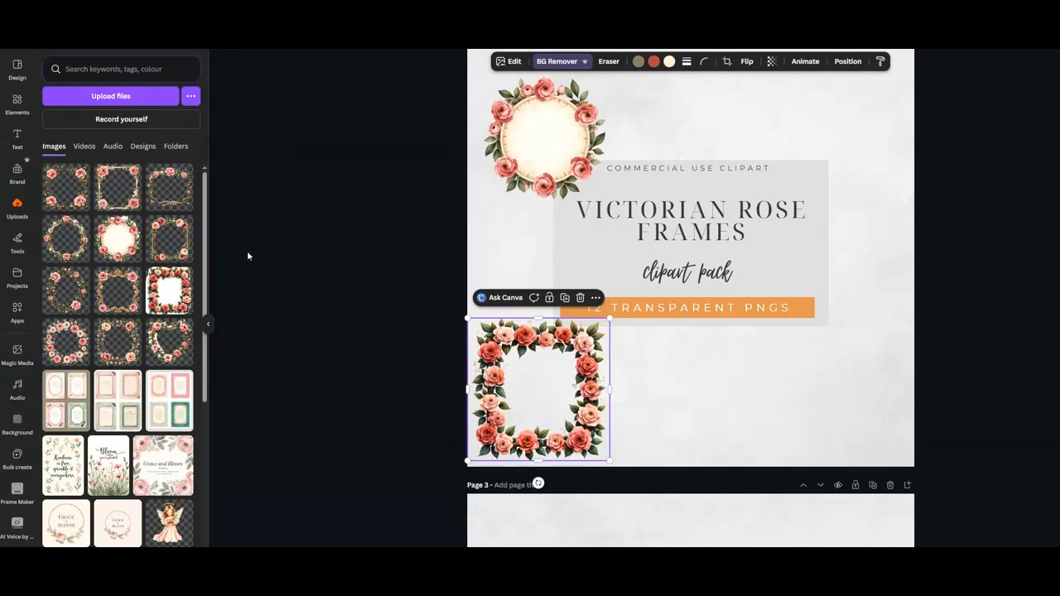
Insert the heart-shaped rose frame image from uploads and remove its background.
left_click(169, 346)
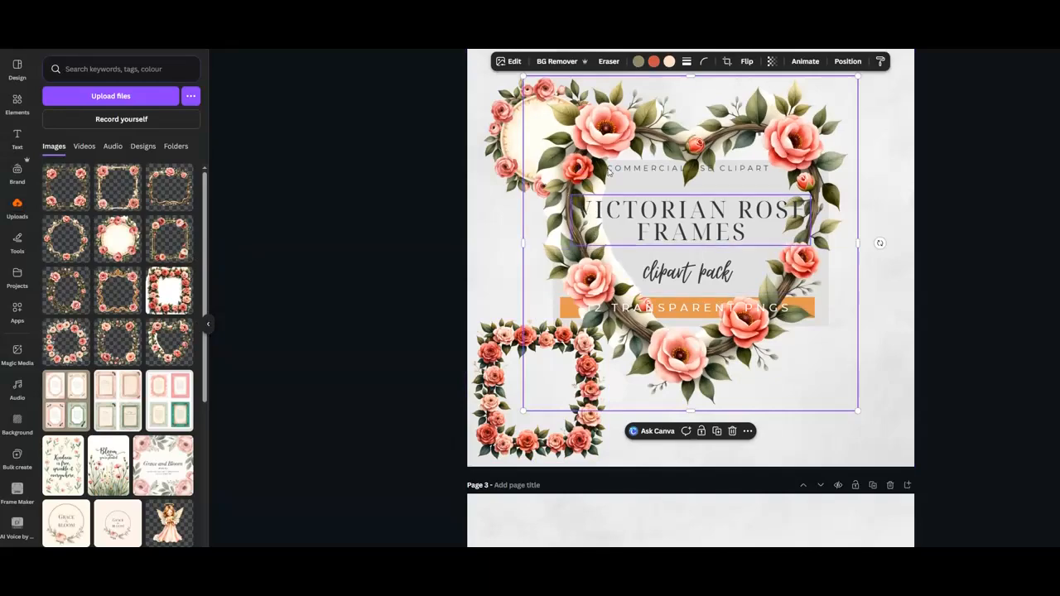
left_click(556, 61)
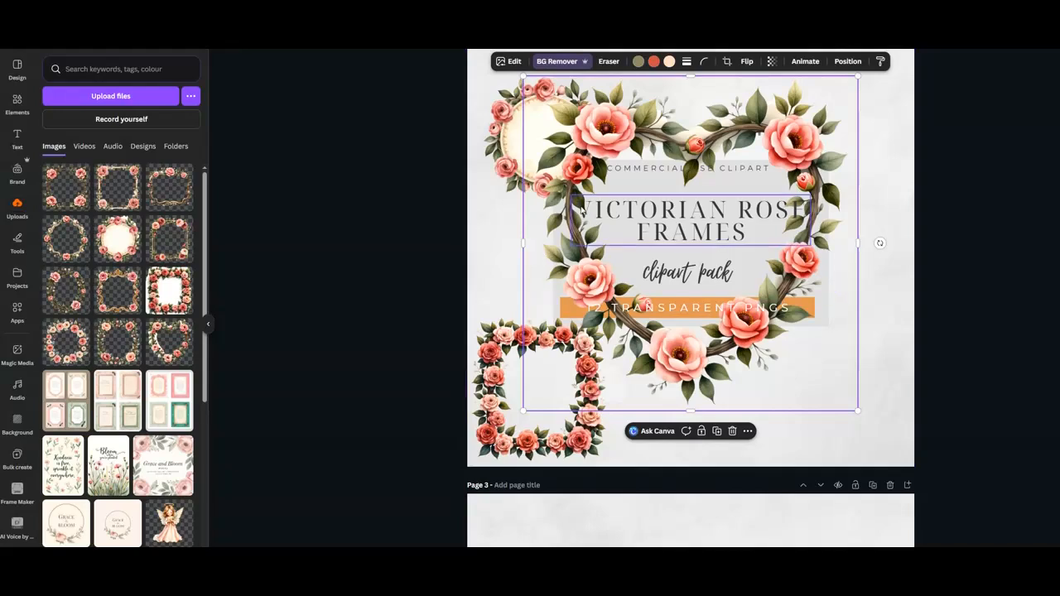
Shrink the heart frame and line it up beside the square frame along the bottom of the page.
left_click_drag(753, 119, 855, 144)
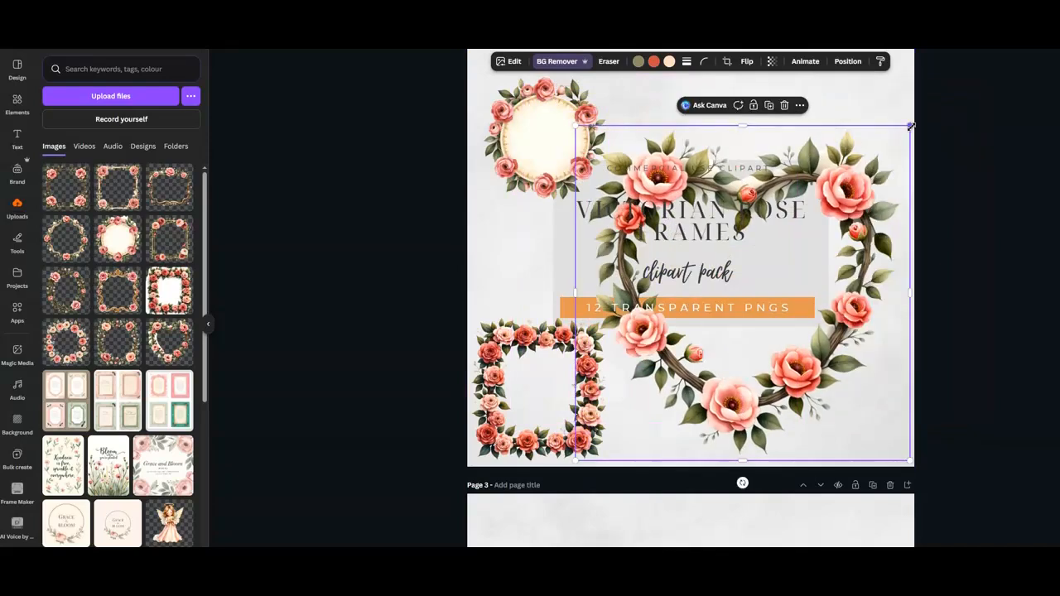
left_click_drag(910, 126, 745, 296)
left_click_drag(704, 348, 710, 367)
left_click_drag(511, 339, 499, 343)
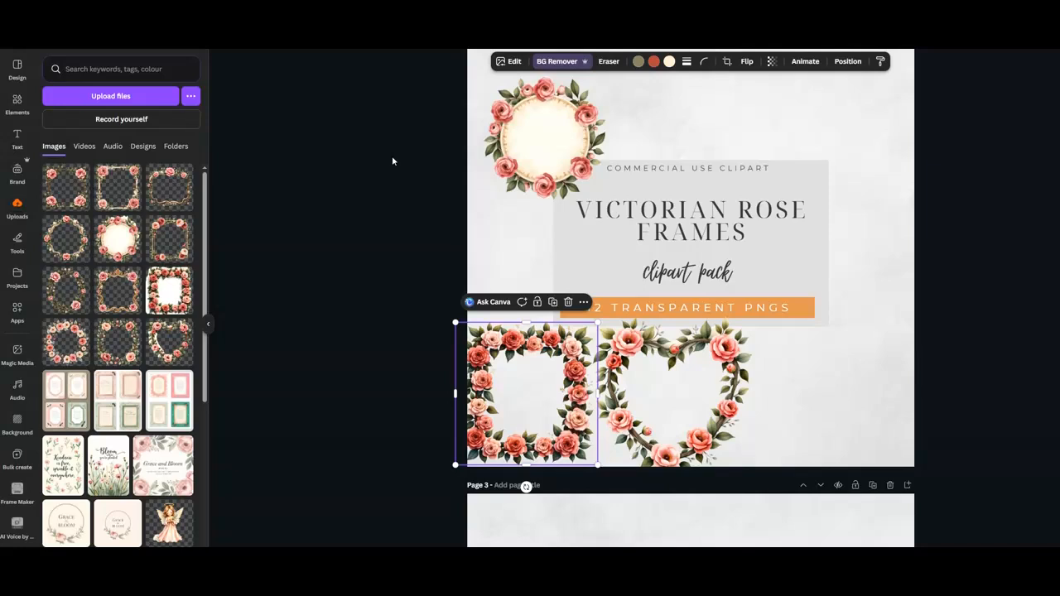
scroll(392, 161, "up", 1)
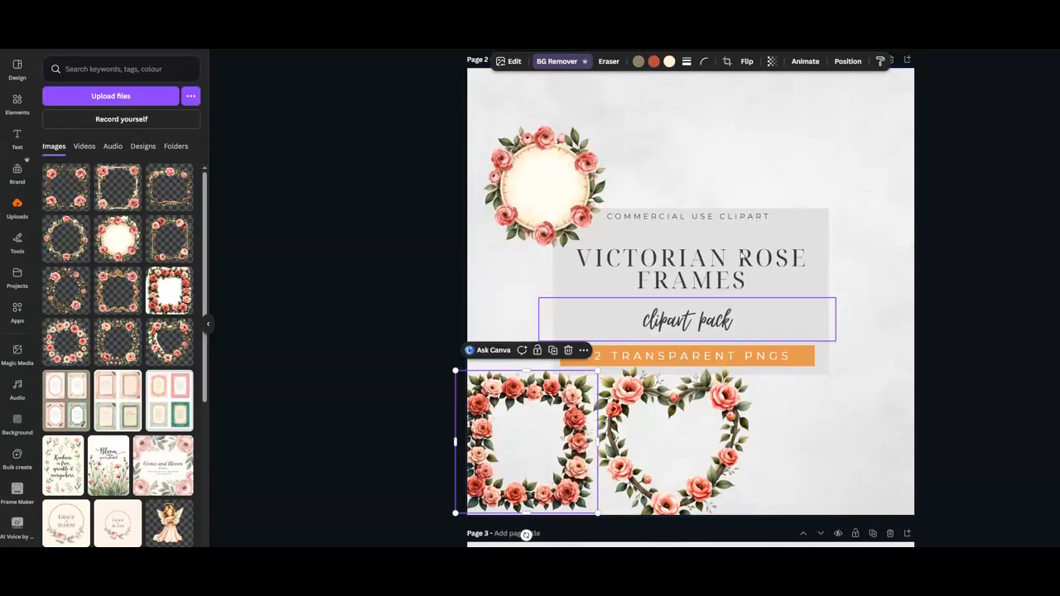
scroll(708, 162, "up", 1)
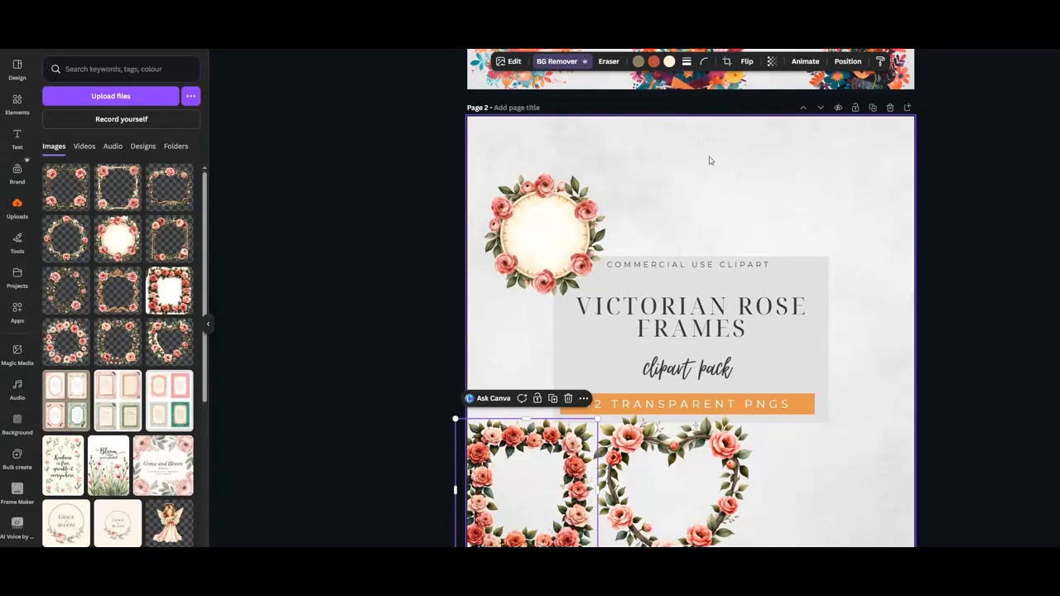
scroll(709, 160, "down", 1)
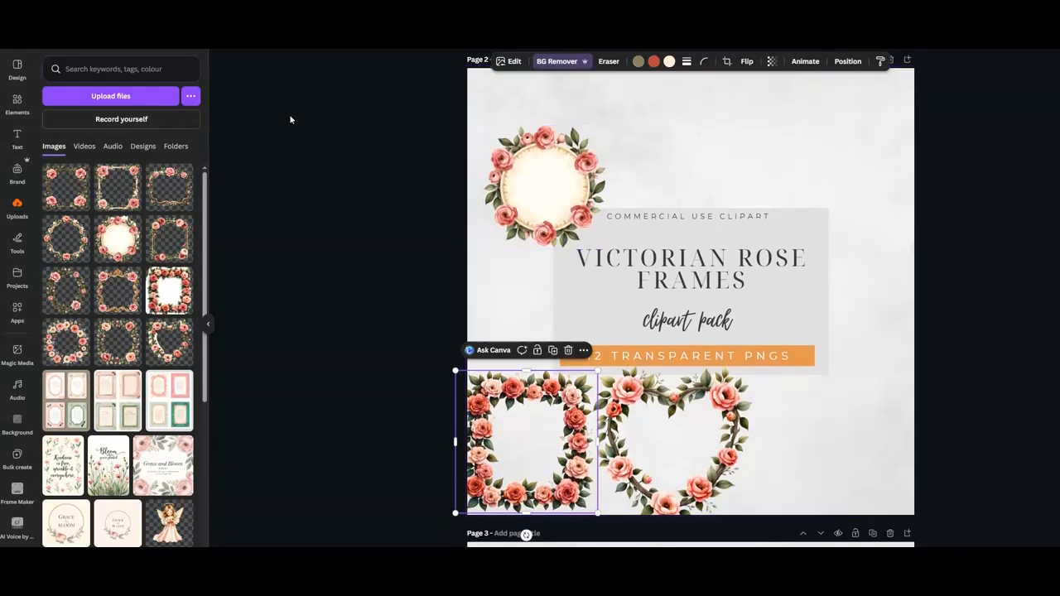
left_click(80, 36)
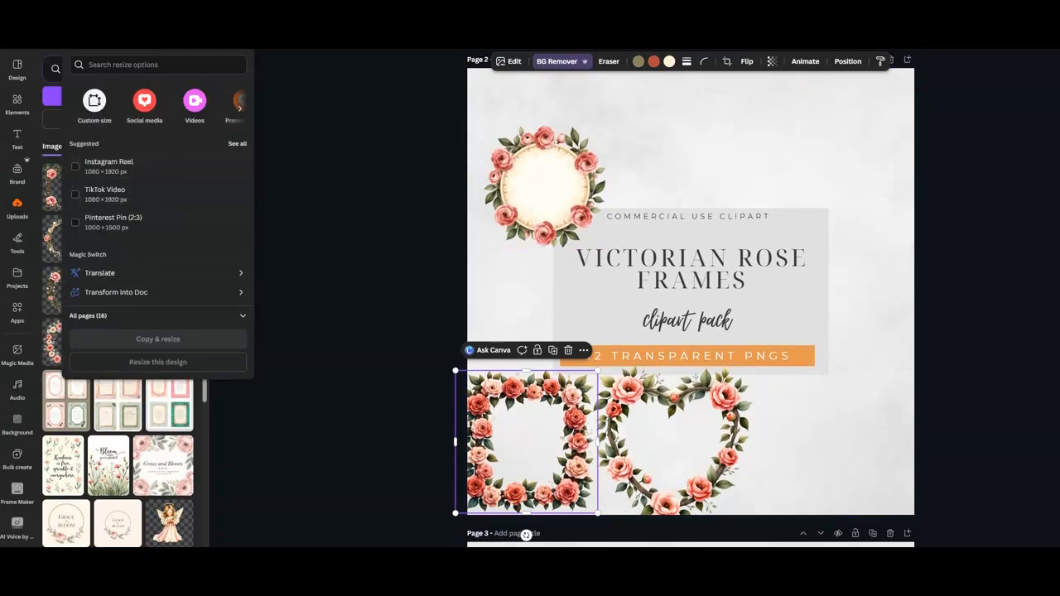
left_click(45, 37)
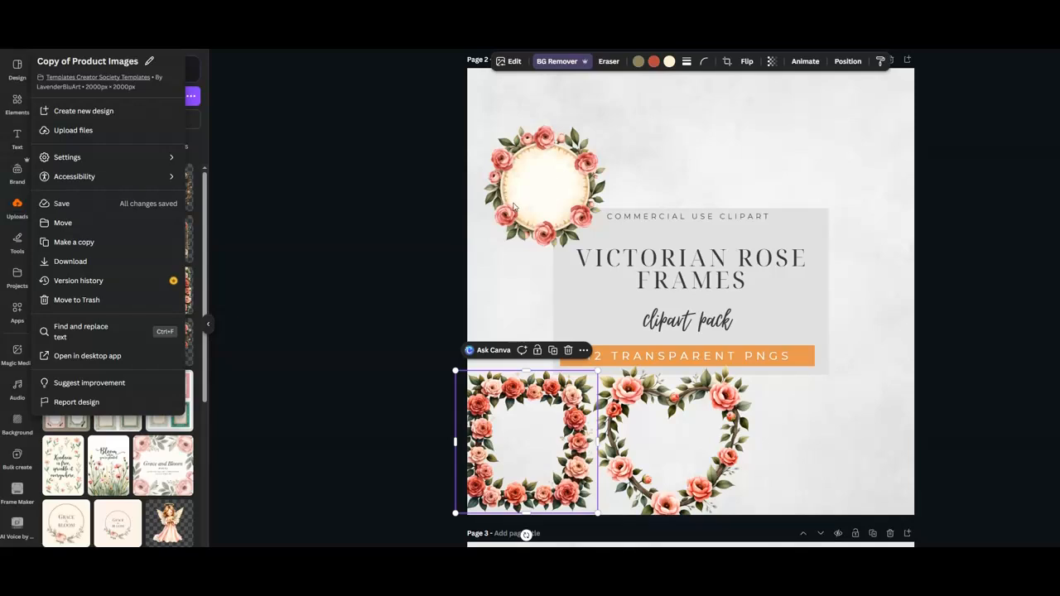
left_click(252, 93)
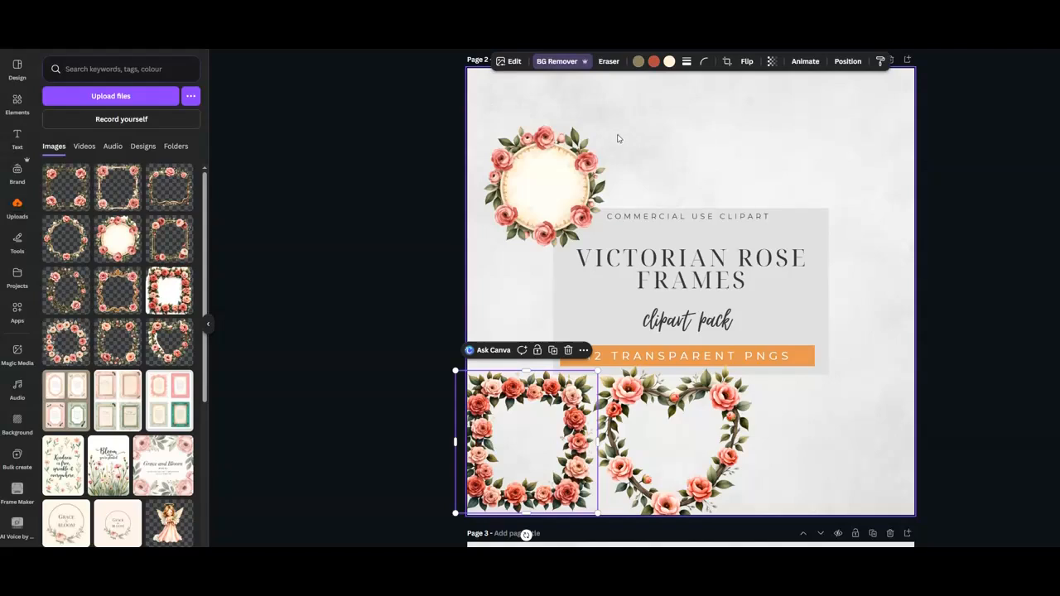
Enlarge the round frame and push all three frames partly off the page's top-left, left and lower-right edges.
left_click_drag(555, 173, 537, 131)
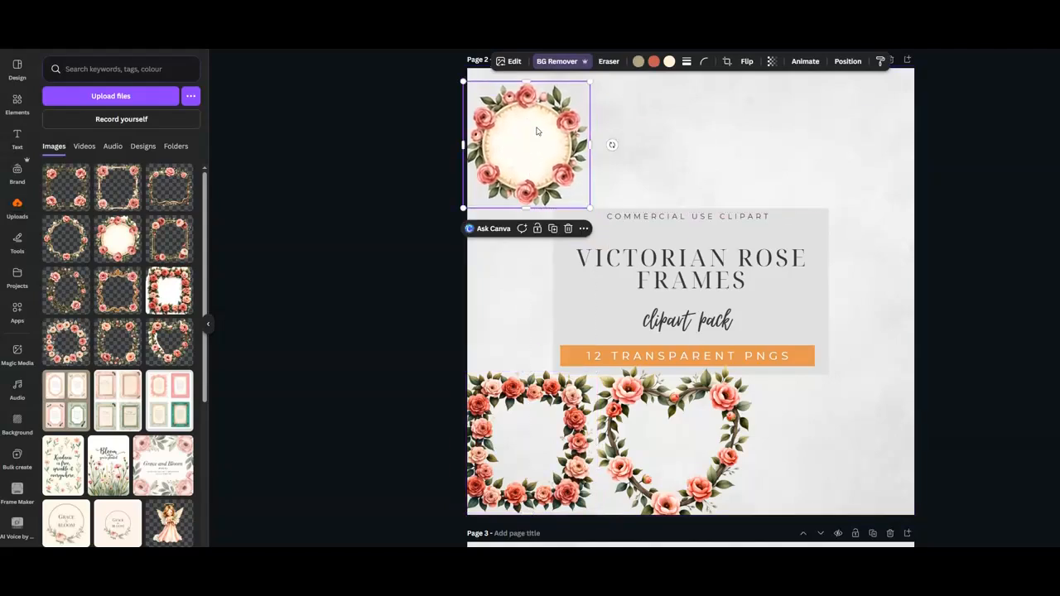
left_click_drag(589, 208, 616, 235)
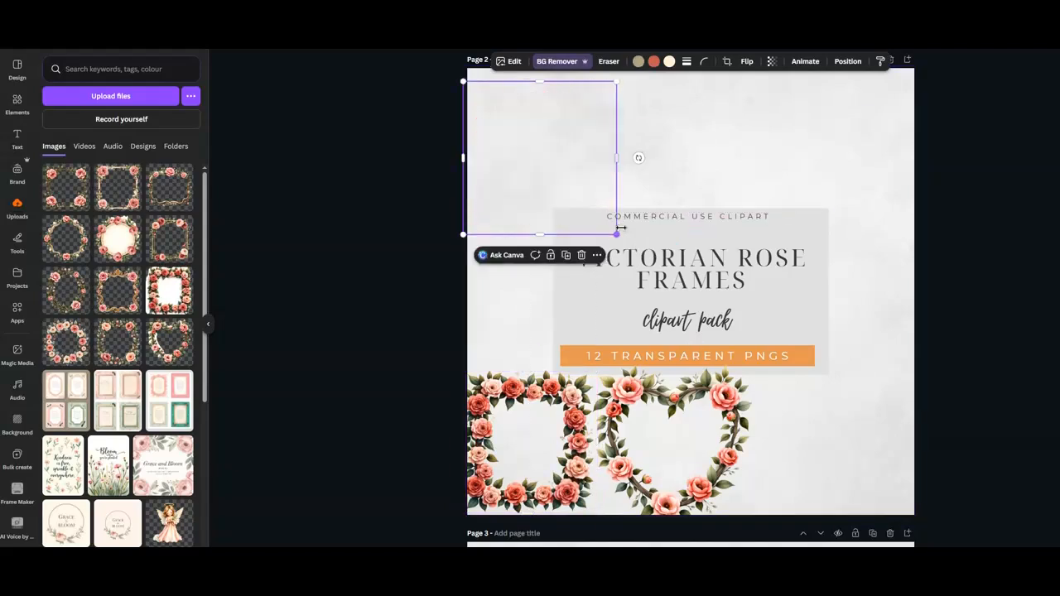
left_click_drag(572, 163, 506, 147)
left_click_drag(497, 383, 402, 378)
left_click_drag(724, 409, 972, 404)
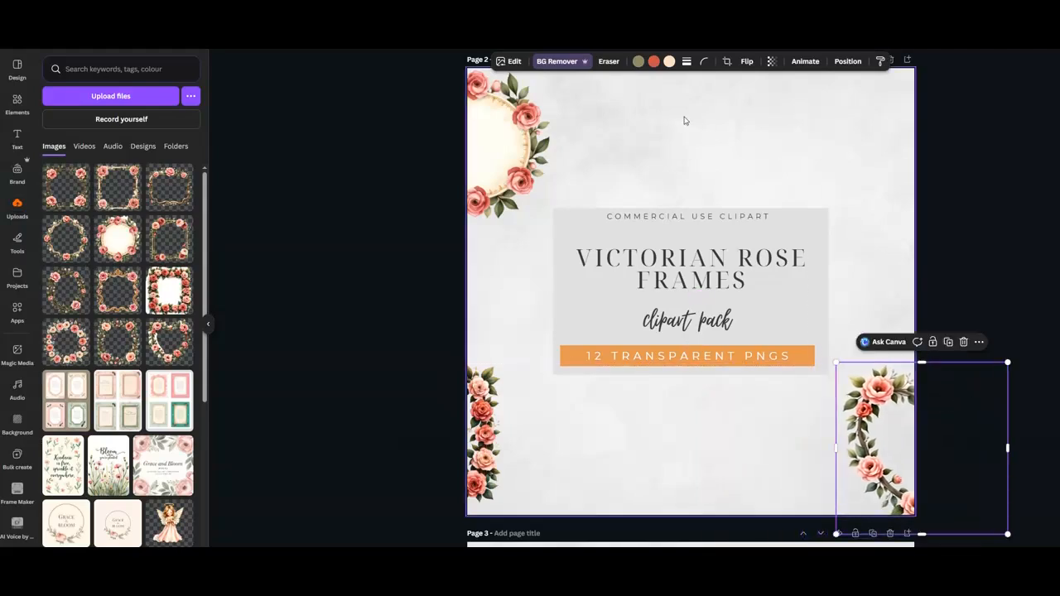
Delete the grey rectangle behind the title text.
left_click(570, 222)
mouse_move(570, 221)
left_mouse_down()
mouse_move(575, 119)
mouse_move(557, 227)
mouse_move(561, 141)
mouse_move(611, 167)
mouse_move(554, 208)
mouse_move(563, 224)
mouse_move(564, 215)
left_mouse_up()
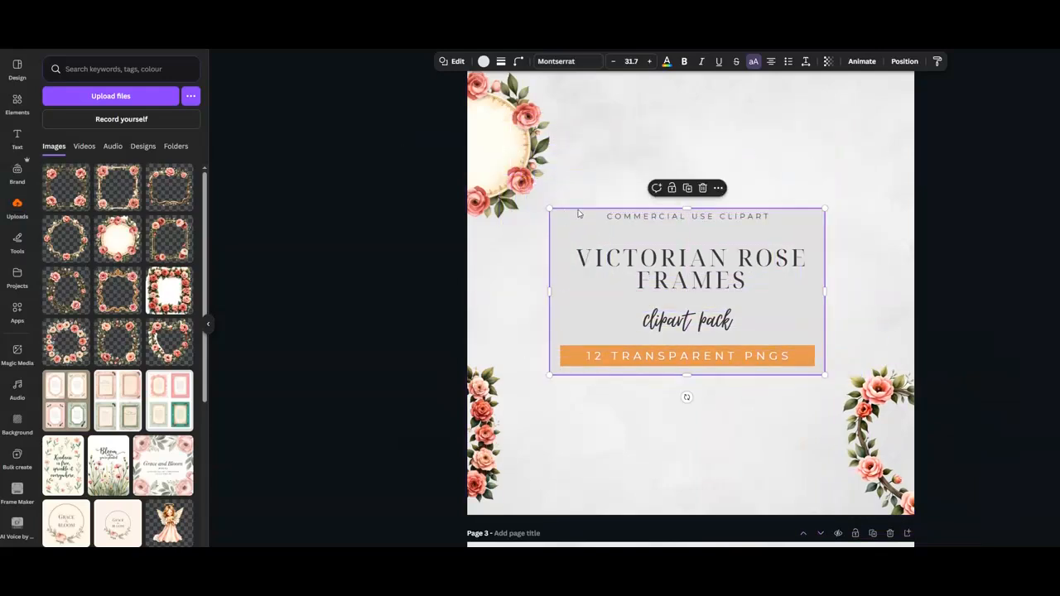
left_click(702, 188)
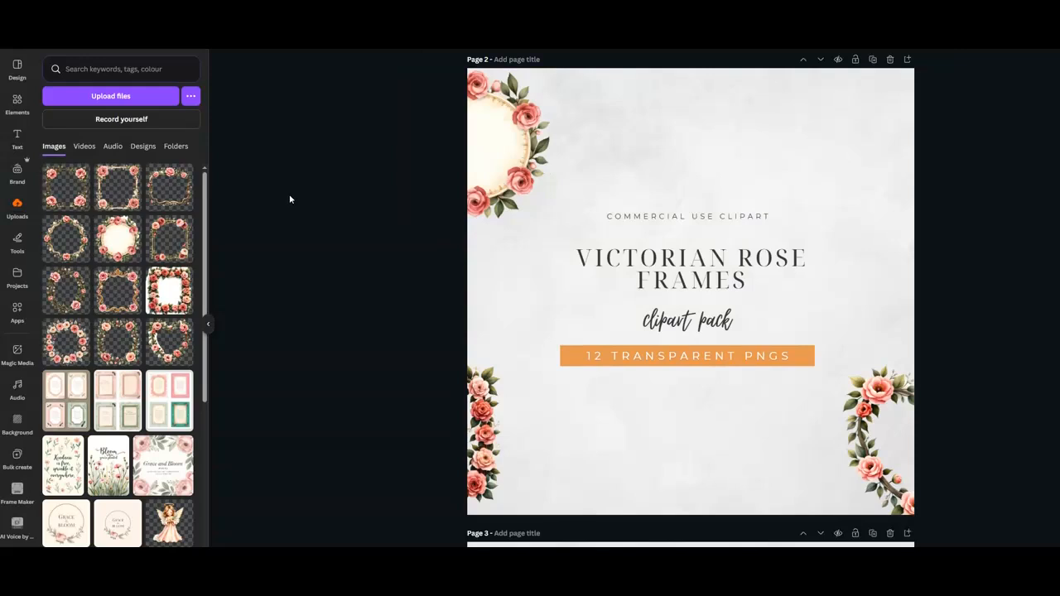
Search the elements for Square and add a square shape to the page.
left_click(18, 103)
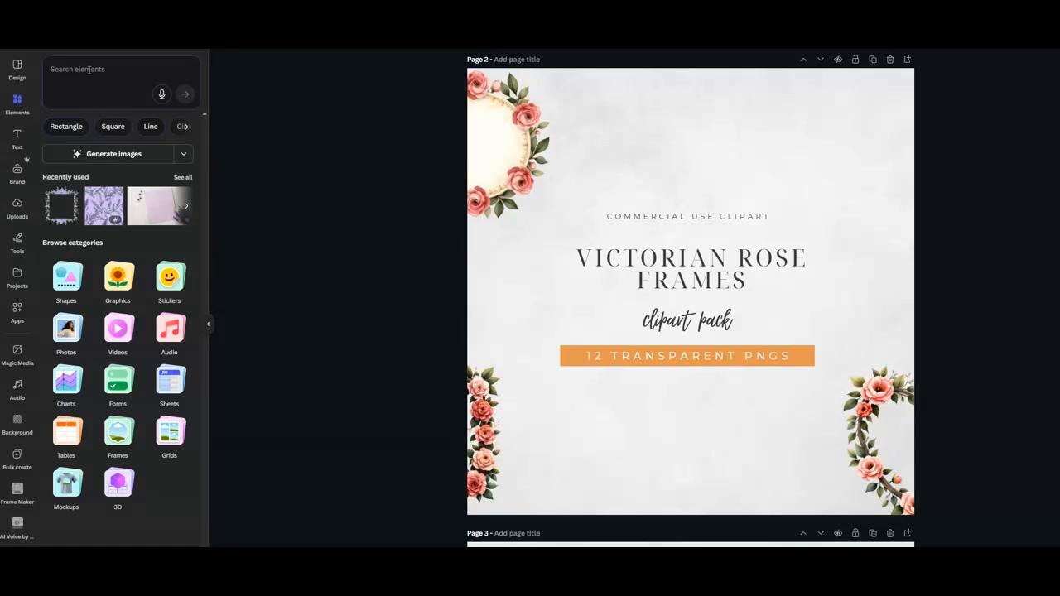
left_click(113, 127)
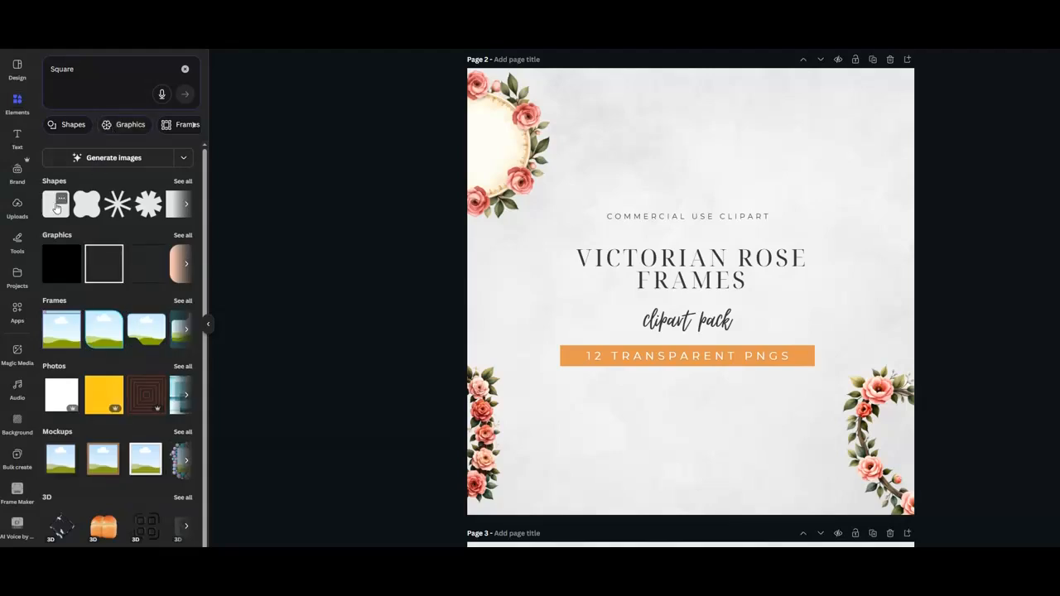
left_click(184, 204)
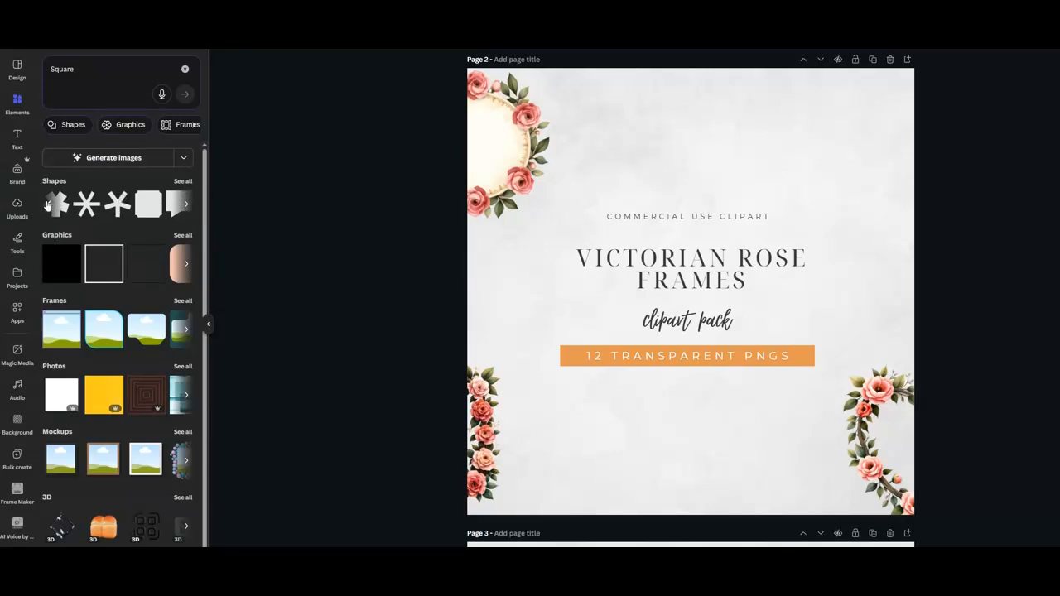
left_click(48, 204)
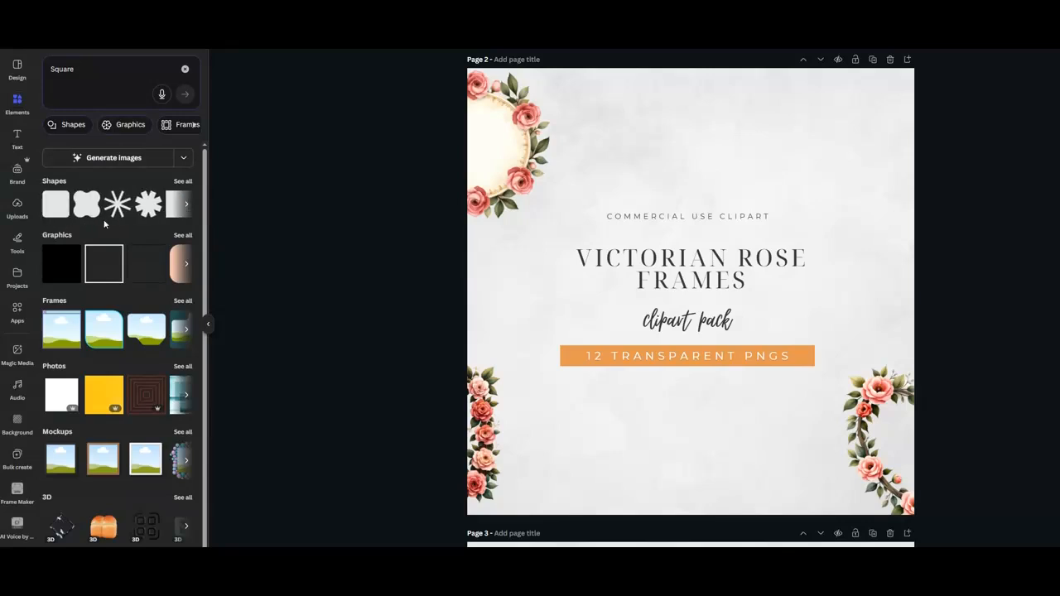
left_click(172, 208)
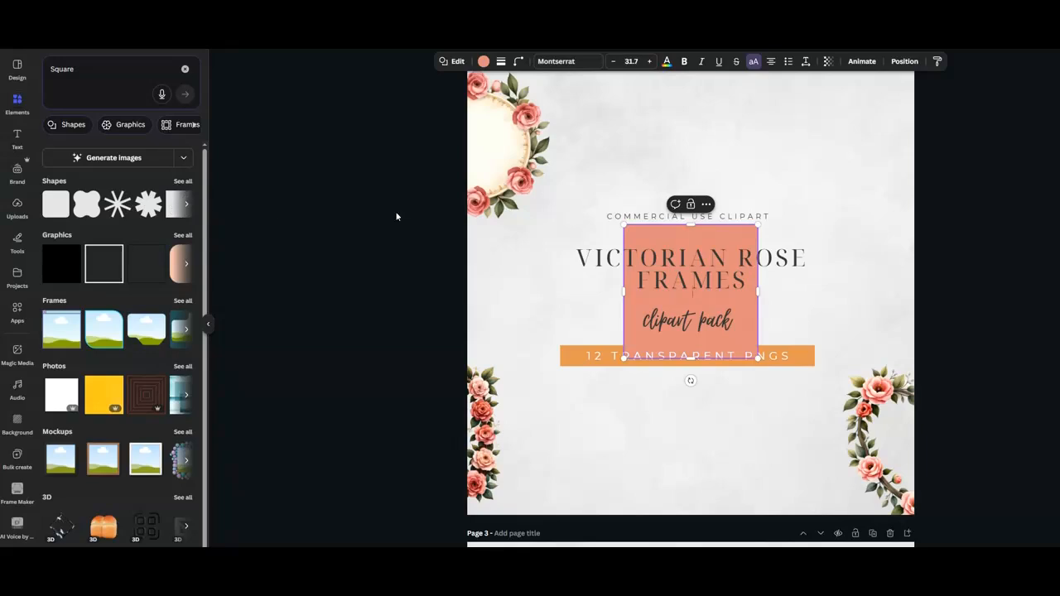
Move the square up and stretch it sideways into a wide rectangle covering the title text block.
left_click_drag(717, 239, 714, 215)
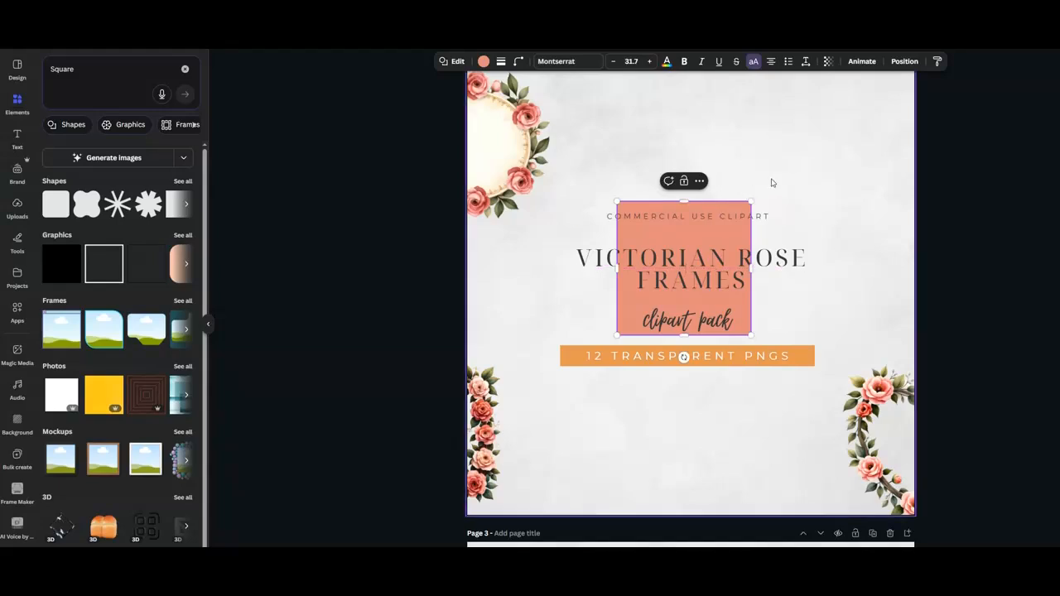
left_click_drag(619, 267, 572, 268)
left_click_drag(753, 268, 816, 265)
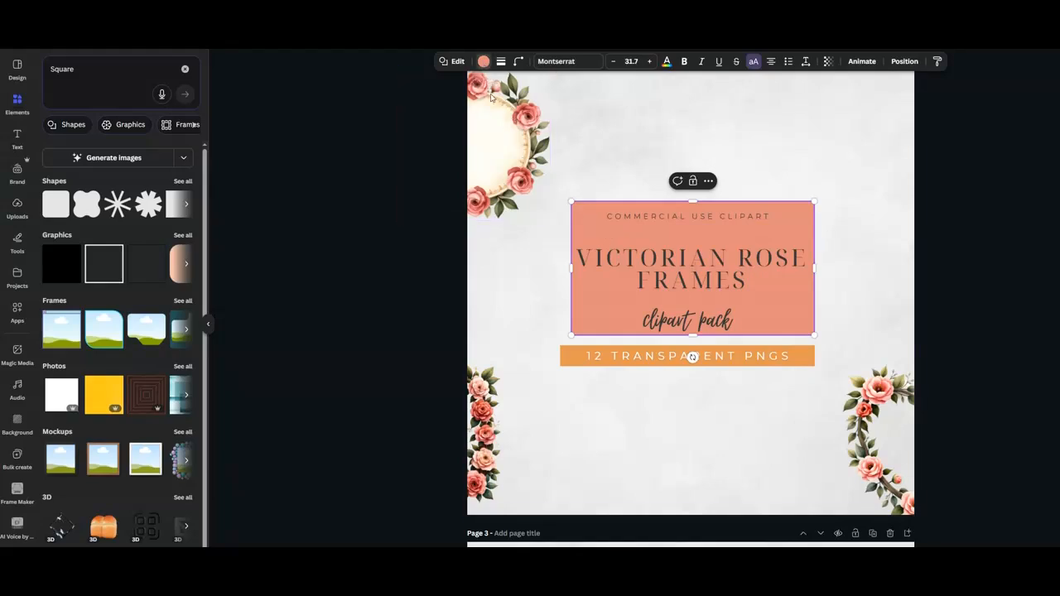
Recolour the rectangle to a light pink #FCD1CE sampled with the eyedropper from the round rose frame.
left_click(484, 61)
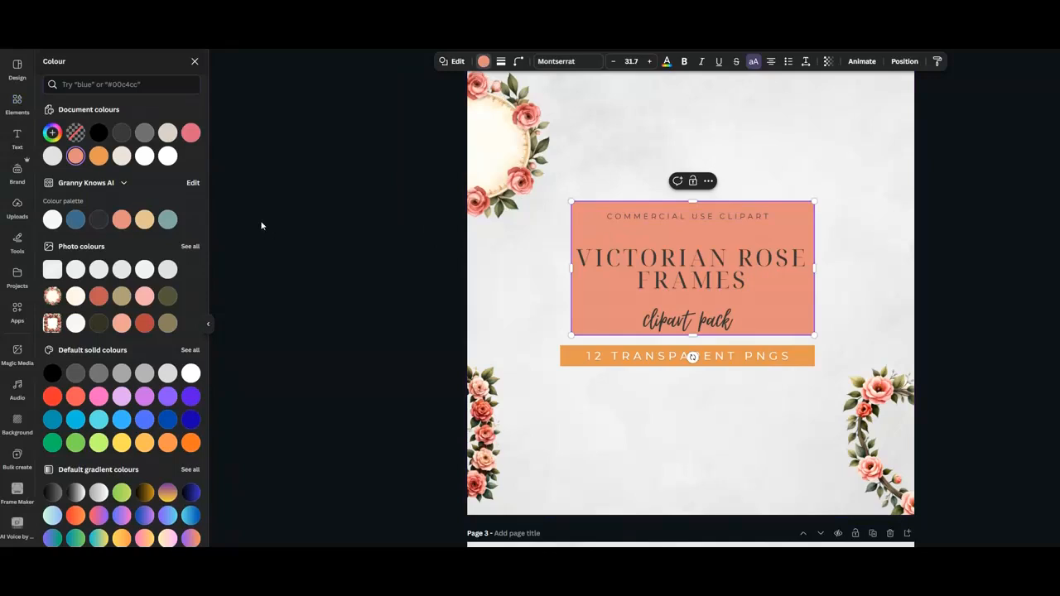
left_click(52, 132)
left_click_drag(110, 186, 75, 182)
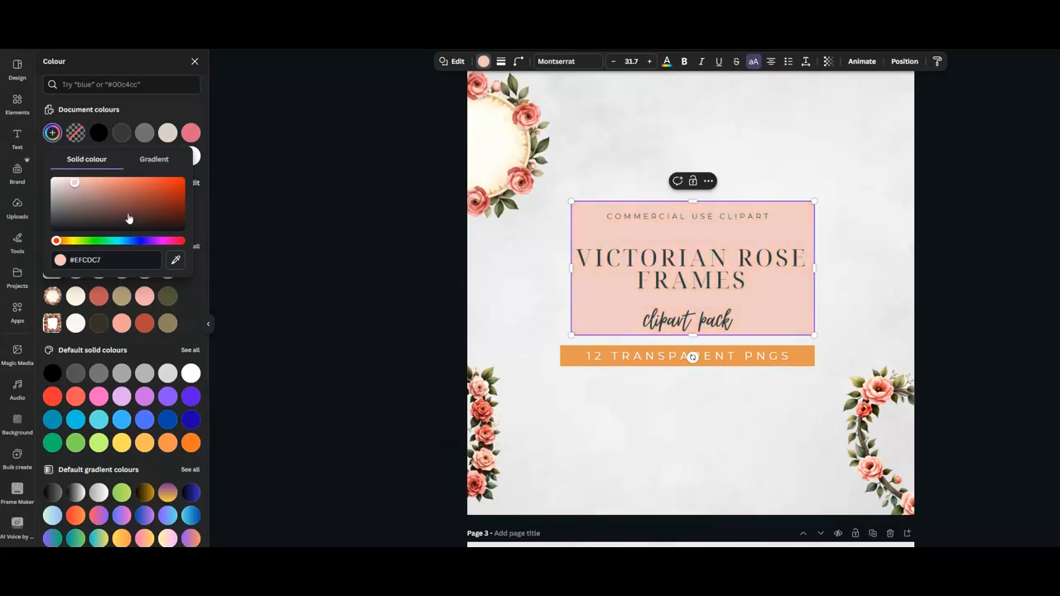
left_click(175, 262)
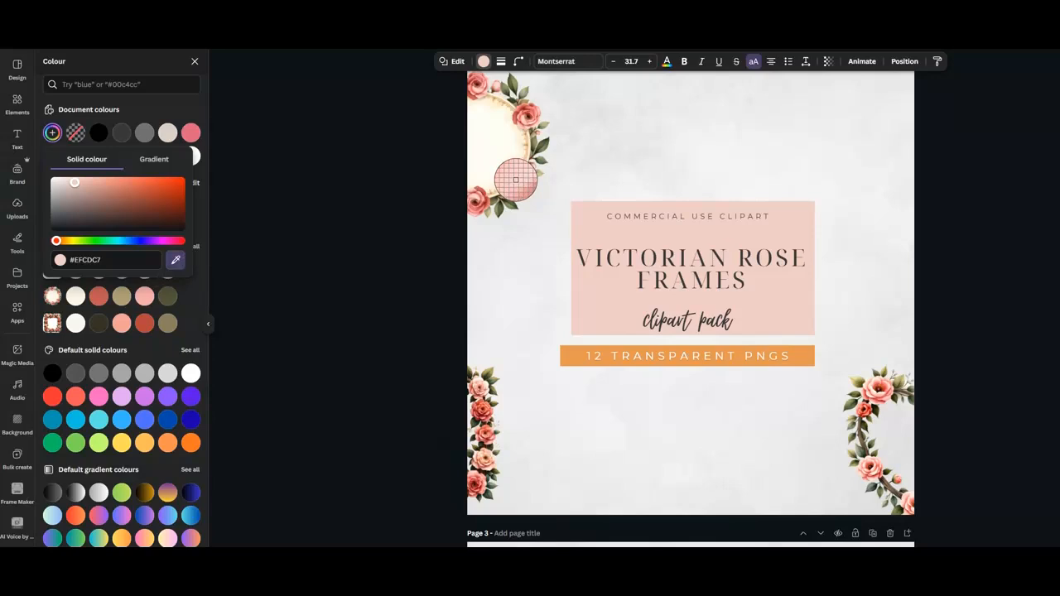
left_click(516, 180)
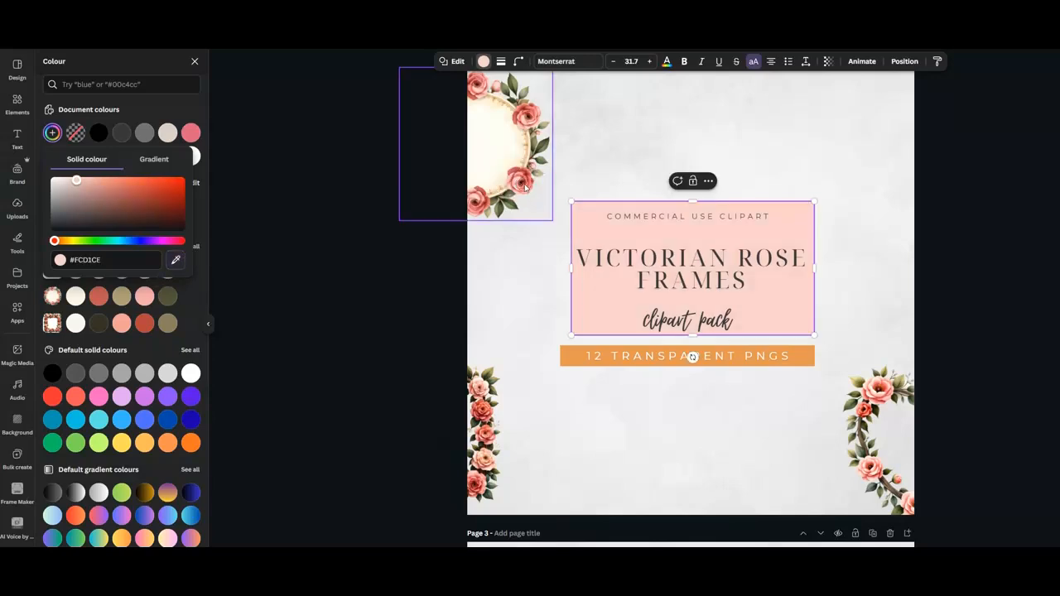
left_click(355, 235)
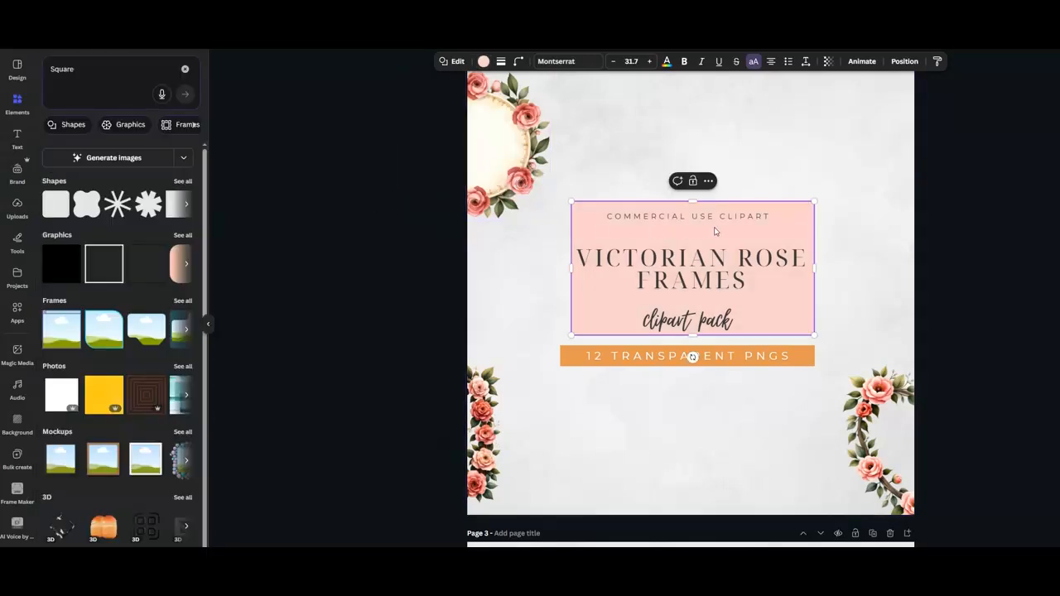
Set the rectangle's transparency to about 61.
left_click(828, 64)
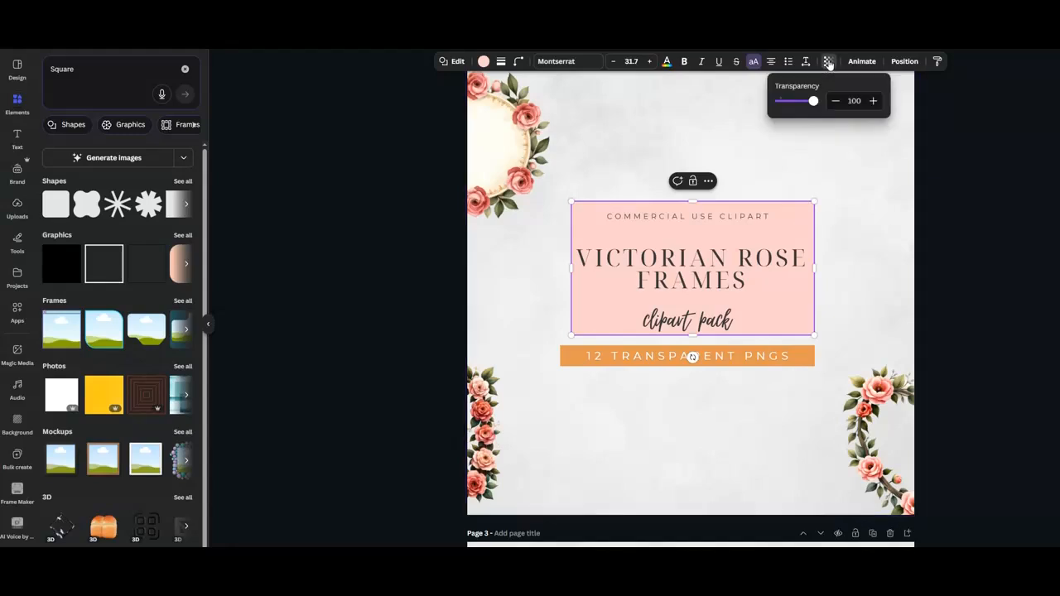
left_click_drag(816, 101, 800, 104)
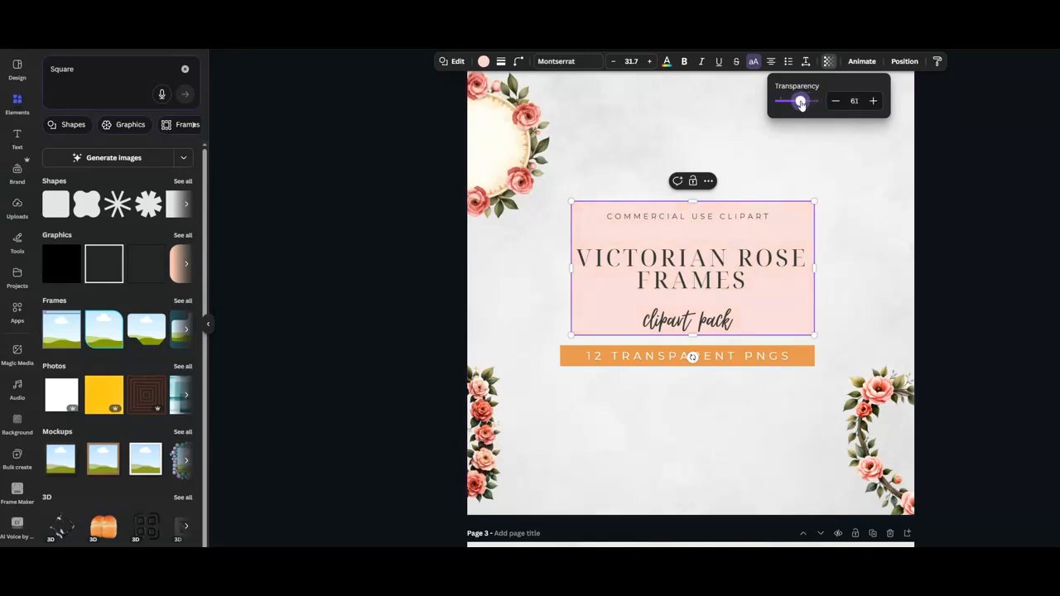
left_click(978, 171)
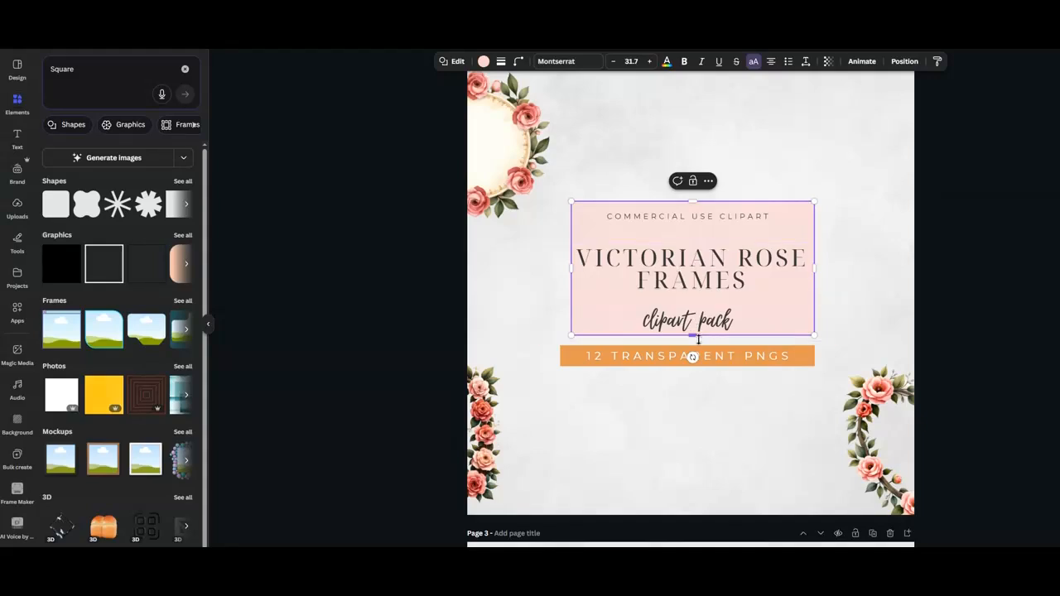
Select the orange banner behind the subtitle and recolour it to the light red #fcd1ce document colour.
mouse_move(692, 335)
left_mouse_down()
mouse_move(690, 370)
mouse_move(692, 336)
left_mouse_up()
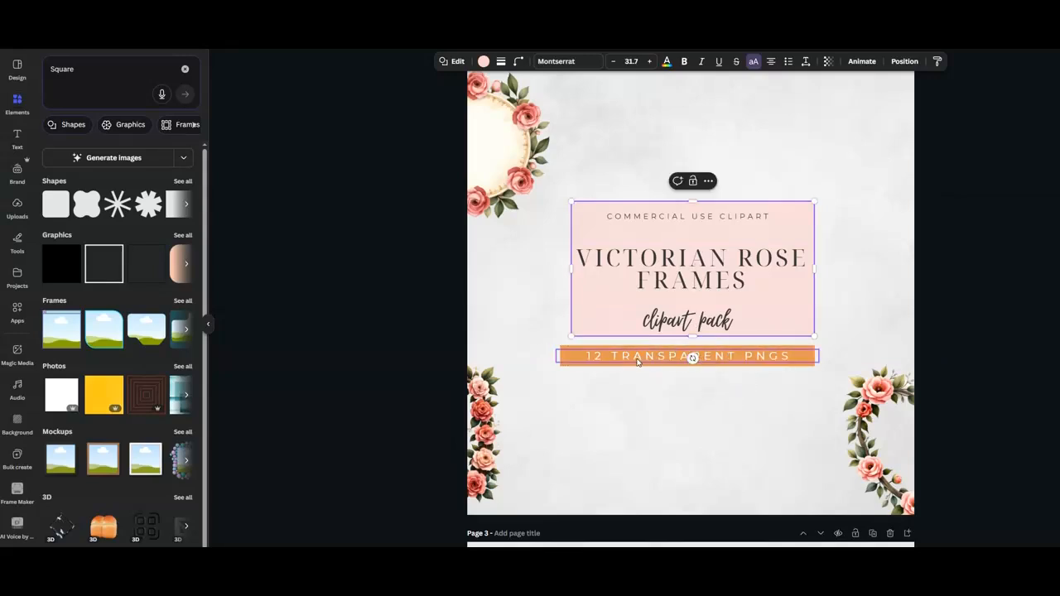
left_click(590, 361)
left_click_drag(590, 361, 620, 356)
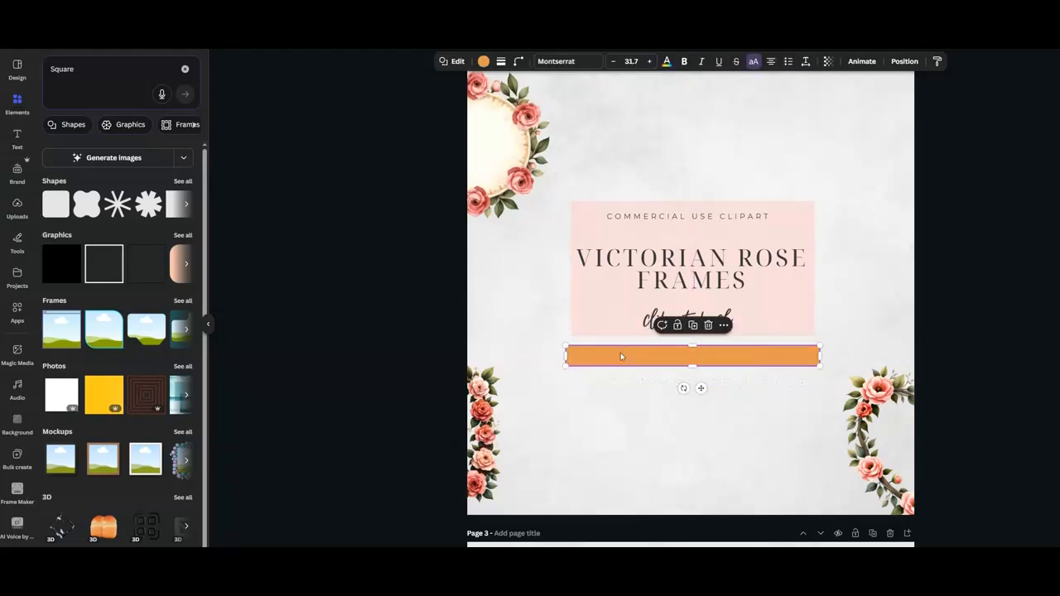
left_click(483, 61)
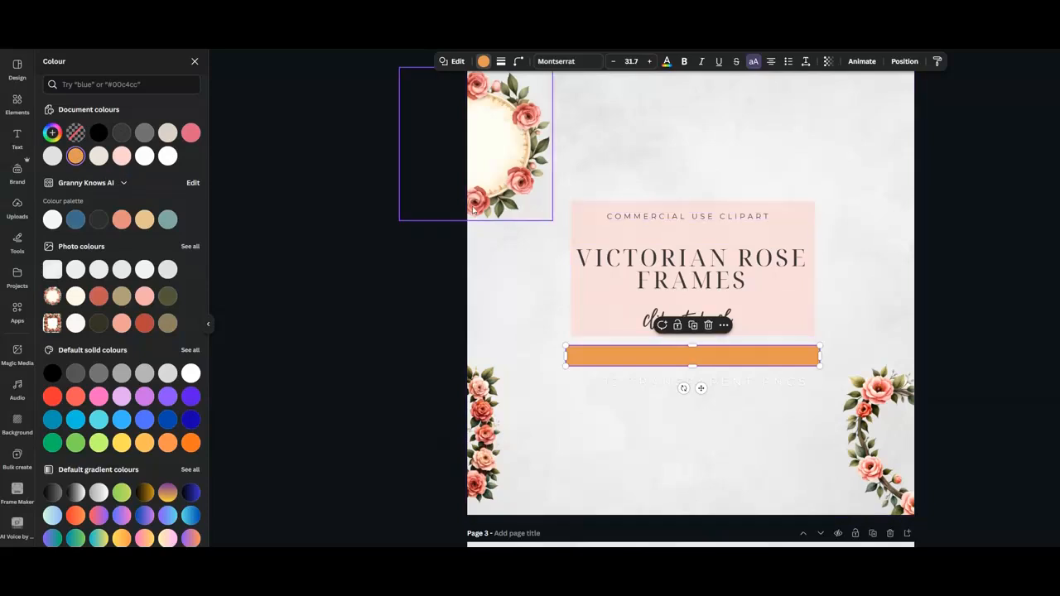
left_click(121, 157)
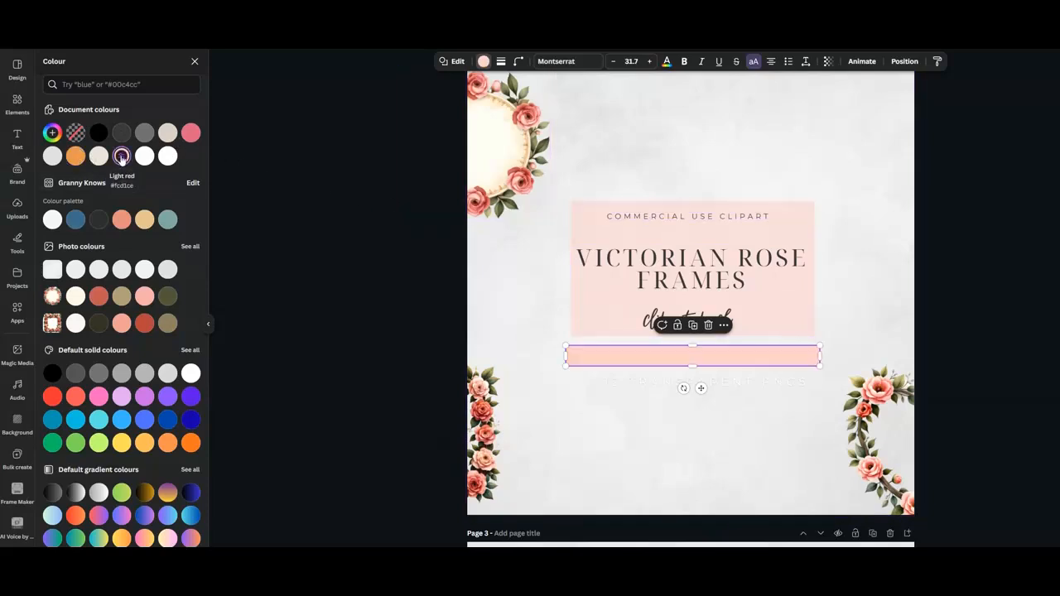
Move the subtitle text back onto the banner and change its text colour to black.
left_click_drag(650, 389, 643, 357)
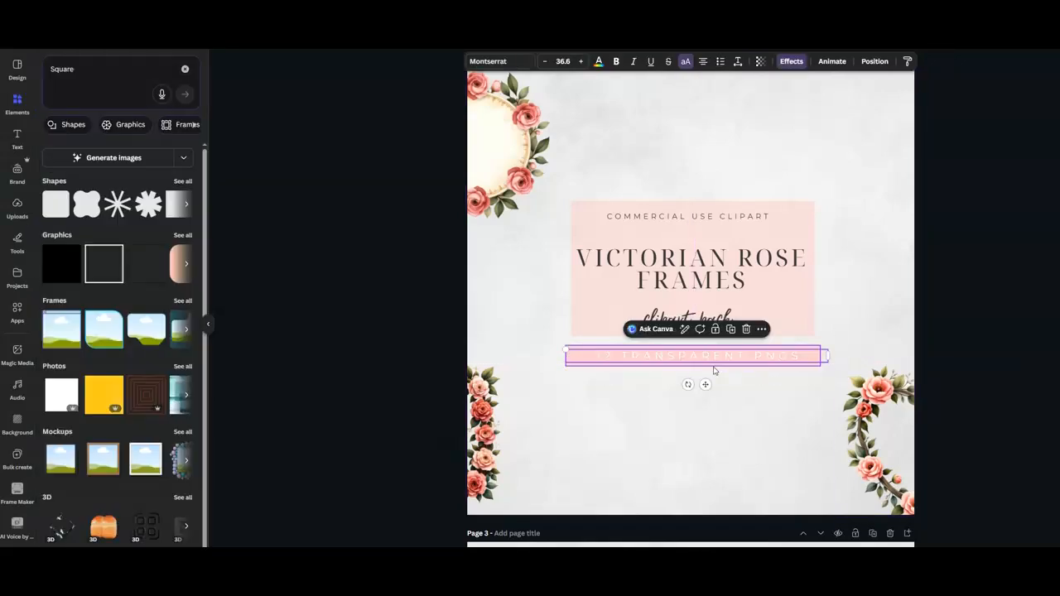
double_click(799, 361)
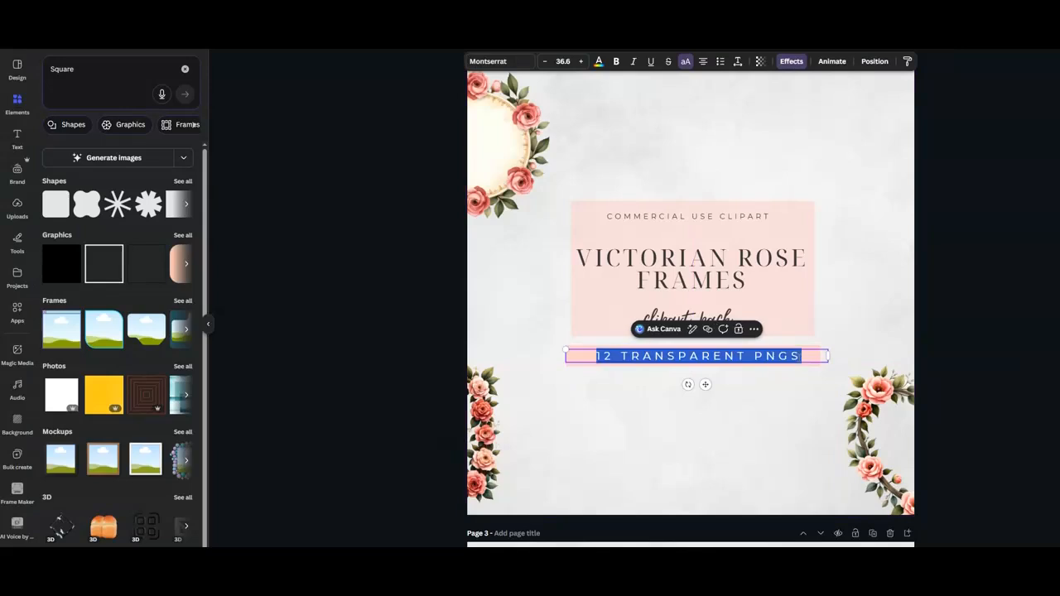
left_click(598, 65)
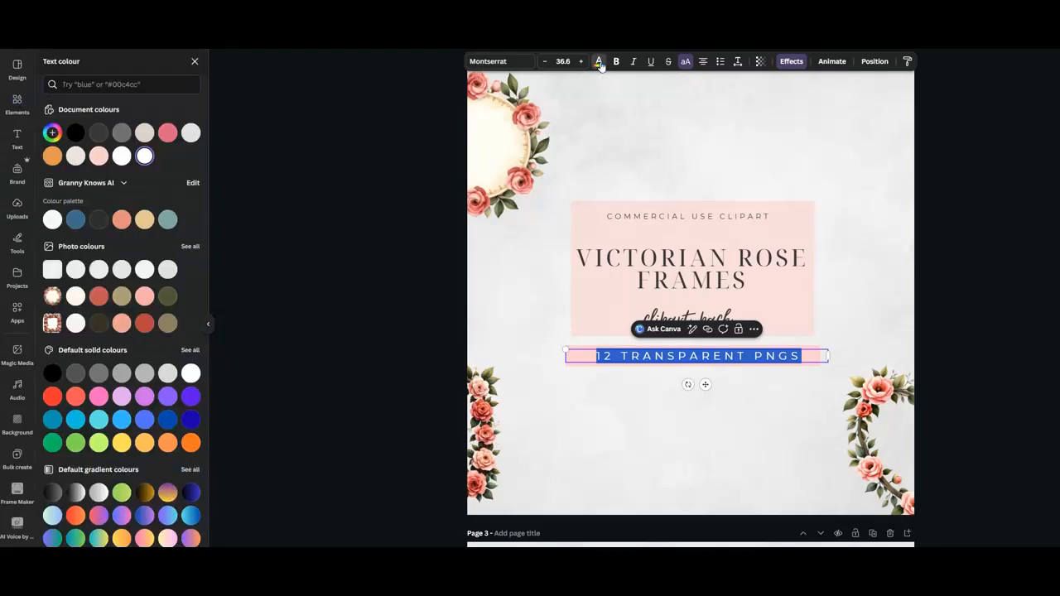
left_click(75, 132)
left_click(860, 252)
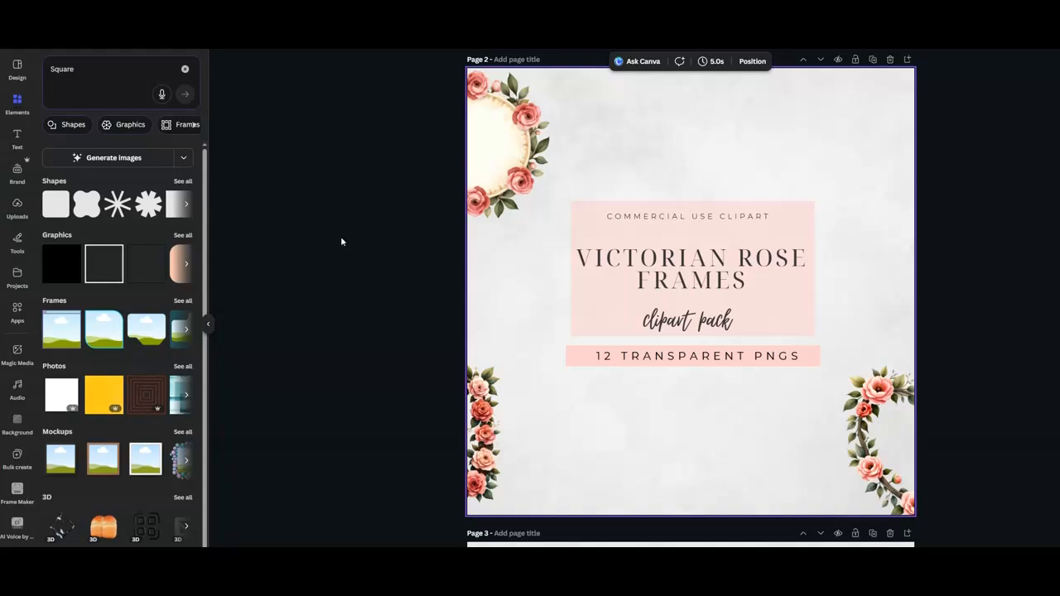
Nudge the title text lines upward and shorten the pink rectangle to fit them more tightly.
left_click_drag(705, 219, 705, 212)
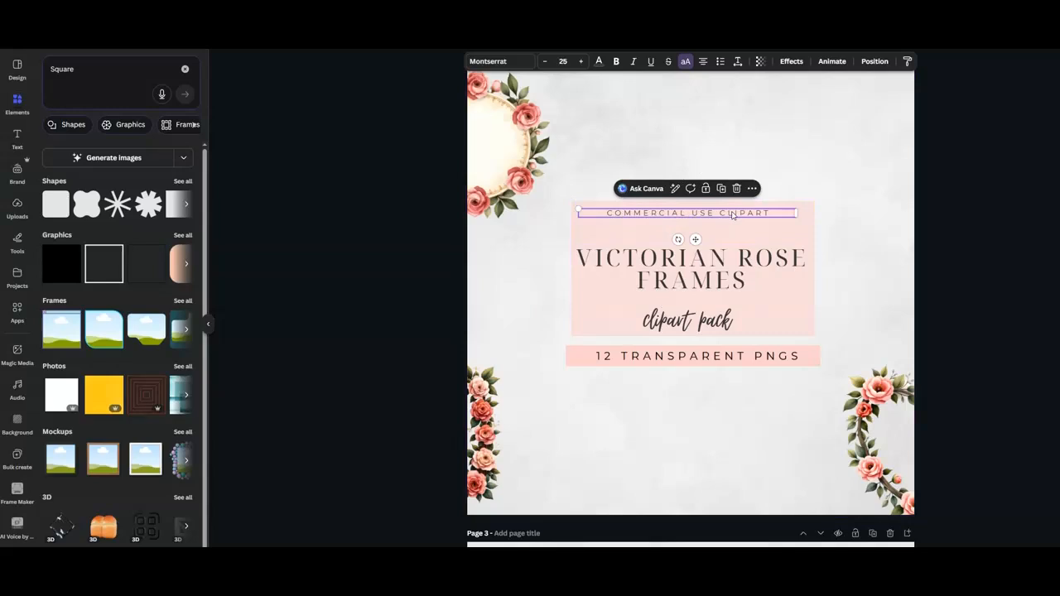
left_click_drag(716, 261, 717, 250)
mouse_move(704, 320)
left_mouse_down()
mouse_move(705, 299)
mouse_move(694, 319)
left_mouse_up()
left_click(691, 335)
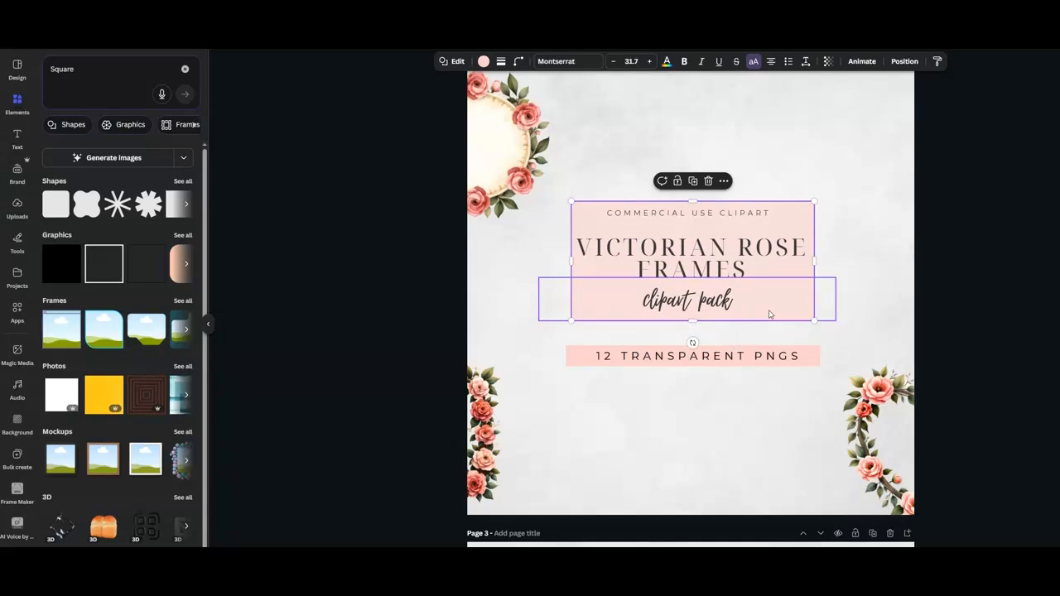
Move the subtitle banner and its text up closer to the pink title block.
left_click(732, 357)
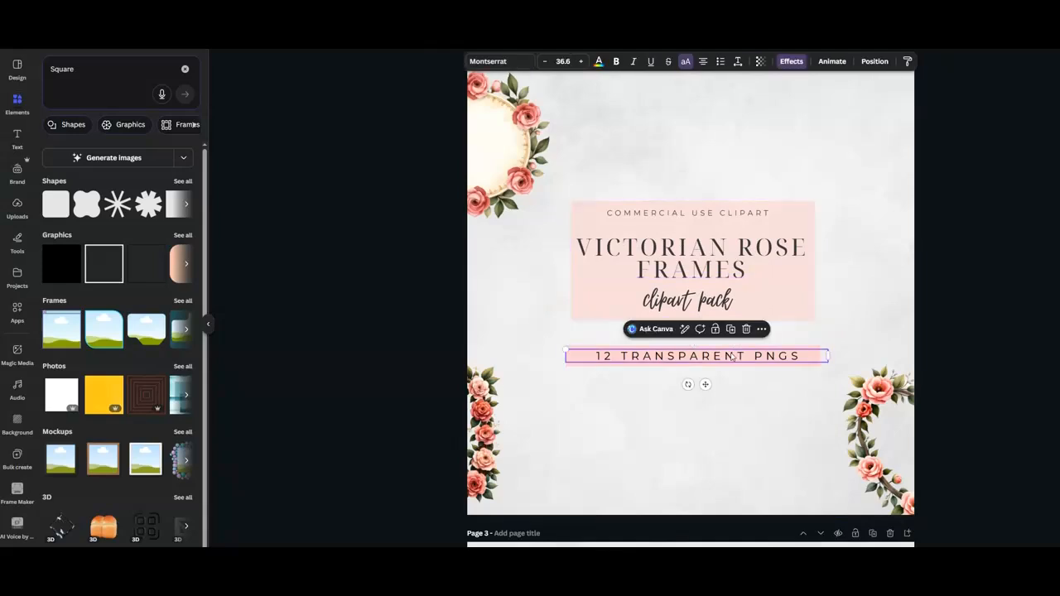
left_click_drag(732, 358, 732, 380)
left_click_drag(774, 351, 774, 339)
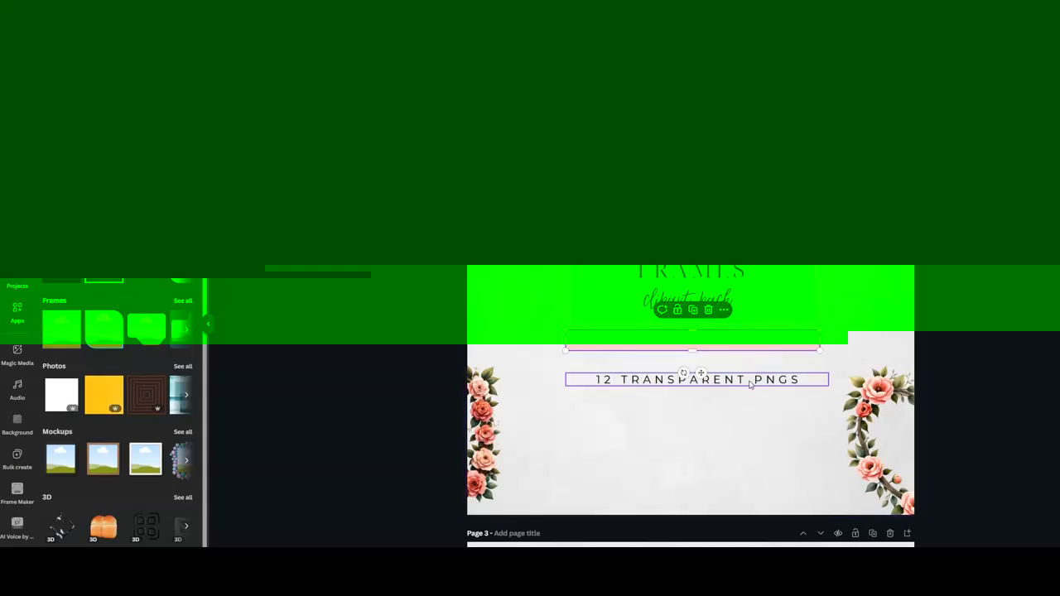
left_click_drag(697, 379, 692, 340)
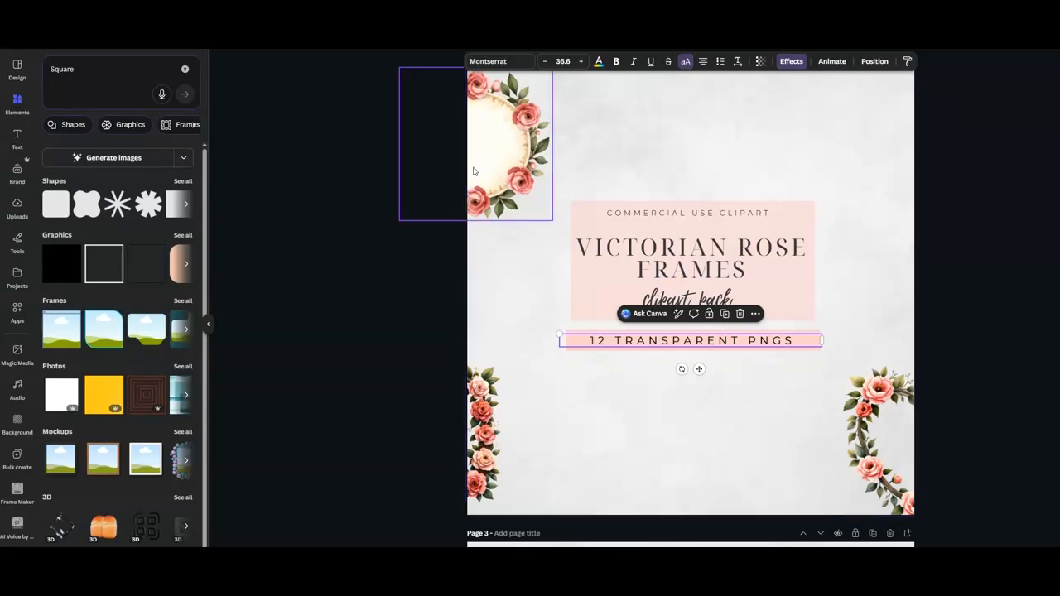
Bring the round, square and heart frames fully onto the page around the title.
left_click_drag(488, 169, 577, 171)
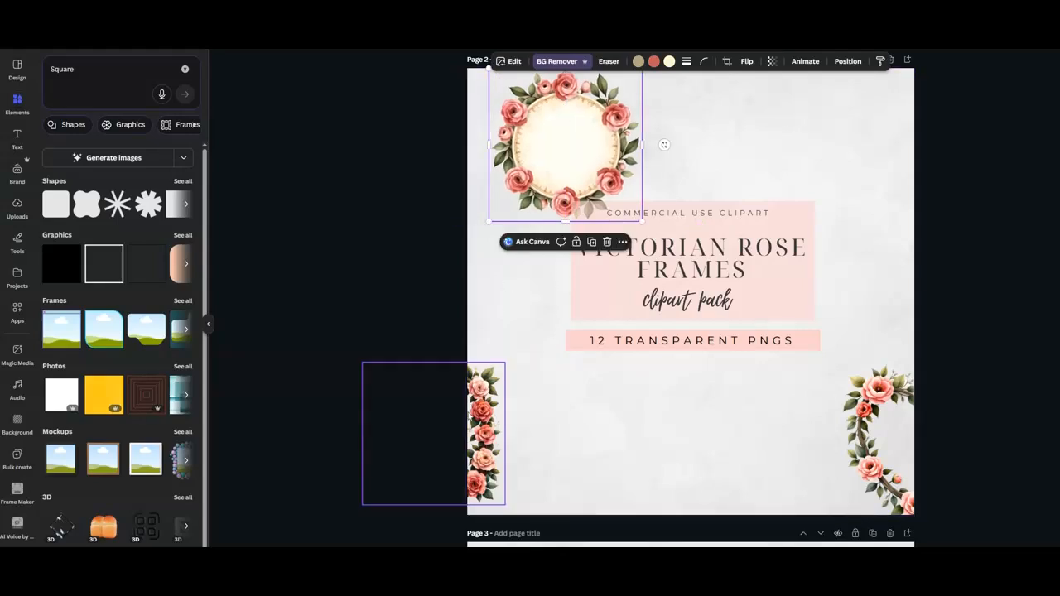
left_click_drag(480, 418, 587, 419)
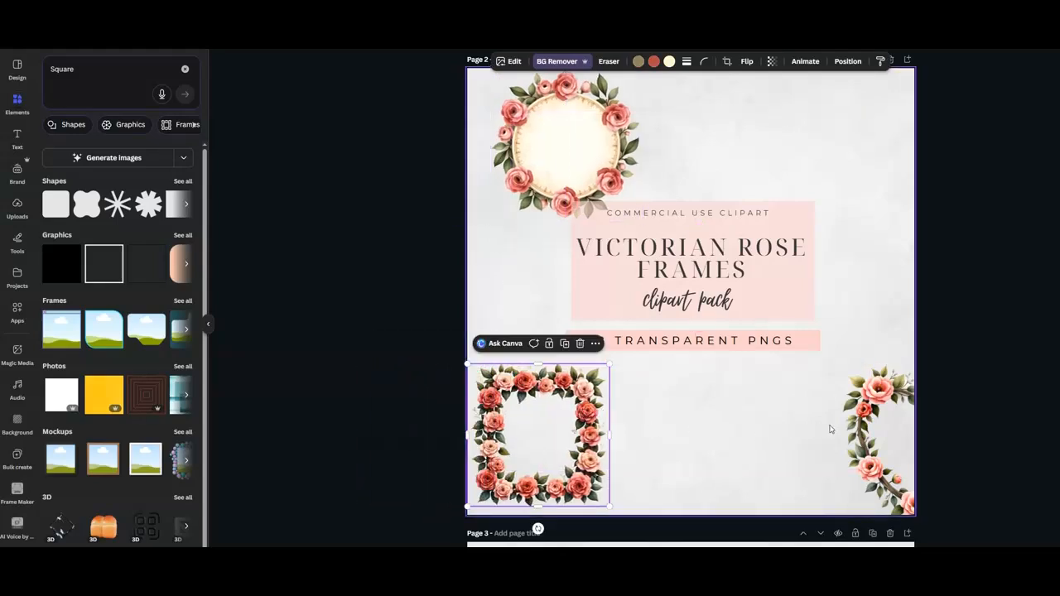
left_click_drag(861, 422, 722, 424)
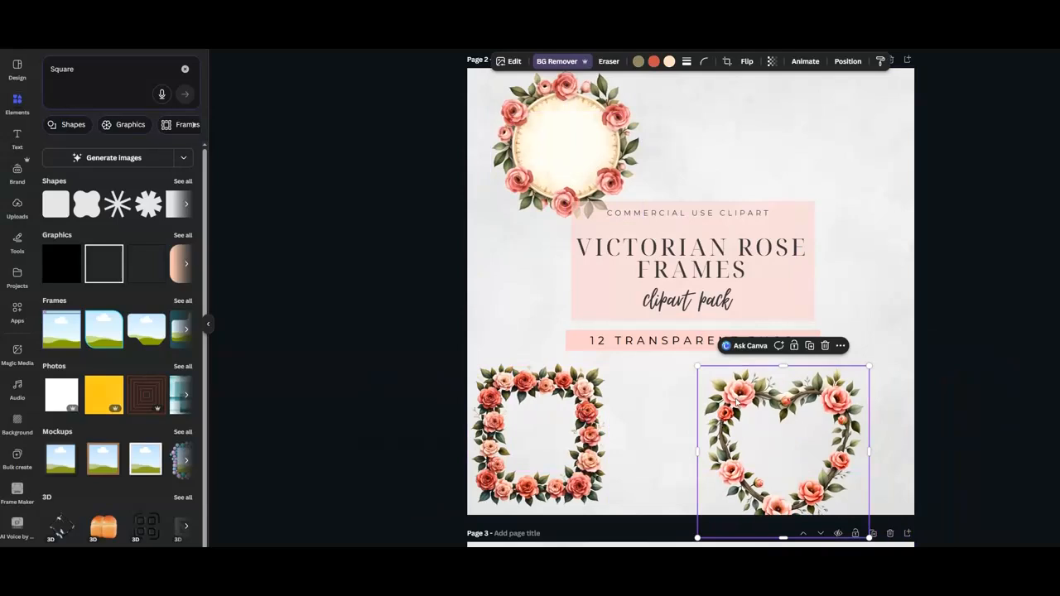
Open the uploaded images and scroll through the design's pages.
left_click(17, 205)
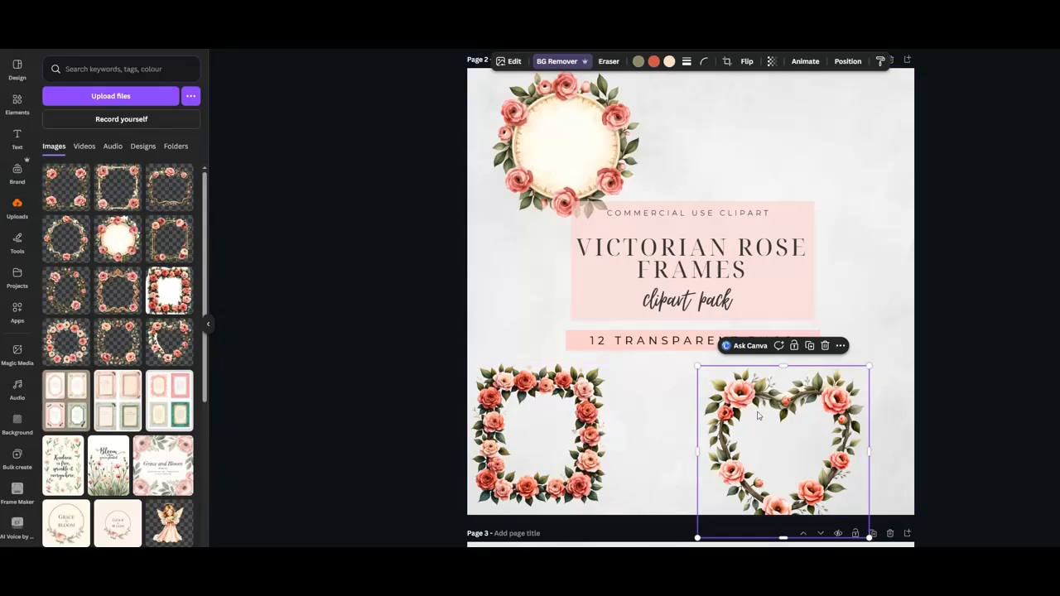
scroll(425, 325, "down", 2)
scroll(424, 326, "down", 5)
scroll(425, 325, "up", 3)
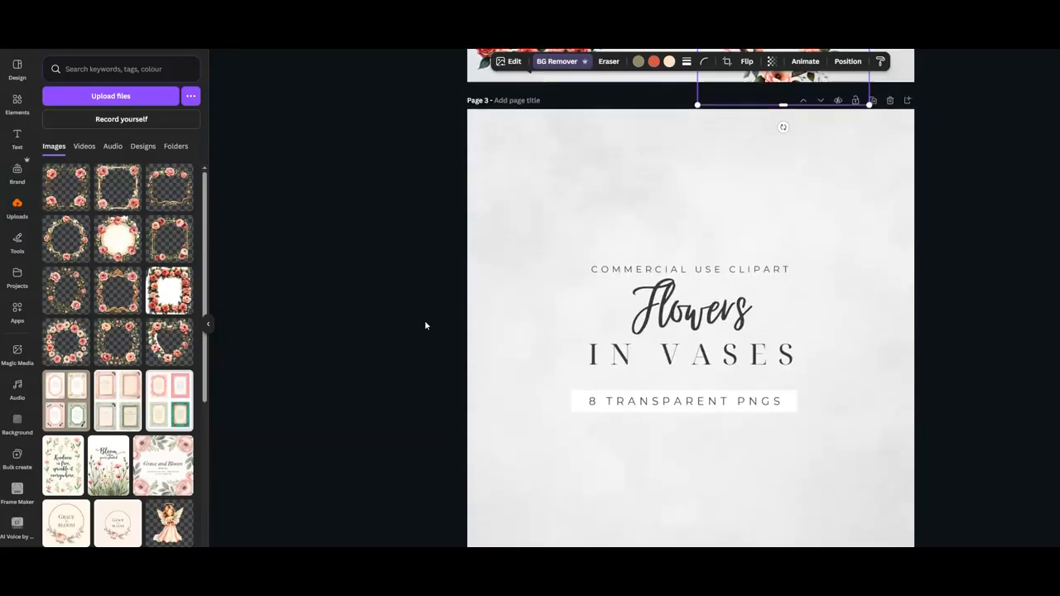
scroll(425, 325, "up", 5)
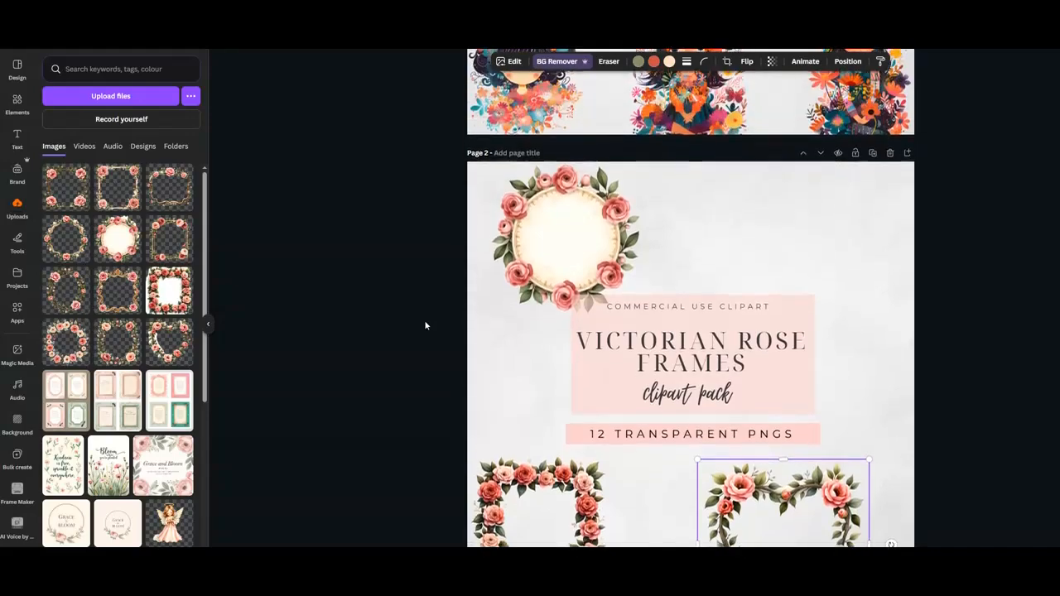
scroll(424, 325, "down", 2)
scroll(425, 325, "down", 2)
scroll(425, 326, "up", 5)
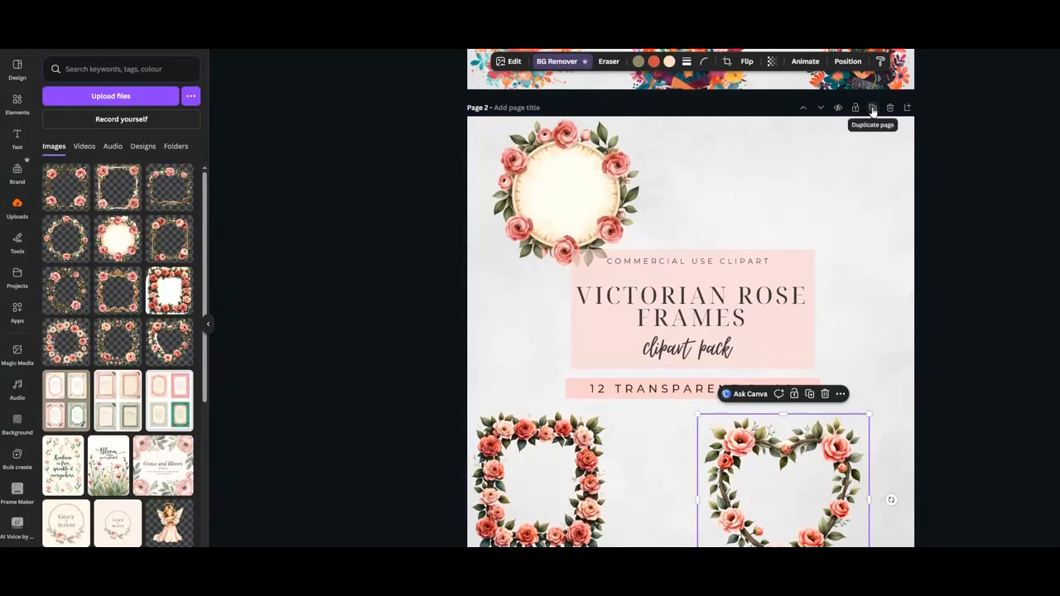
Add a new page after page 2 and delete its background.
left_click(907, 109)
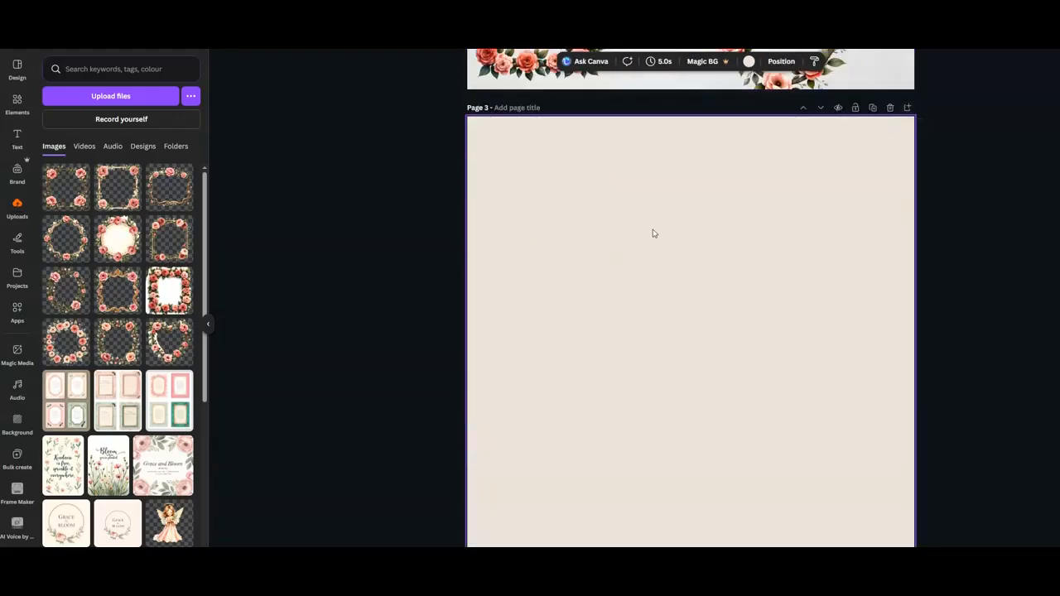
right_click(654, 222)
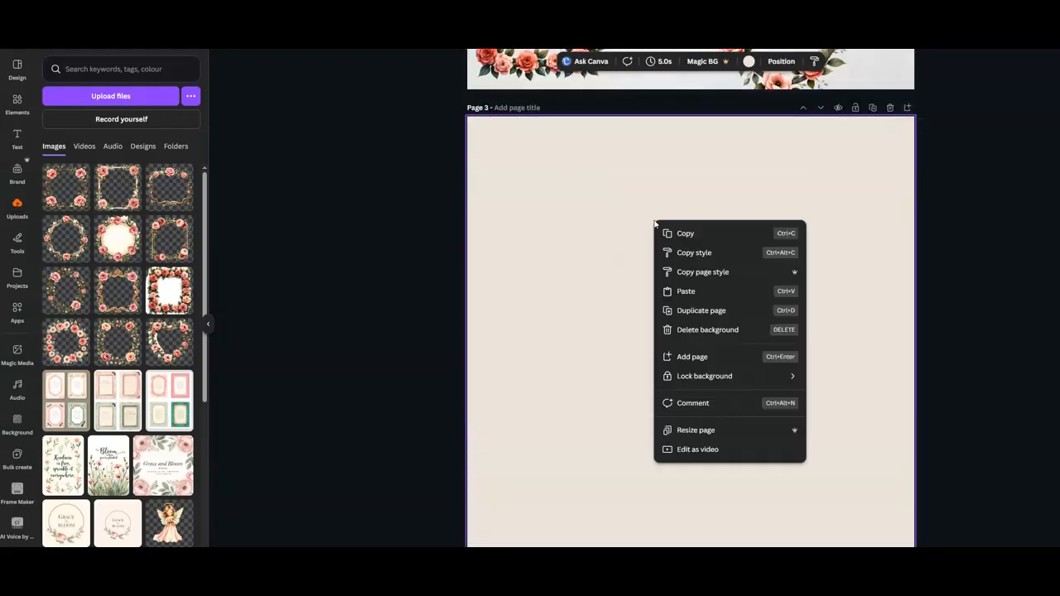
left_click(692, 331)
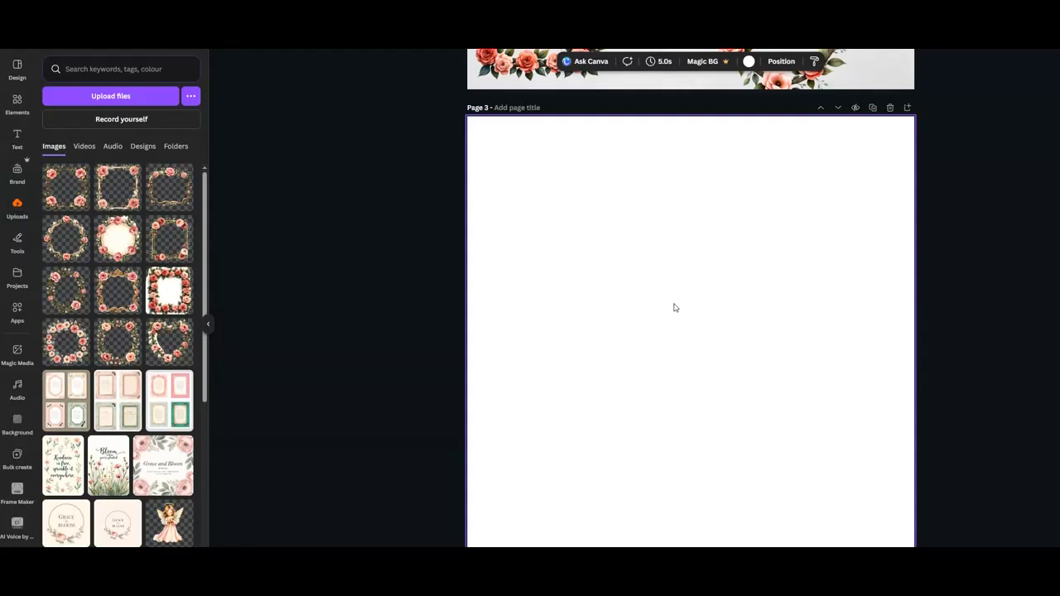
Move the round rose frame from page 2 down onto the new page 3.
scroll(642, 273, "up", 6)
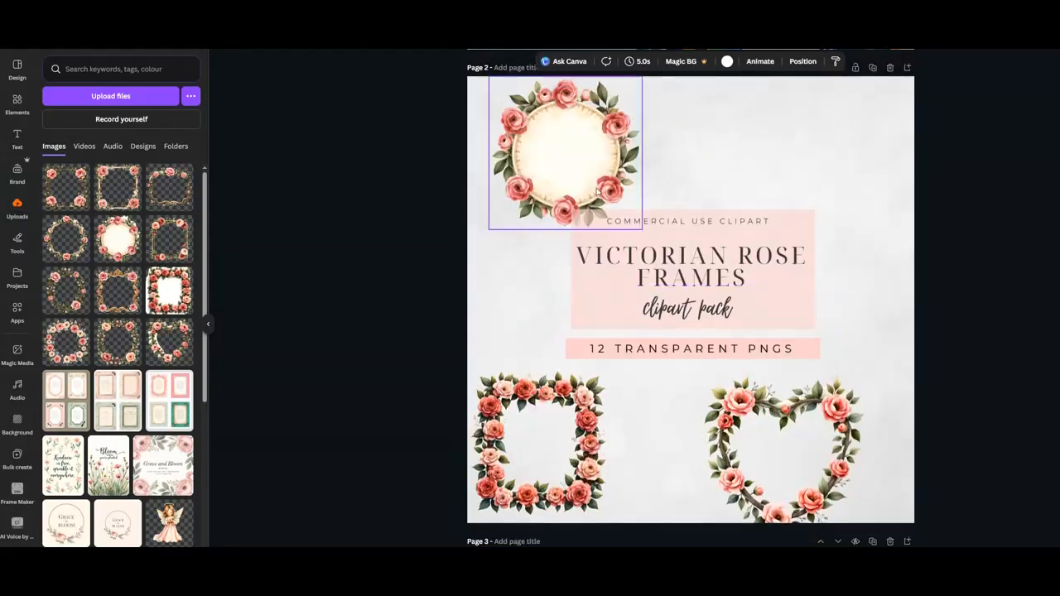
left_click_drag(578, 146, 703, 553)
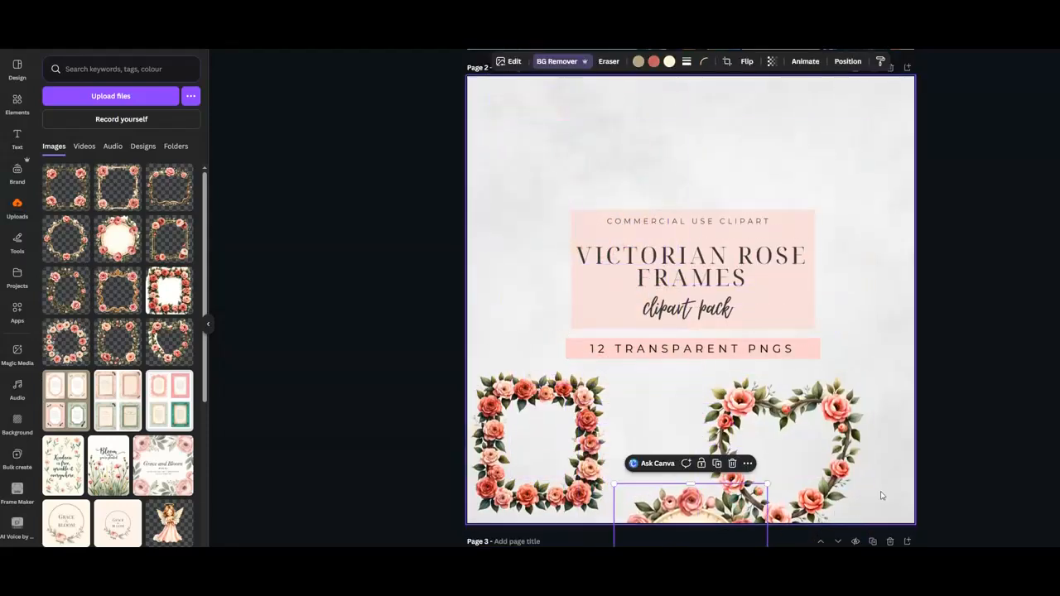
scroll(881, 495, "down", 3)
scroll(883, 492, "down", 2)
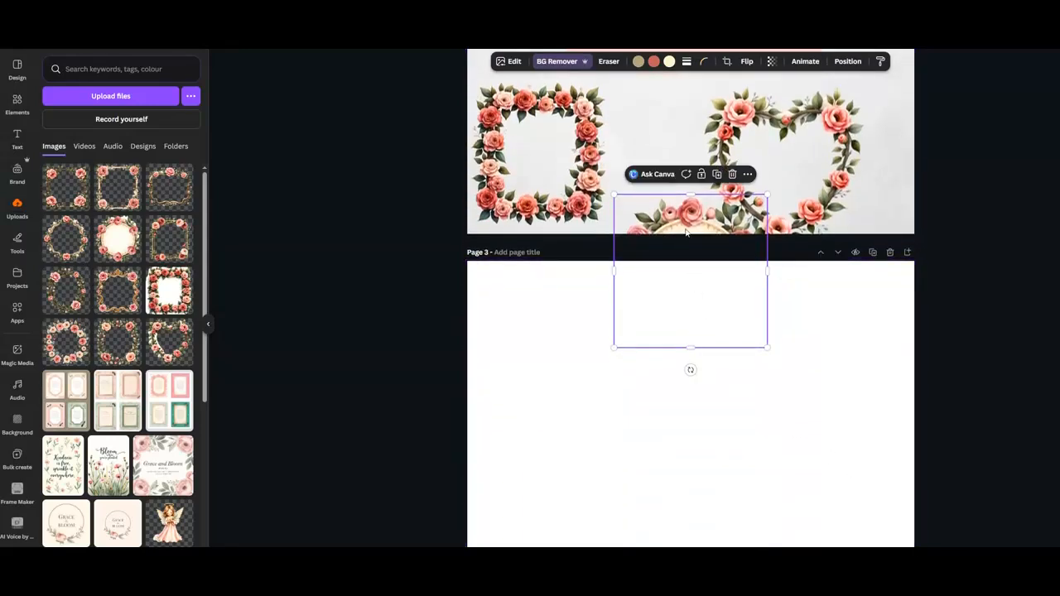
left_click_drag(689, 220, 681, 423)
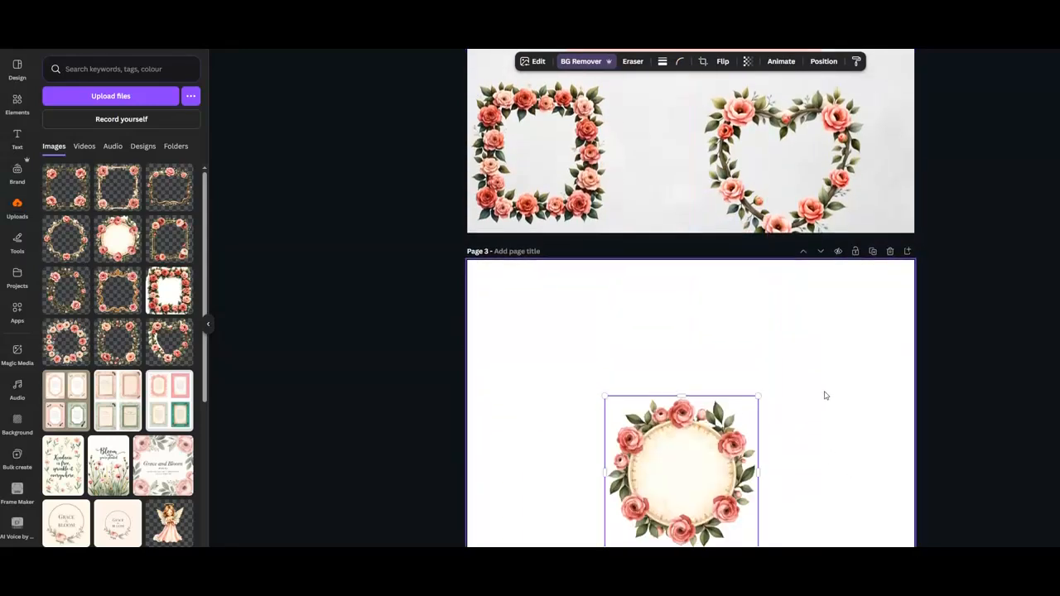
Enlarge the round frame on page 3 so it fills the page.
scroll(824, 395, "down", 4)
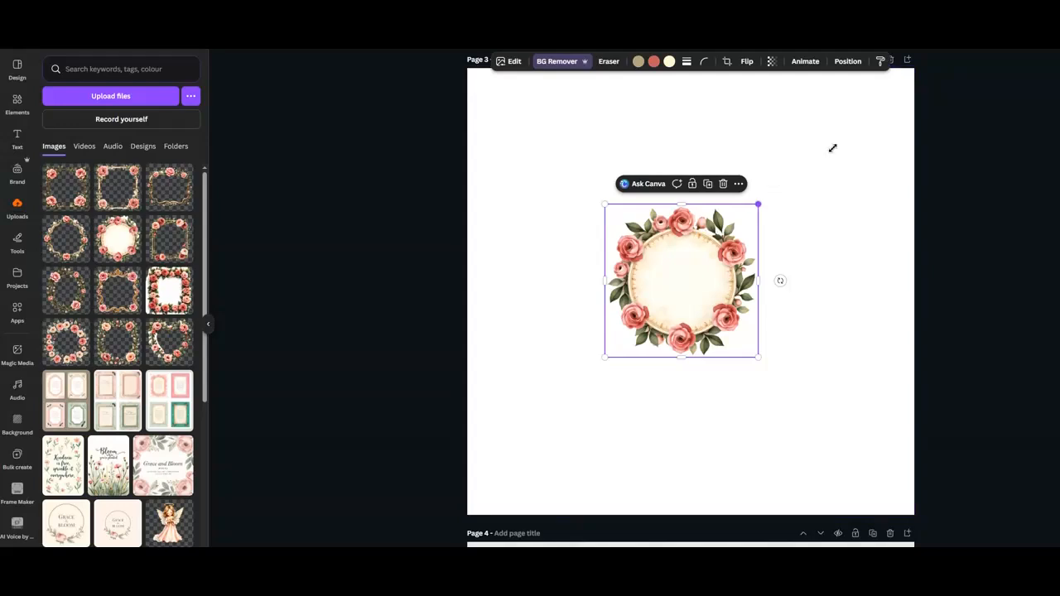
left_click_drag(899, 103, 909, 74)
left_click_drag(602, 359, 465, 498)
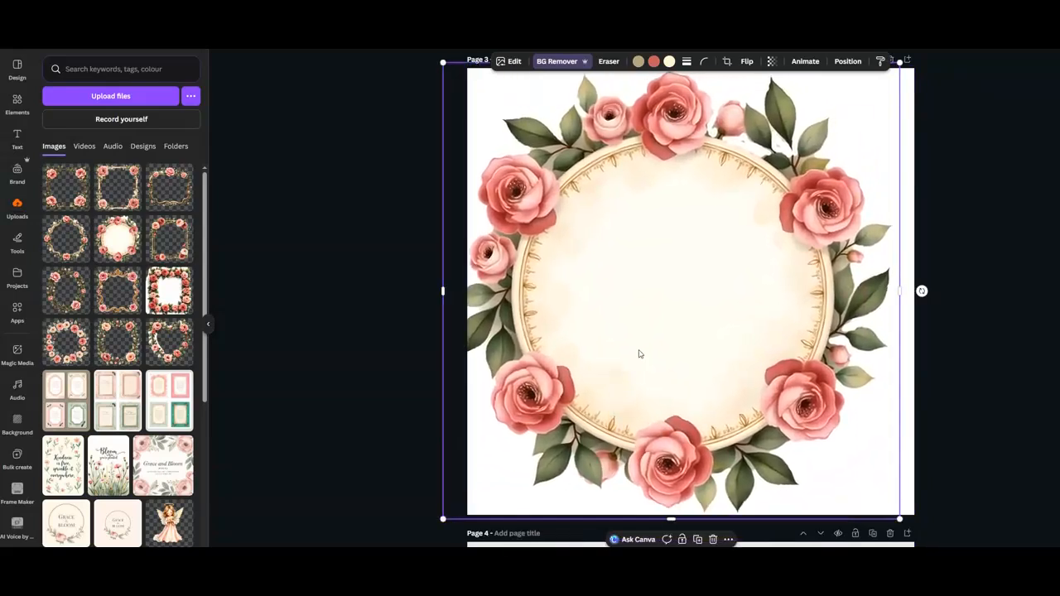
left_click_drag(660, 339, 673, 335)
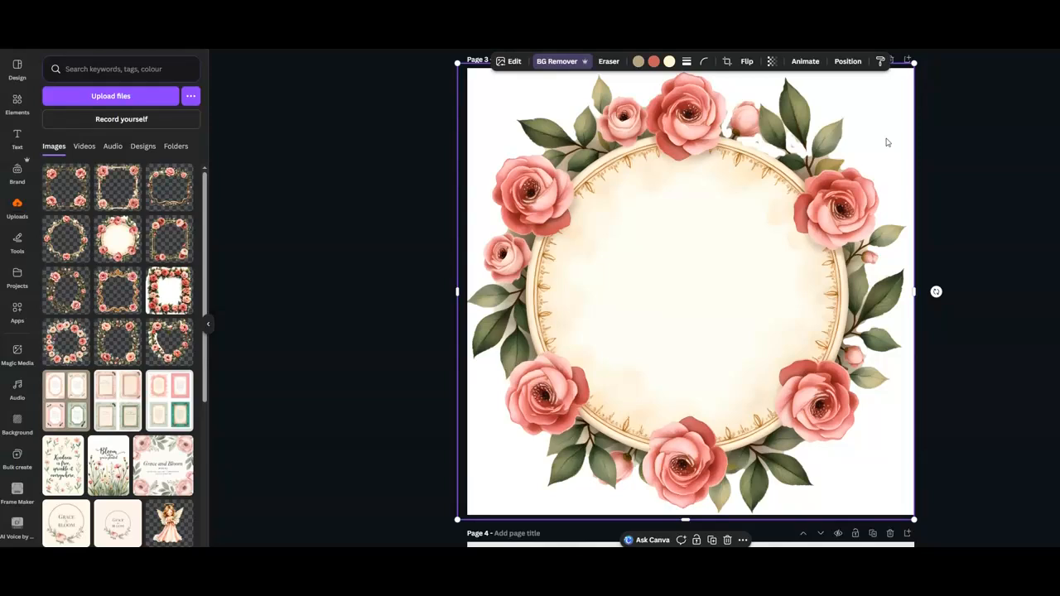
scroll(885, 145, "up", 2)
left_click_drag(914, 165, 909, 168)
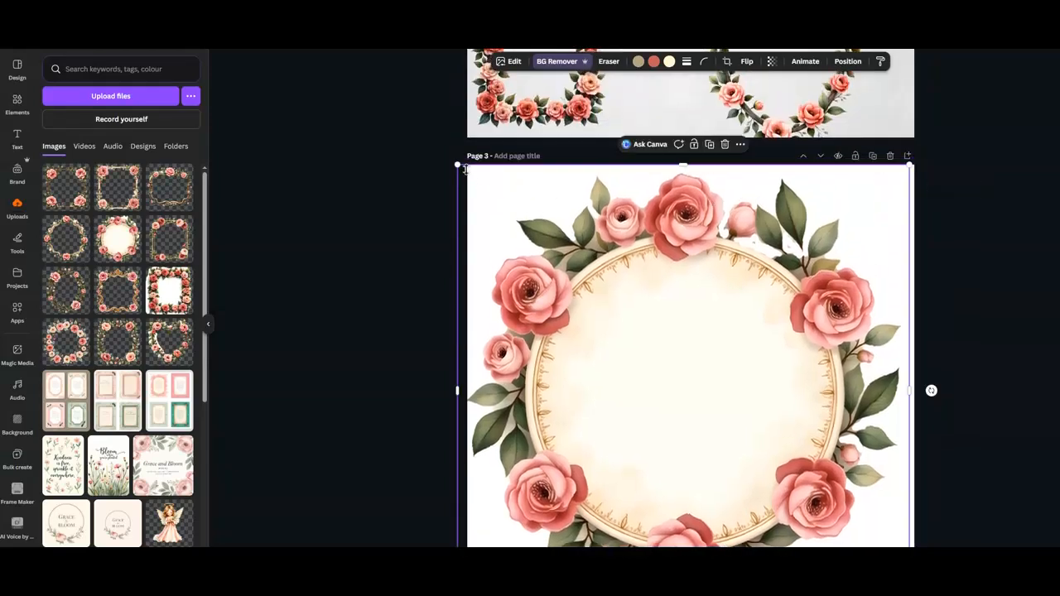
left_click_drag(458, 164, 472, 178)
left_click_drag(676, 327, 675, 320)
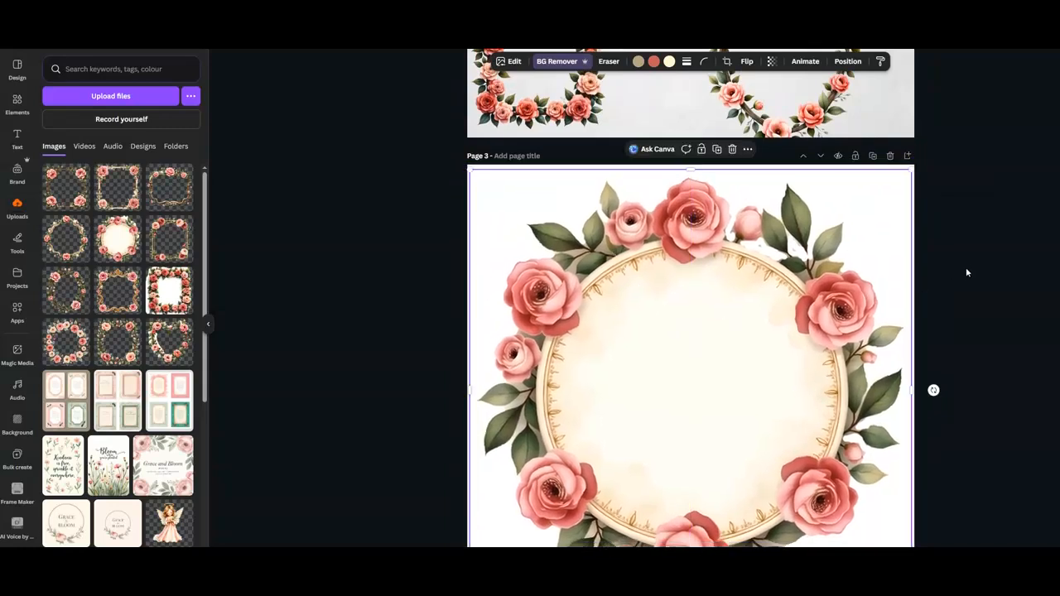
Scroll between pages 2 and 3 to compare their layouts.
scroll(964, 273, "down", 2)
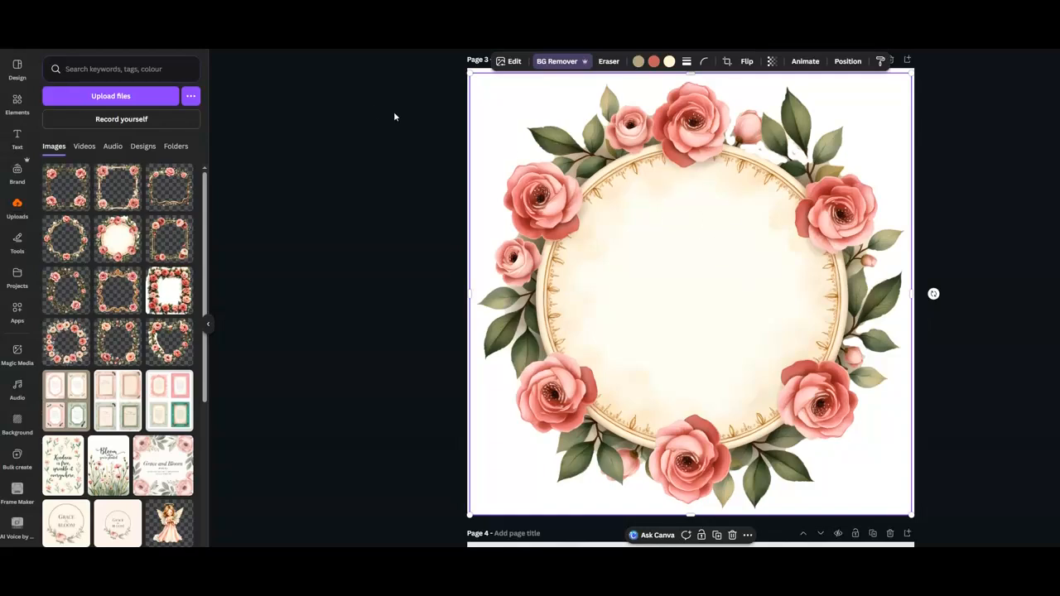
scroll(547, 253, "up", 5)
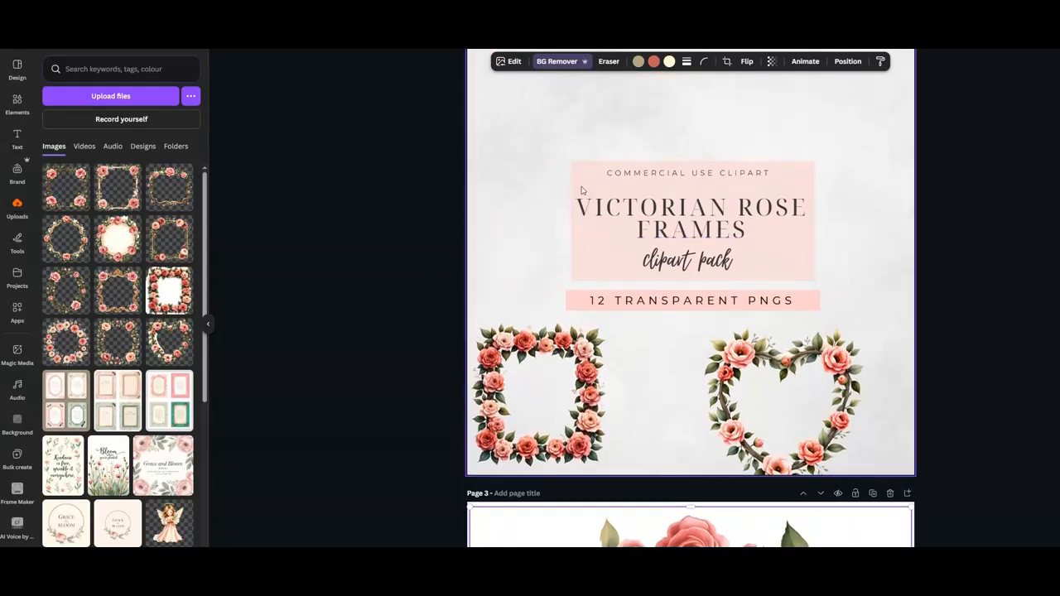
scroll(701, 187, "up", 2)
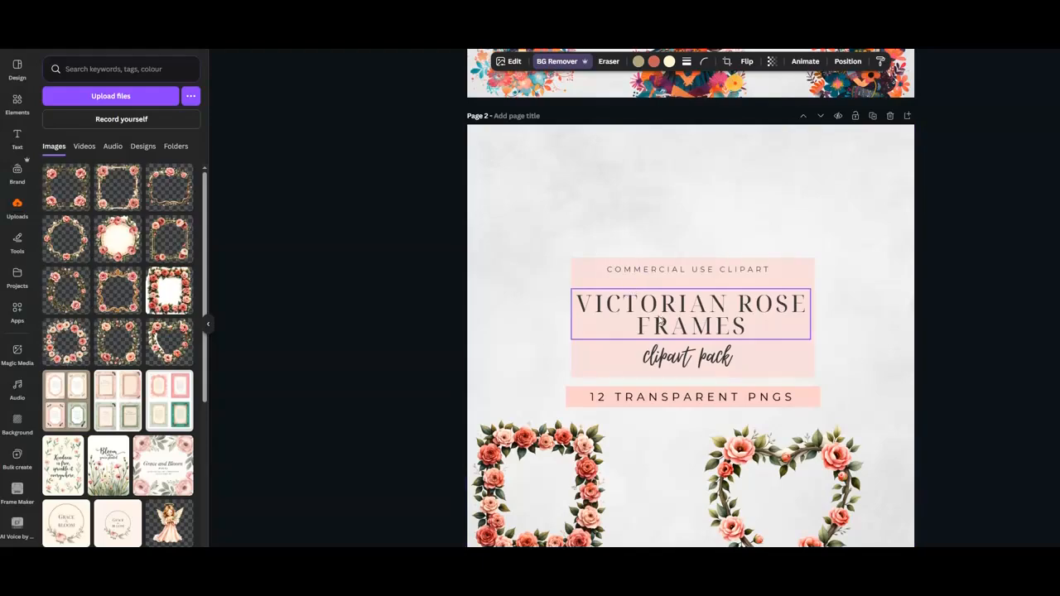
scroll(660, 321, "down", 8)
scroll(658, 320, "up", 3)
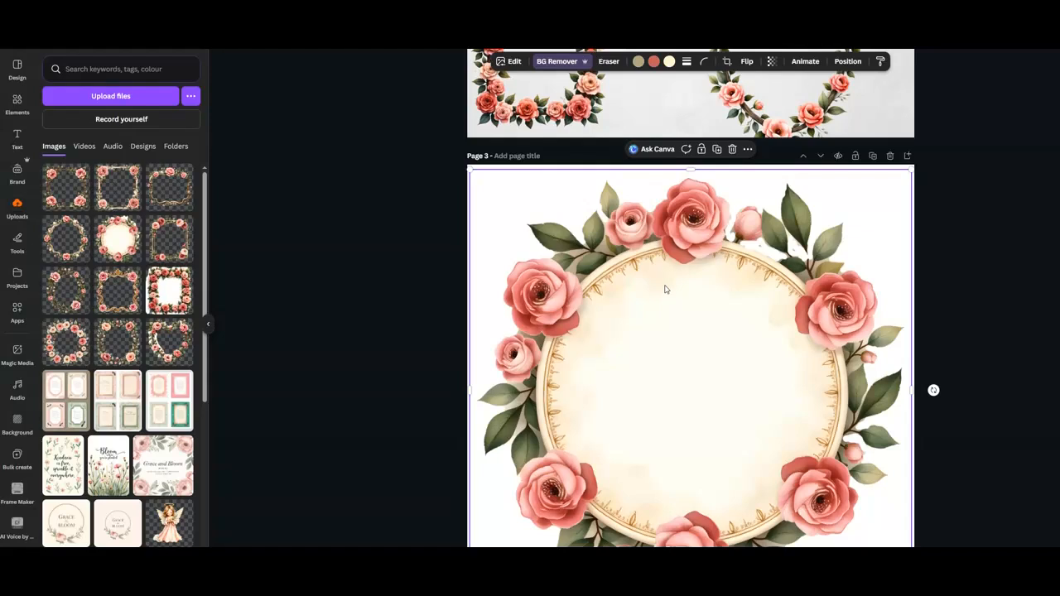
Delete the round frame from page 3.
mouse_move(691, 238)
left_mouse_down()
mouse_move(658, 240)
mouse_move(671, 236)
left_mouse_up()
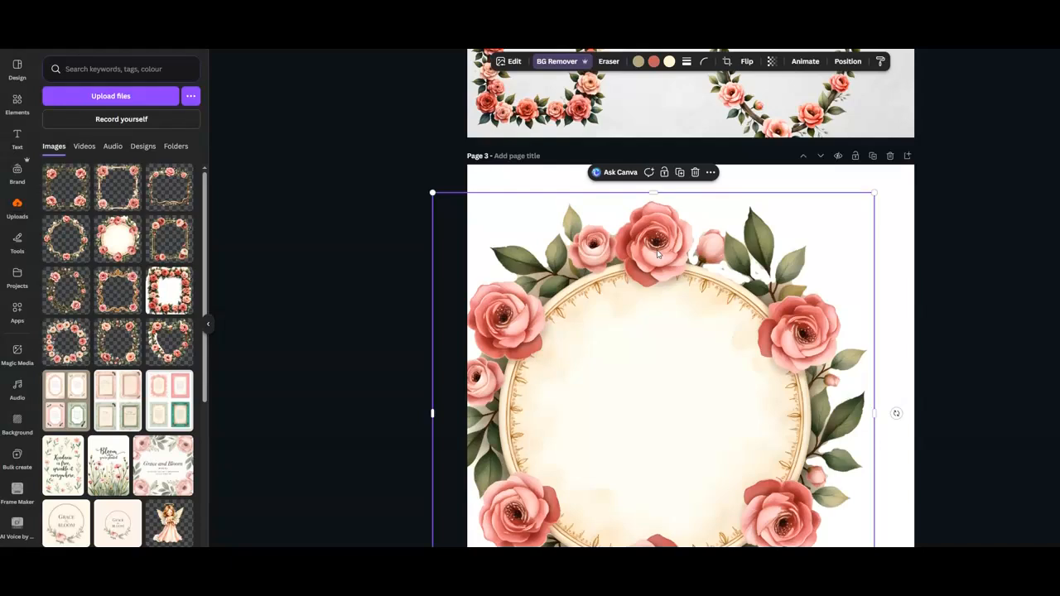
left_click_drag(657, 258, 678, 226)
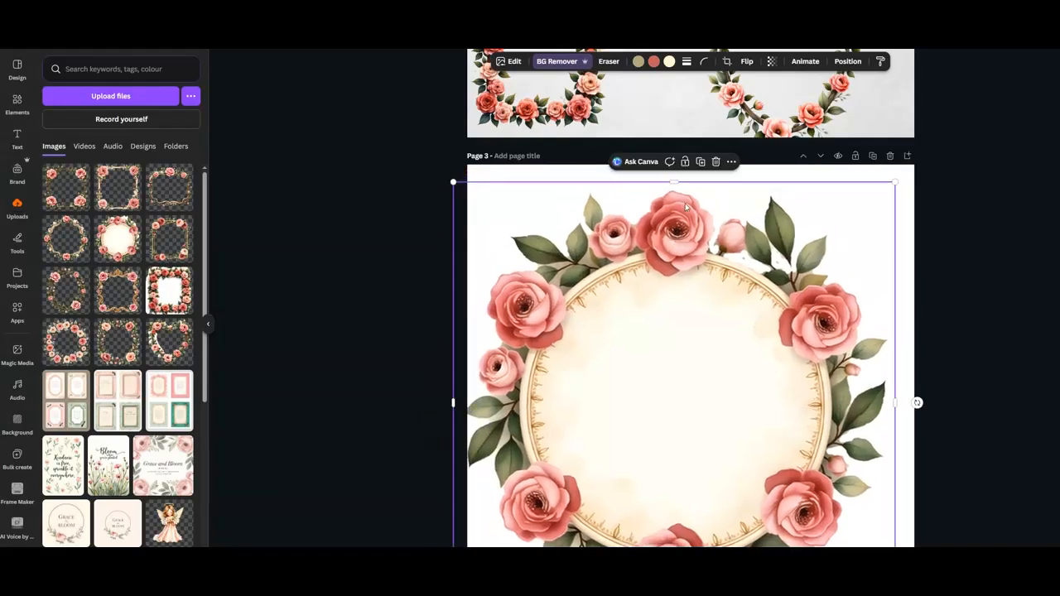
left_click(716, 163)
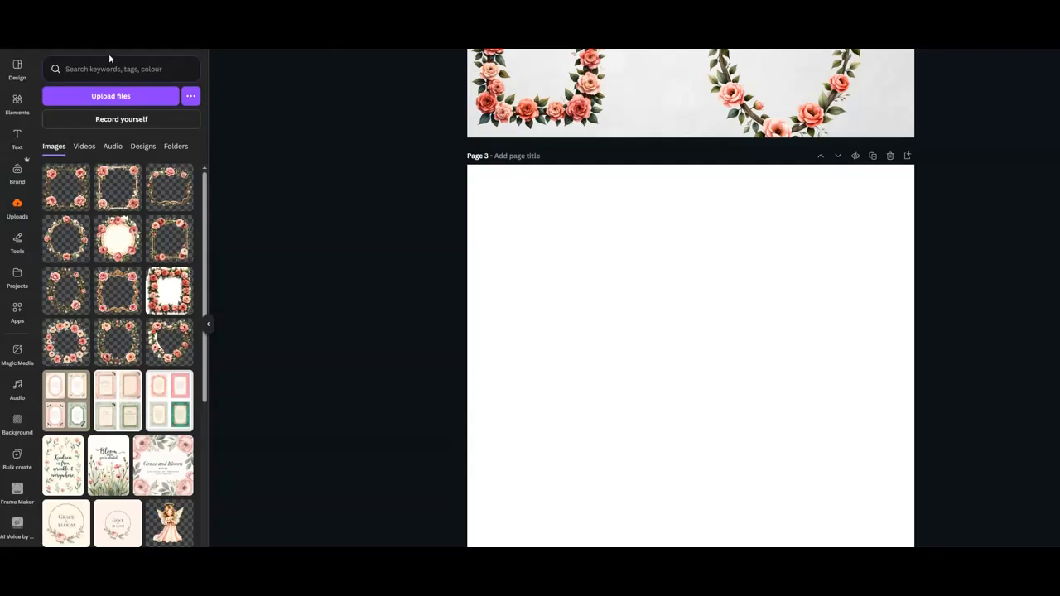
Create a new custom-size design of 4000 × 4000 px.
left_click(43, 35)
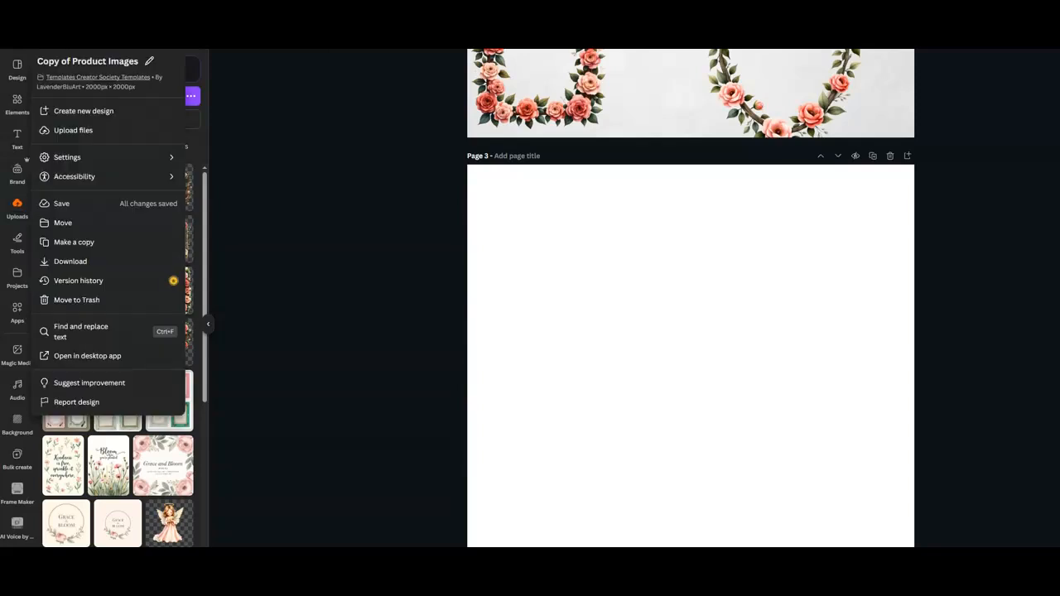
left_click(73, 113)
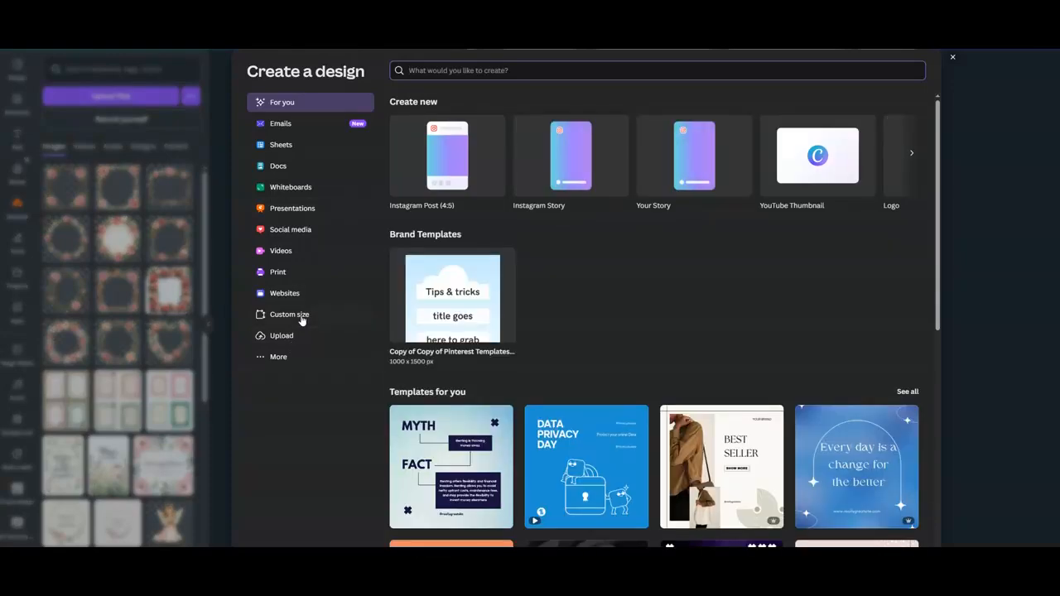
left_click(302, 320)
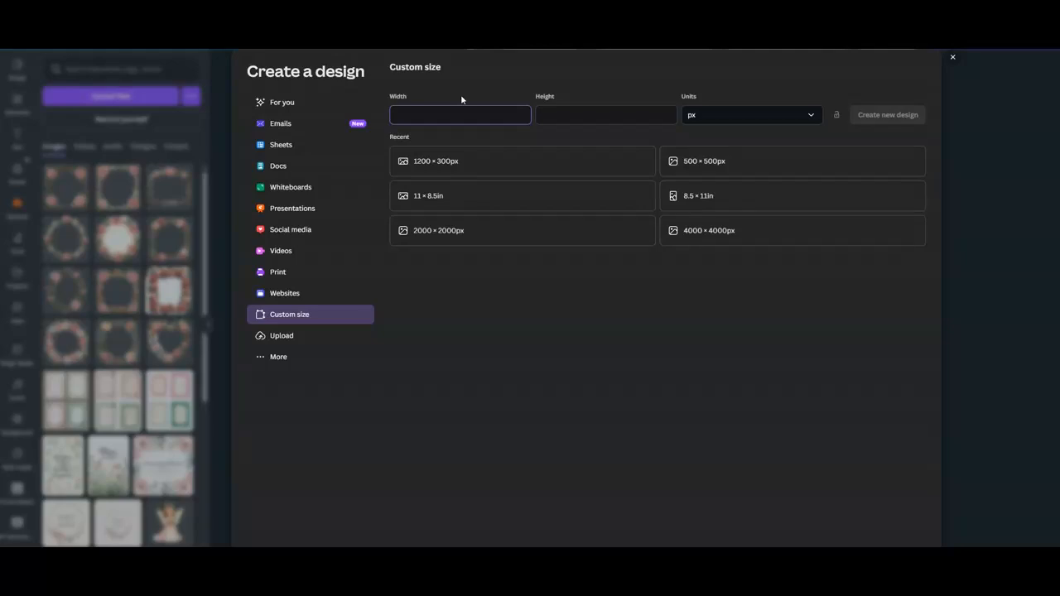
left_click(700, 238)
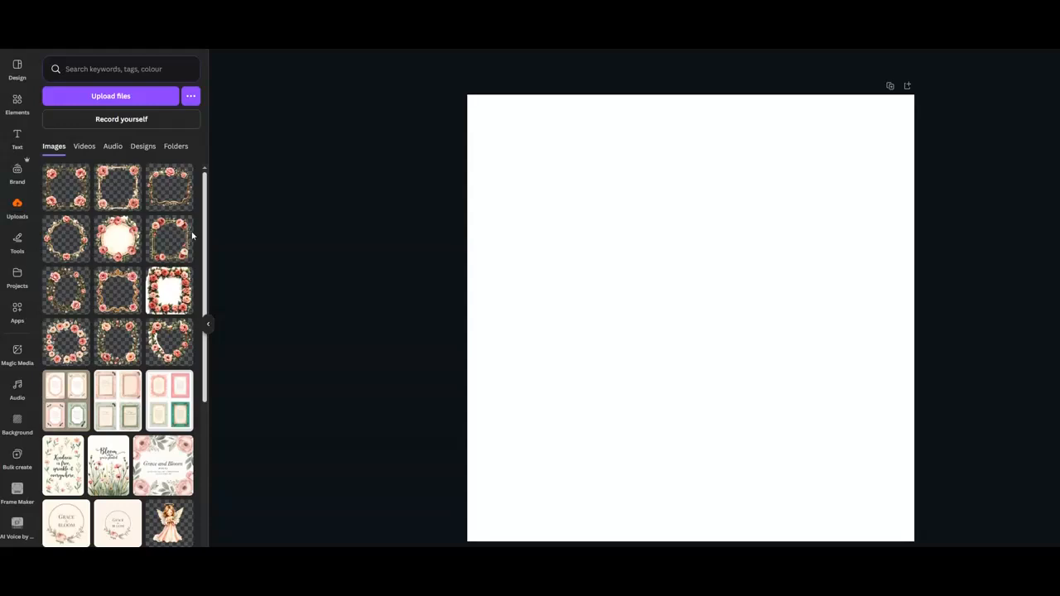
Add the round rose frame image to the new design and enlarge it to fill the page.
left_click(116, 242)
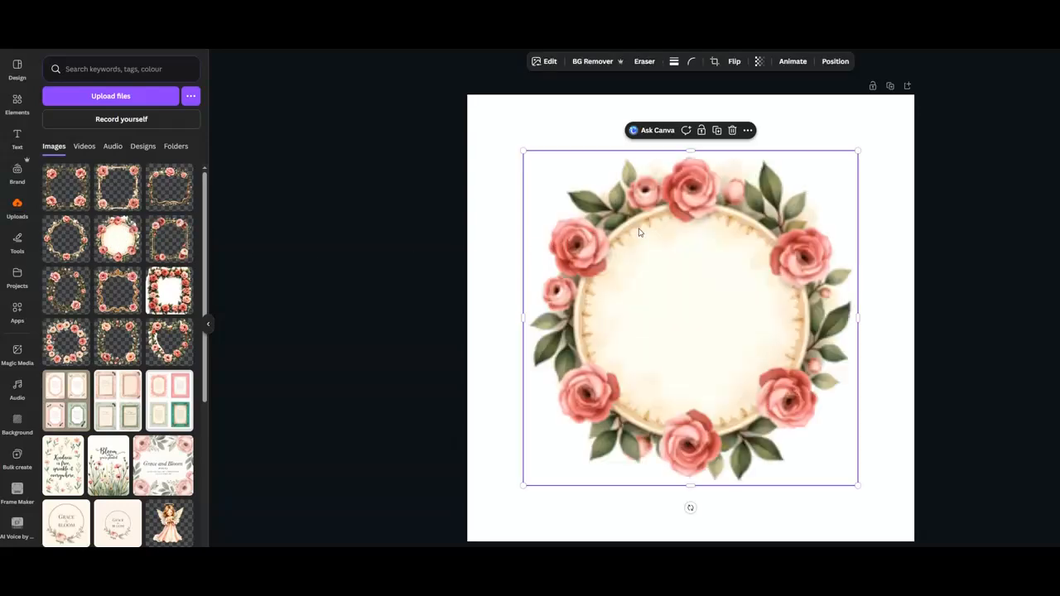
left_click_drag(639, 236, 617, 192)
left_click_drag(812, 444, 933, 520)
left_click_drag(726, 350, 720, 334)
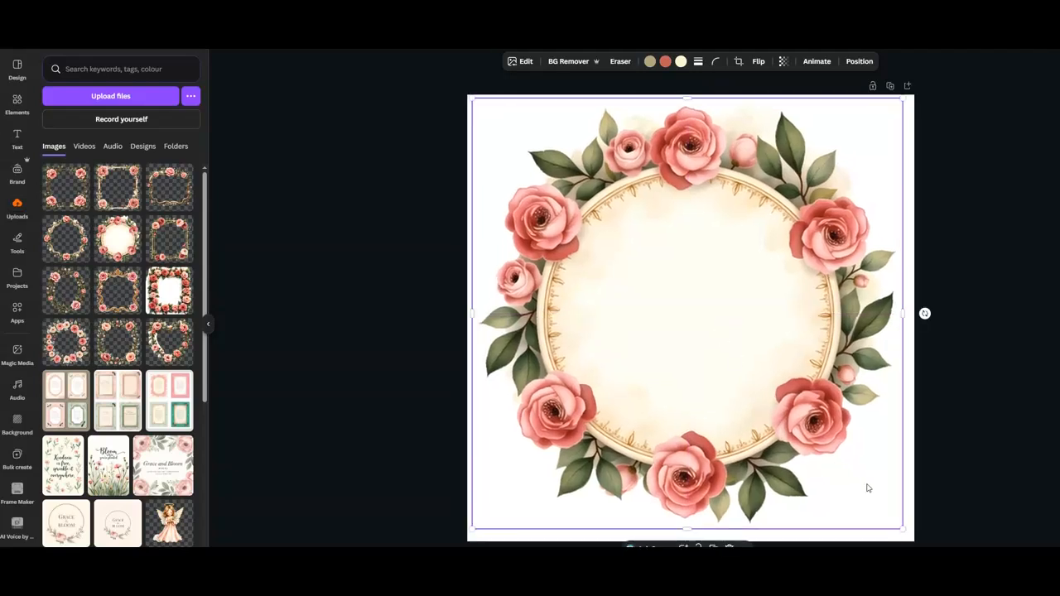
left_click_drag(903, 528, 916, 542)
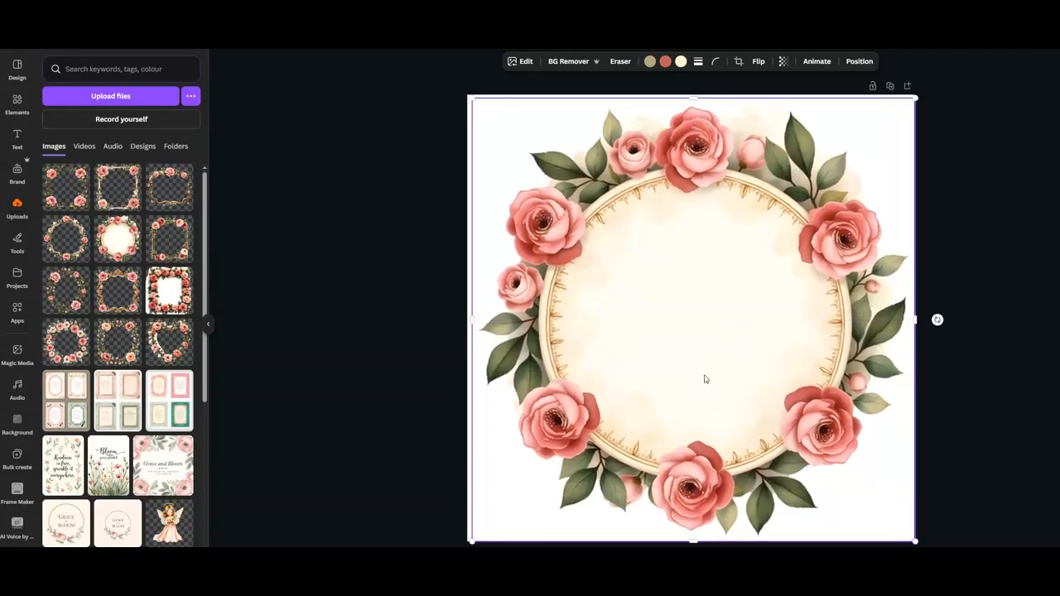
left_click_drag(702, 375, 697, 379)
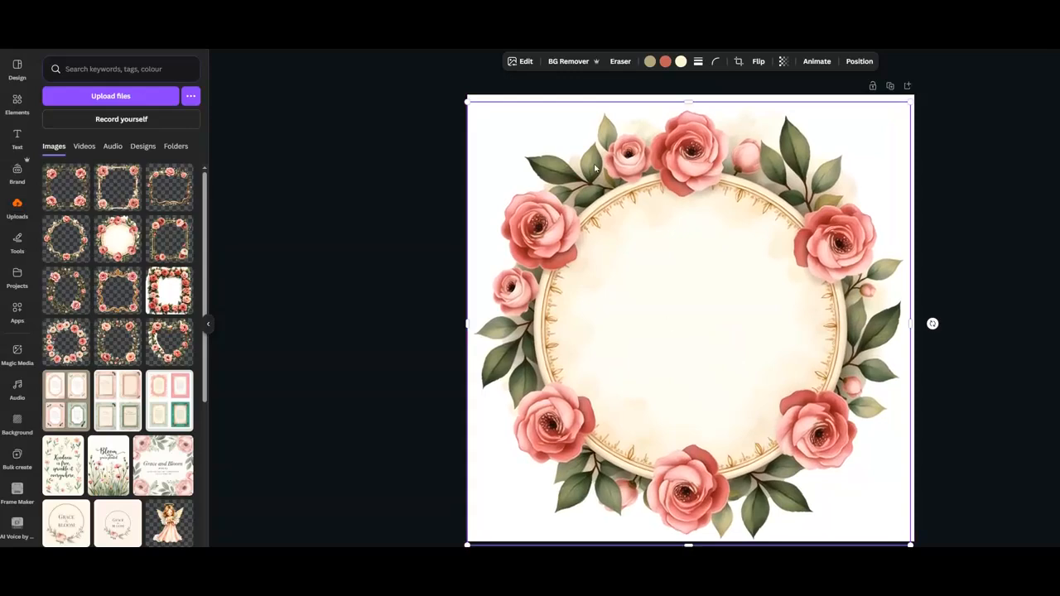
Remove the round frame's background with BG Remover.
left_click(568, 61)
left_click(620, 61)
mouse_move(620, 74)
left_mouse_down()
mouse_move(778, 84)
mouse_move(790, 75)
mouse_move(775, 68)
mouse_move(795, 88)
left_mouse_up()
left_click_drag(866, 130, 873, 152)
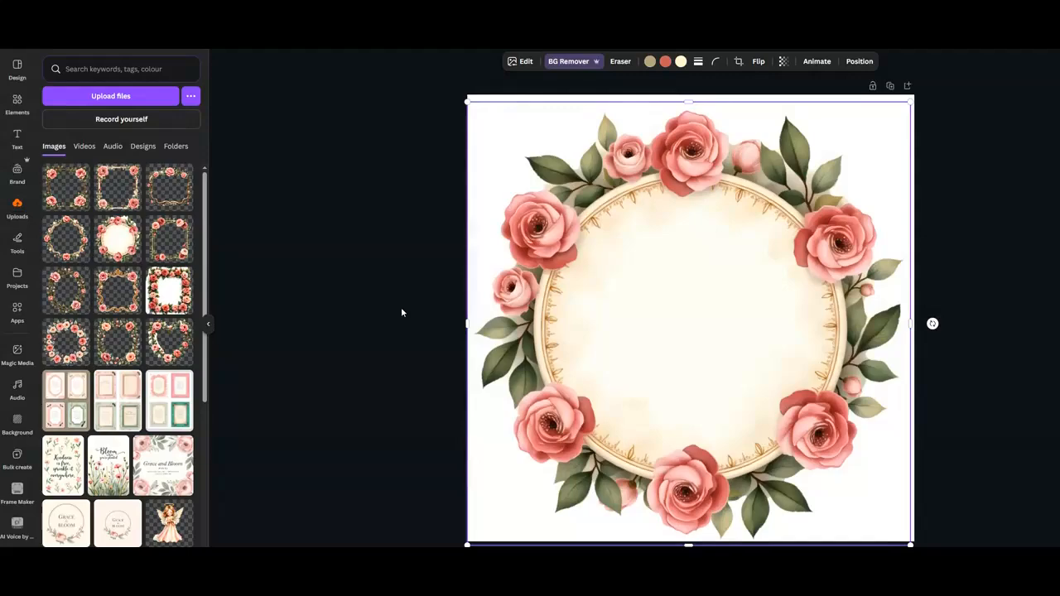
Add a second page and place the white-backed square rose frame image on it.
left_click(908, 86)
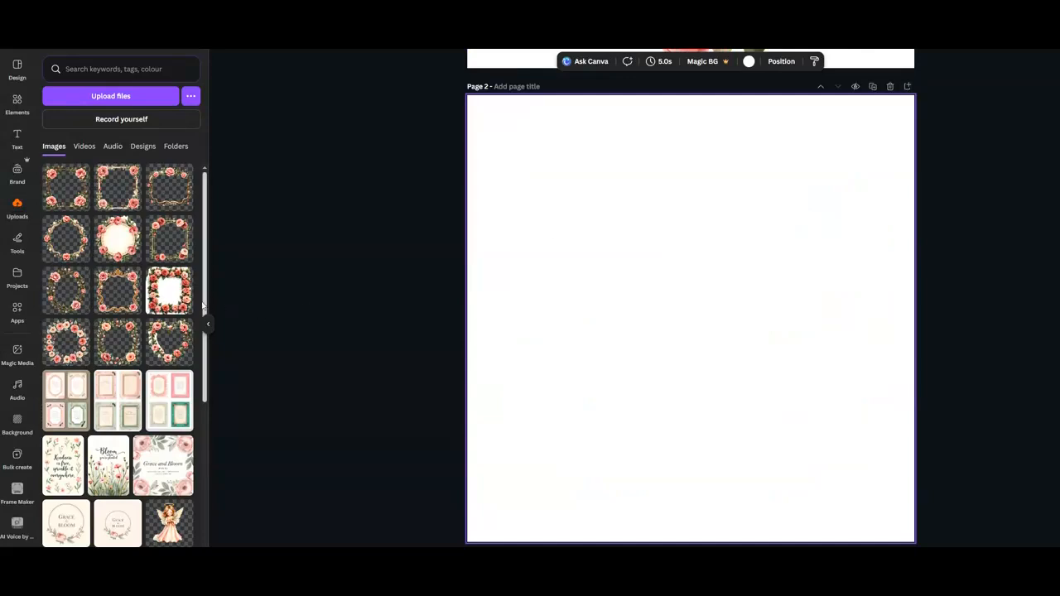
left_click(169, 289)
left_click_drag(658, 283, 634, 267)
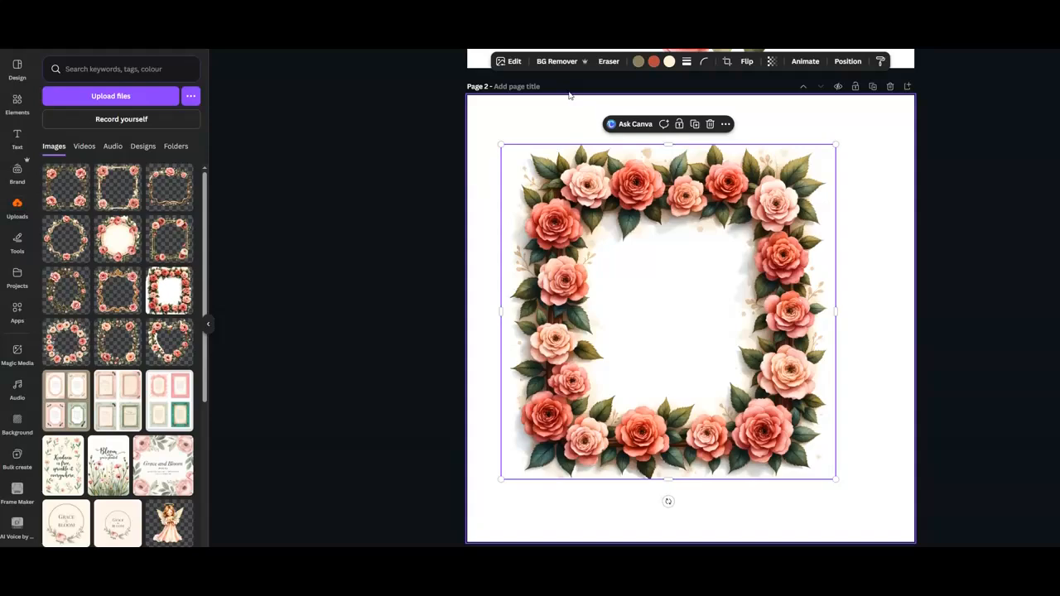
Remove the square frame's background with BG Remover.
left_click(556, 62)
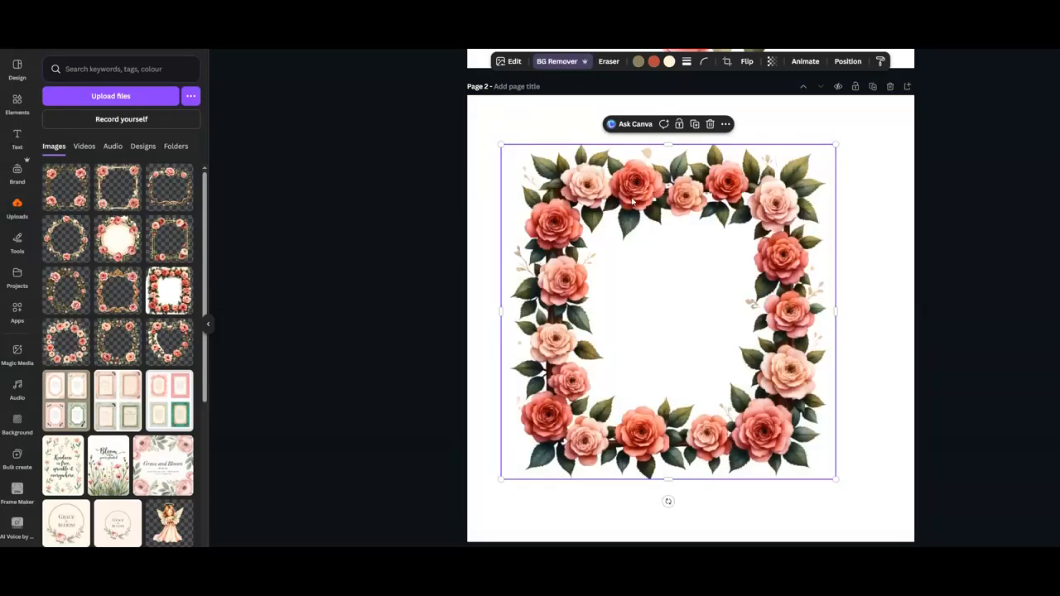
left_click_drag(636, 199, 658, 205)
Set the page background to dark charcoal from the colour palette.
left_click(793, 124)
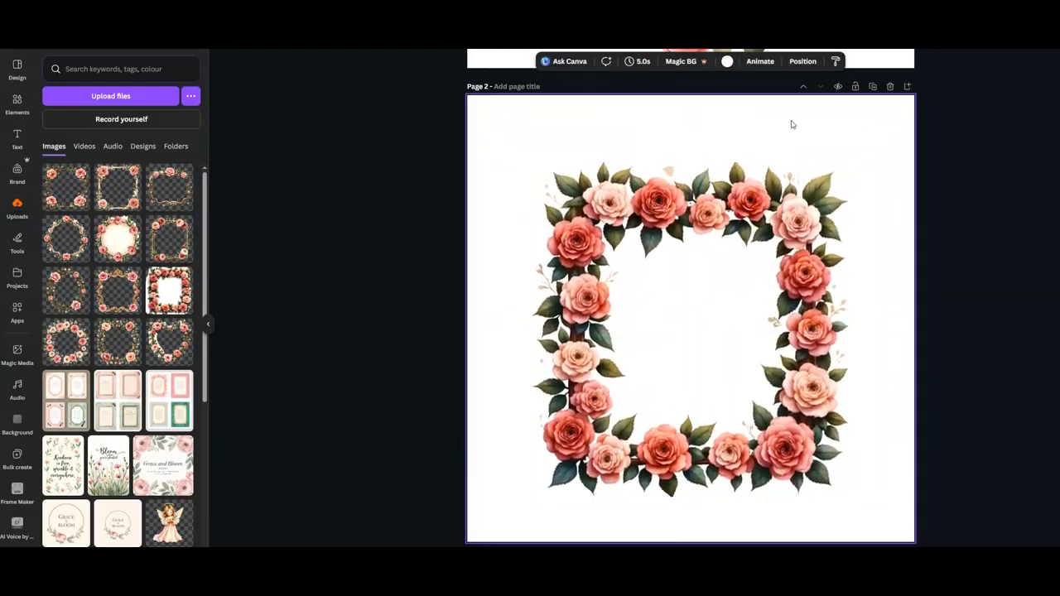
left_click(727, 61)
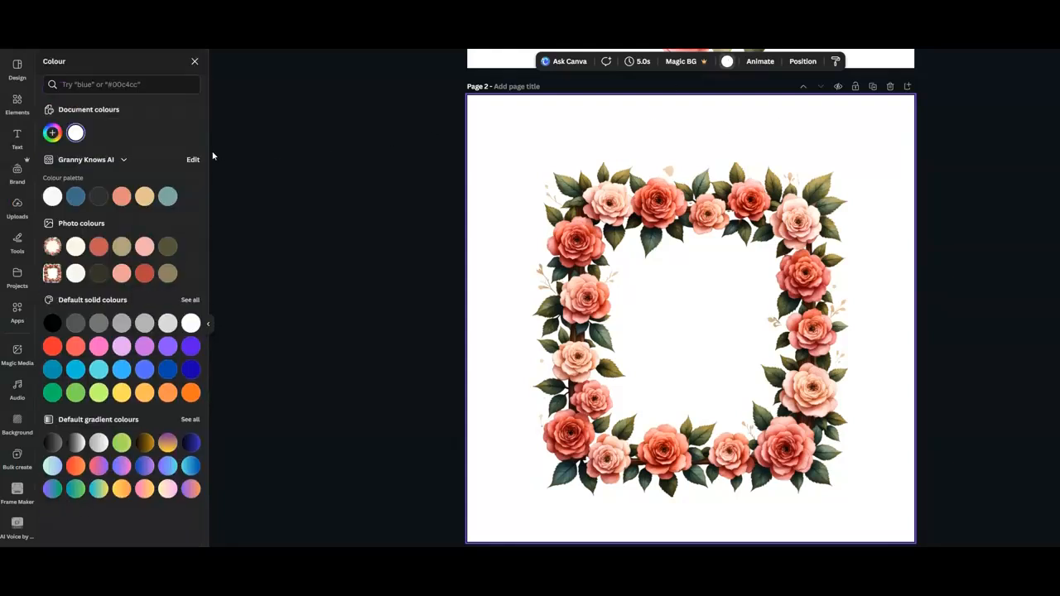
left_click(99, 196)
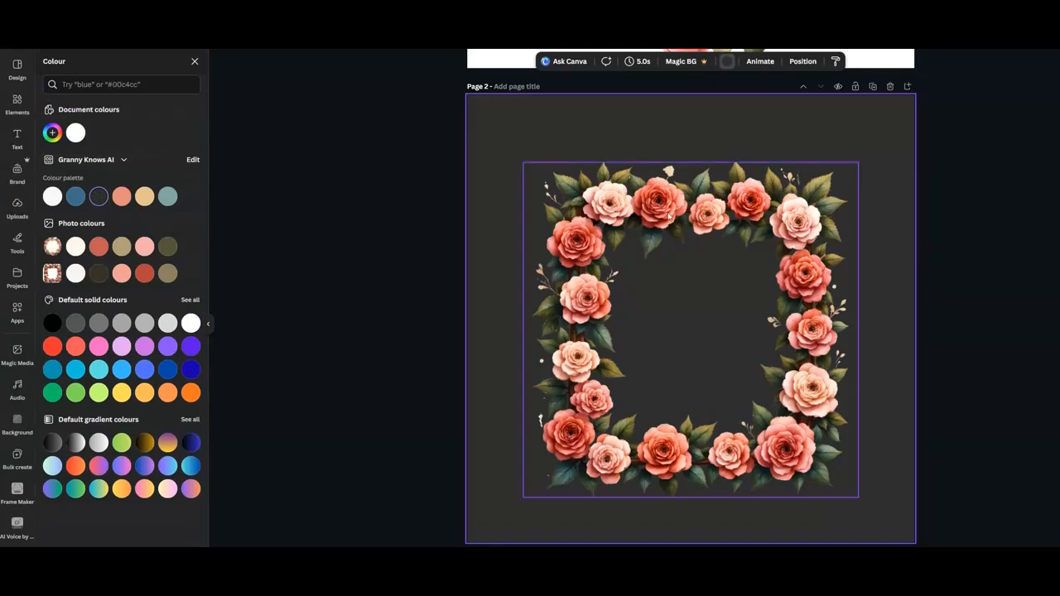
Enlarge the square frame so it fills the page.
left_click_drag(662, 198, 717, 198)
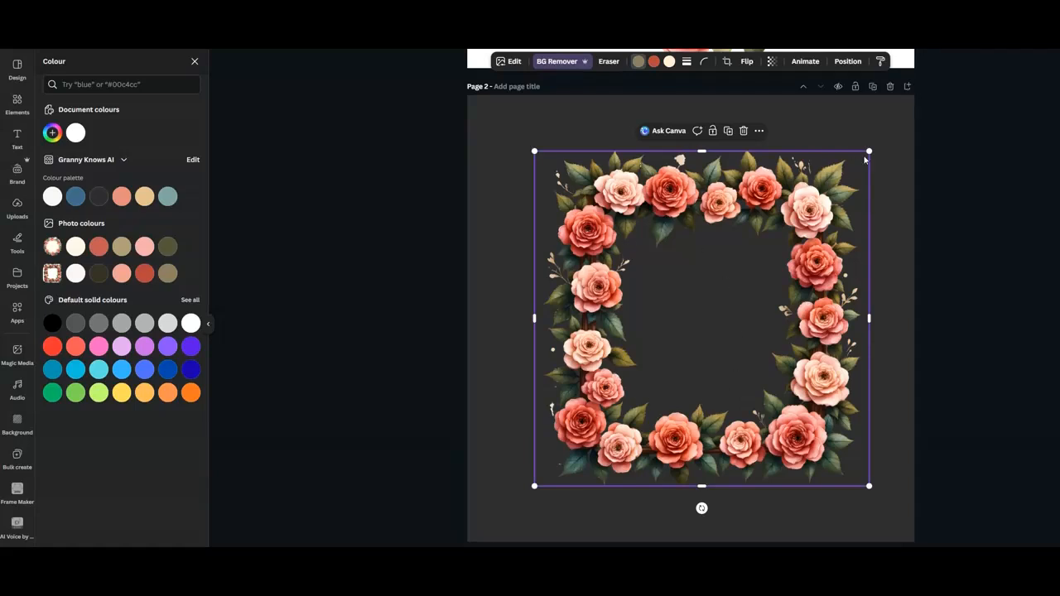
left_click_drag(869, 152, 913, 106)
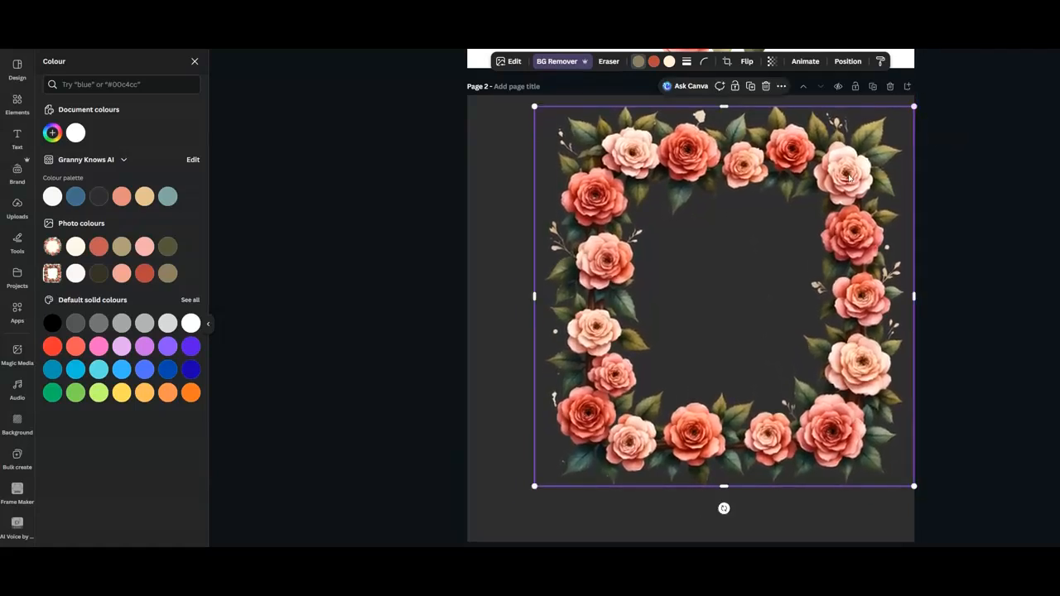
left_click_drag(537, 487, 475, 542)
Set the page background to white.
left_click(621, 89)
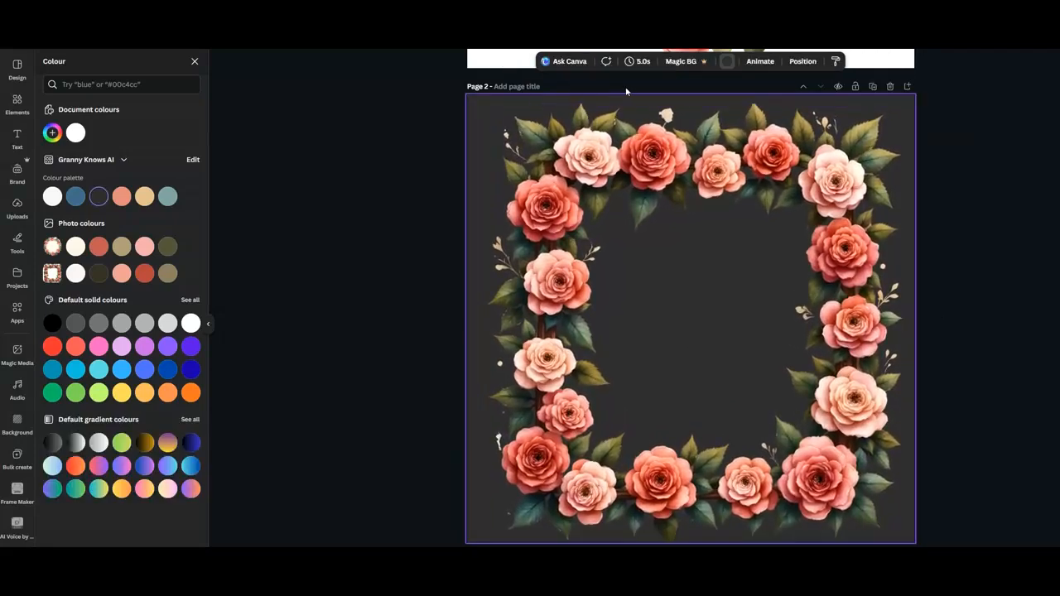
left_click(76, 133)
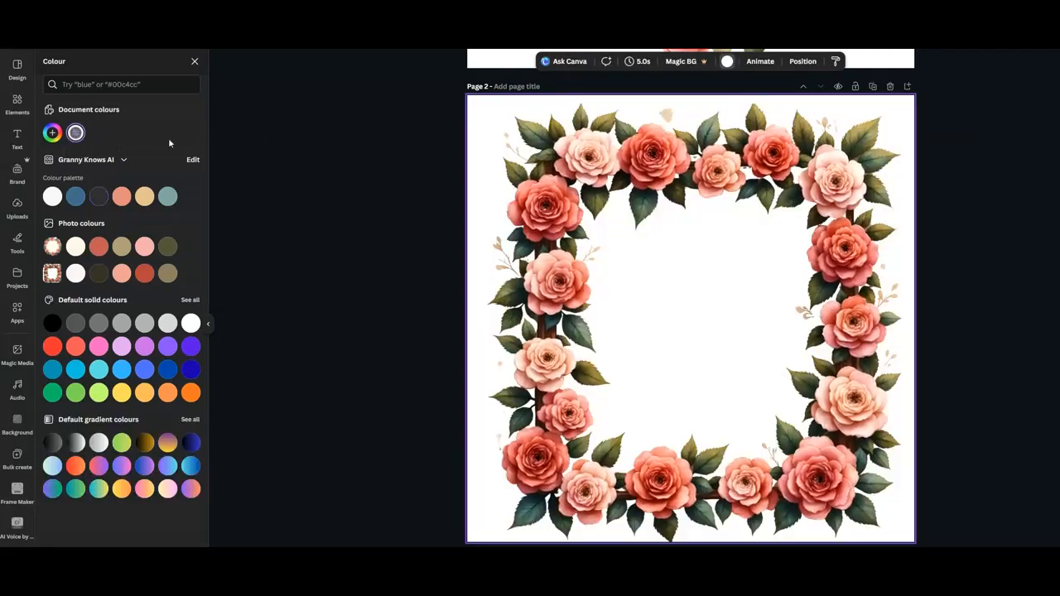
Add a new blank page after page 2.
scroll(737, 331, "up", 1)
scroll(737, 331, "up", 5)
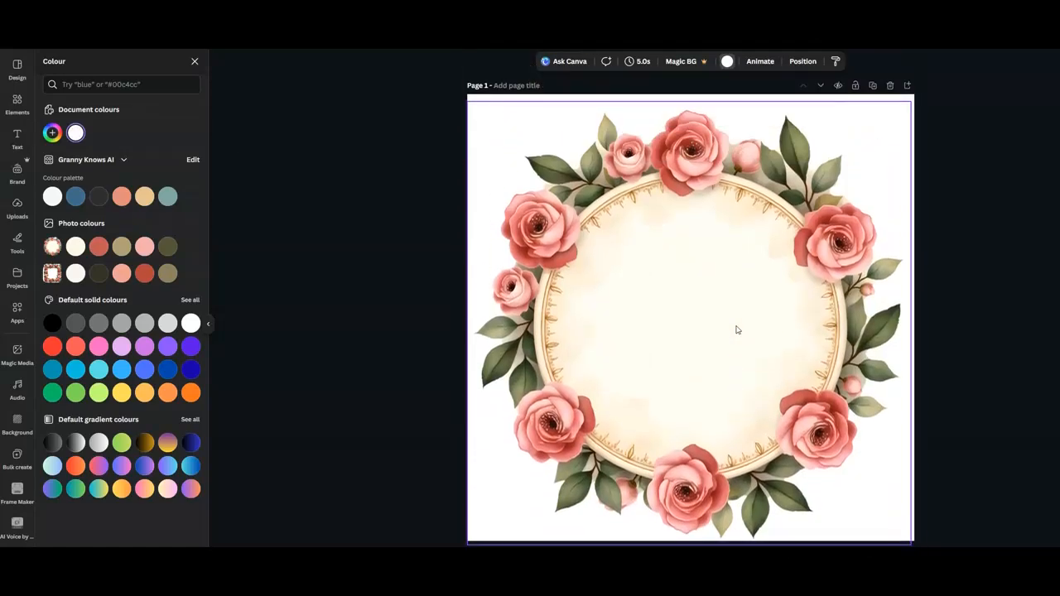
scroll(736, 329, "down", 5)
scroll(736, 329, "down", 2)
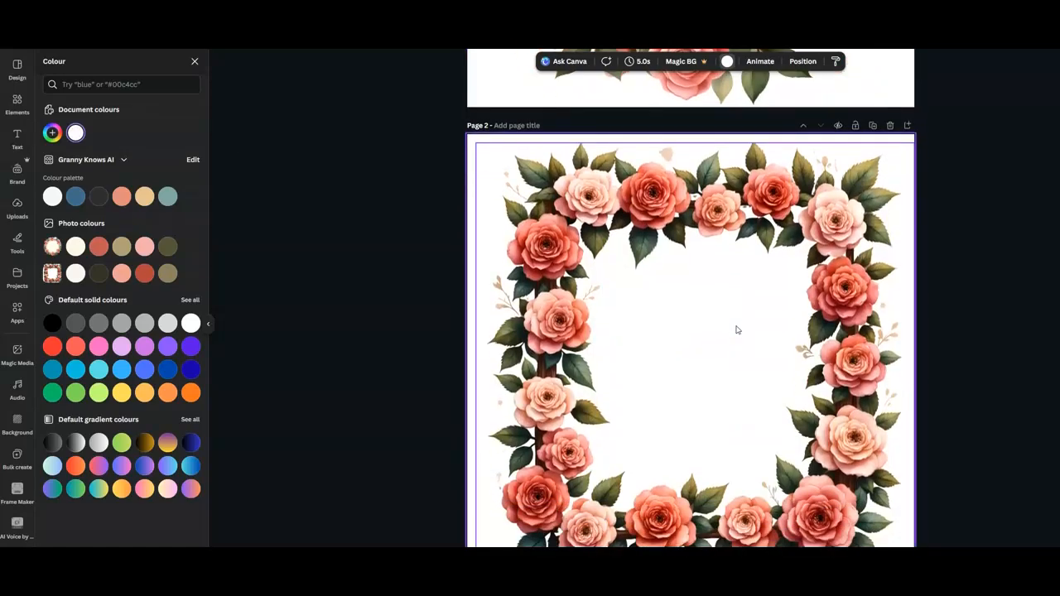
left_click(907, 125)
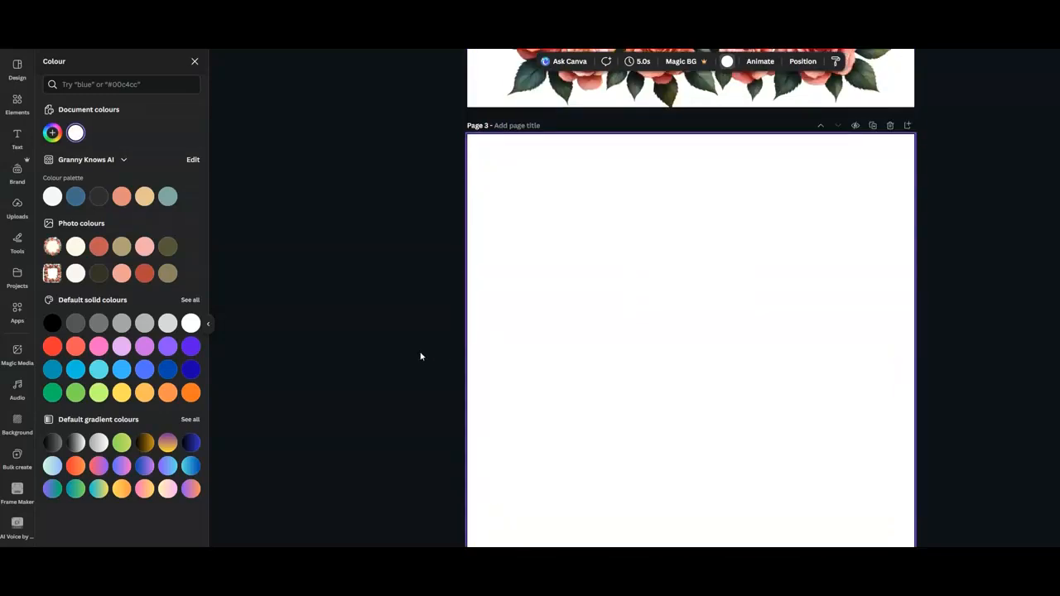
Insert the heart-shaped rose frame image from uploads onto page 3.
left_click(16, 209)
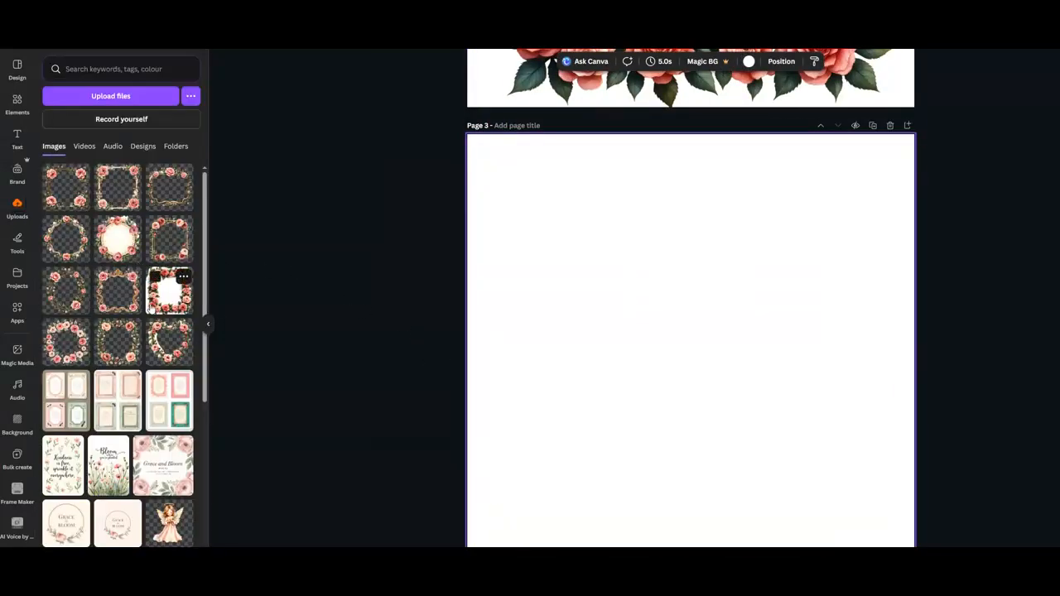
left_click(166, 331)
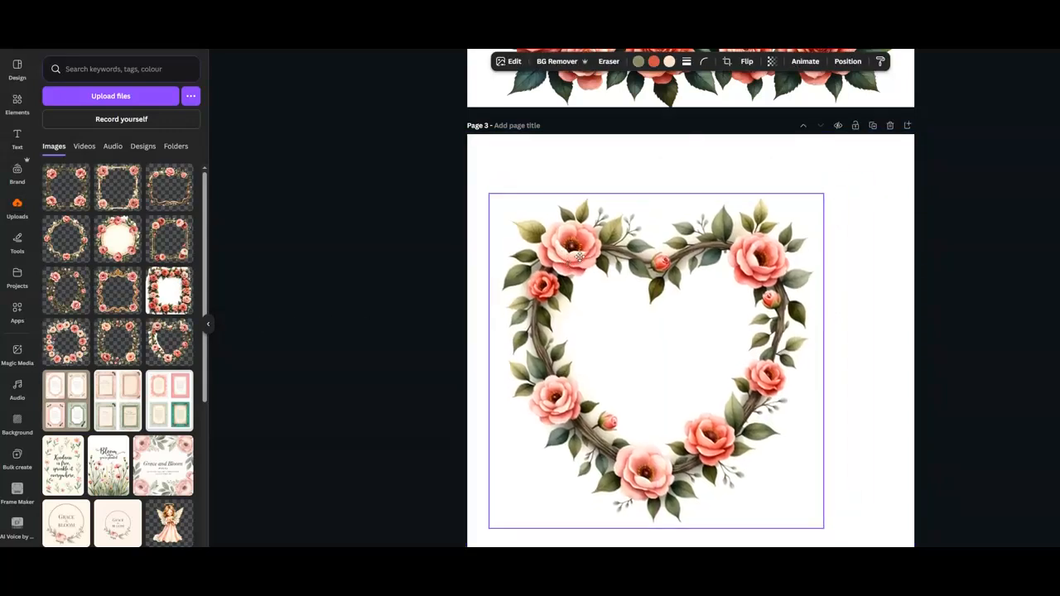
Set page 3's background to dark charcoal from the colour palette.
left_click(598, 157)
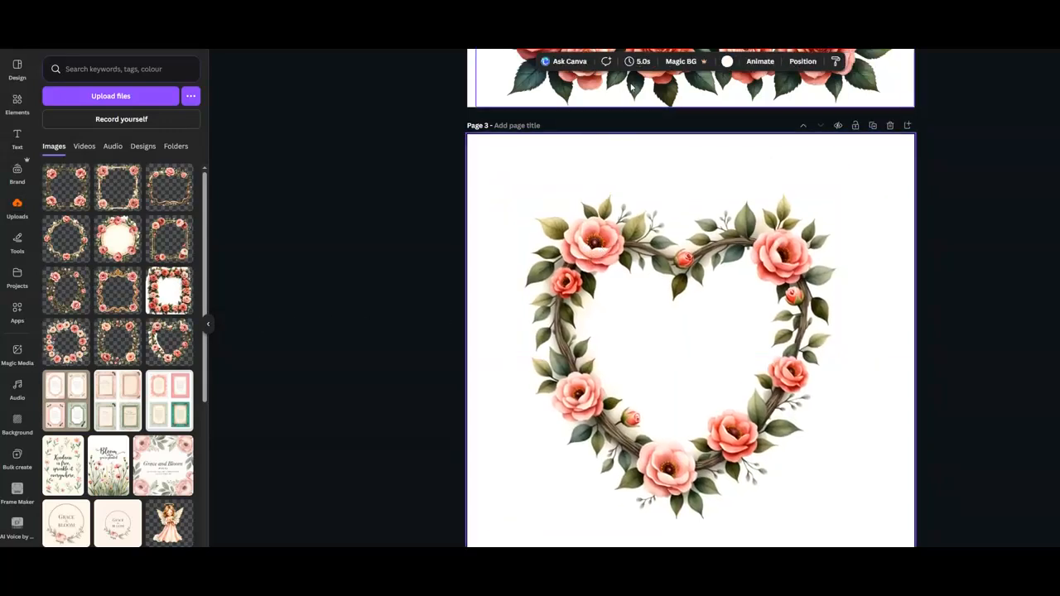
left_click(727, 61)
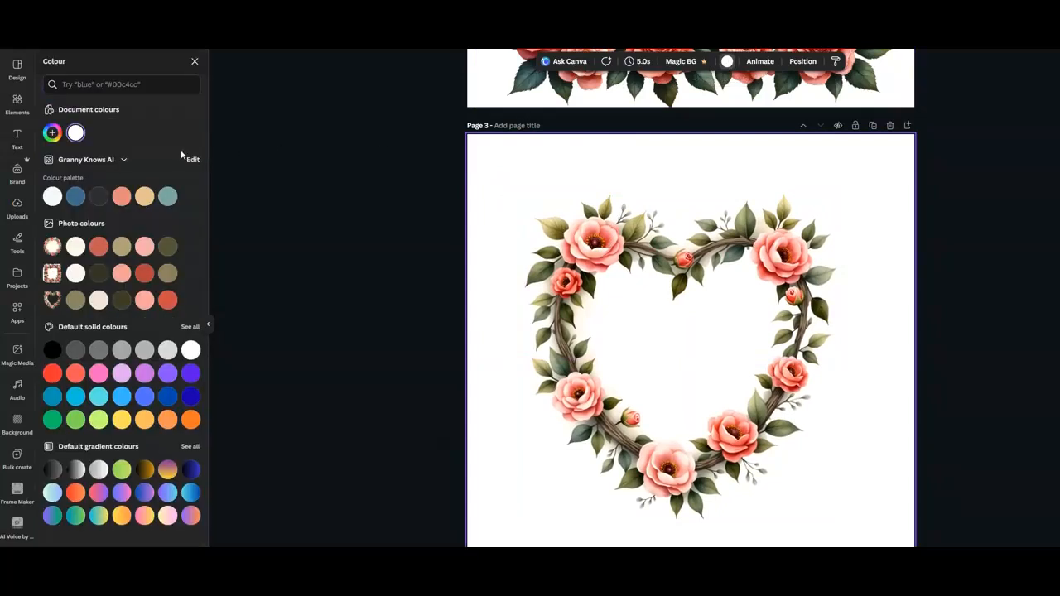
left_click(99, 196)
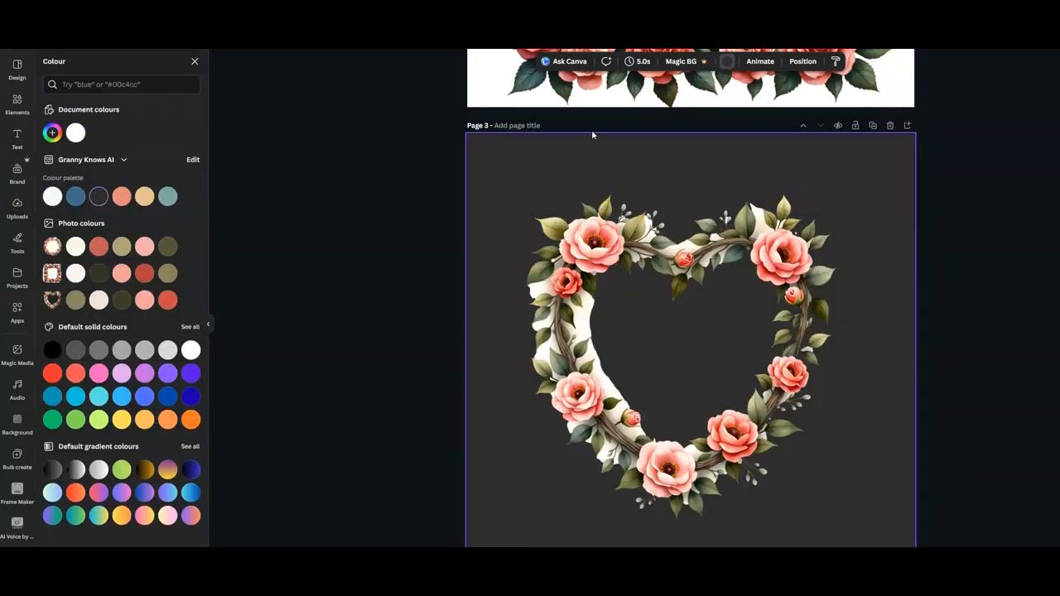
Remove the heart frame's background with BG Remover and open the Pixel Eraser with size set to 5.
left_click(596, 241)
left_click(555, 62)
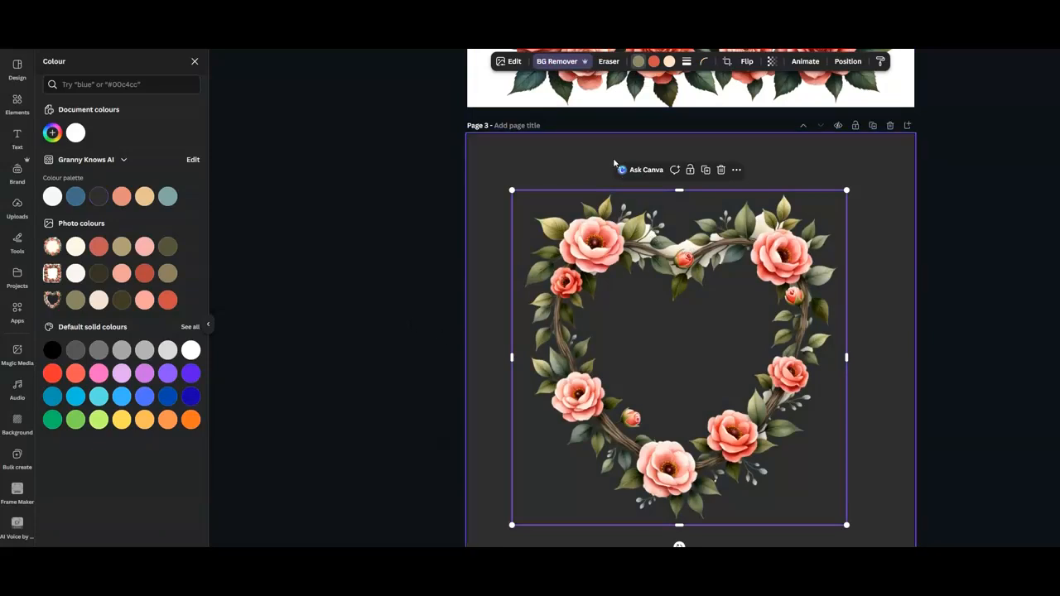
left_click(608, 61)
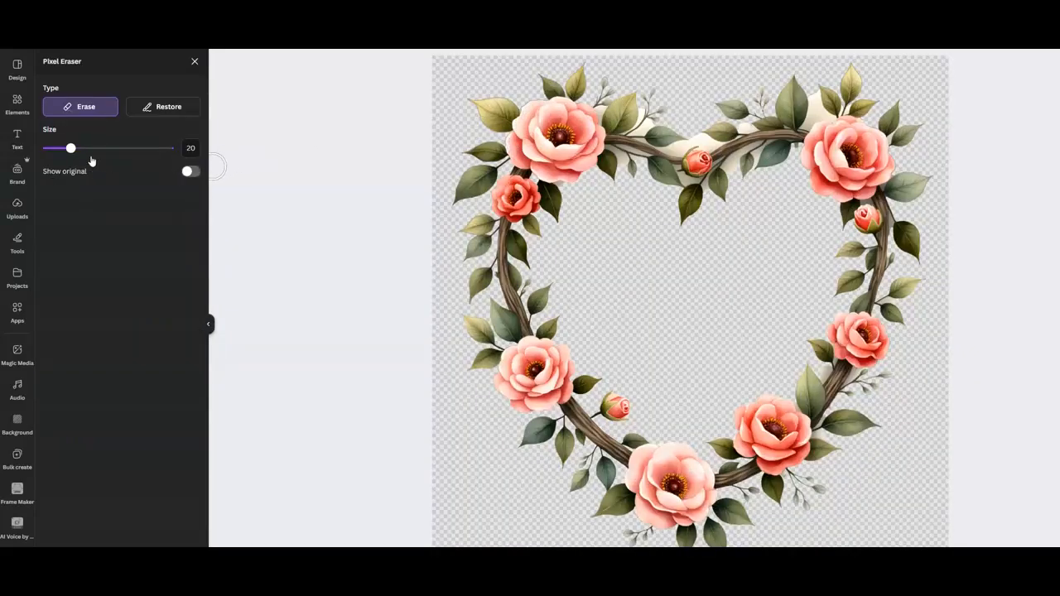
left_click_drag(71, 148, 52, 147)
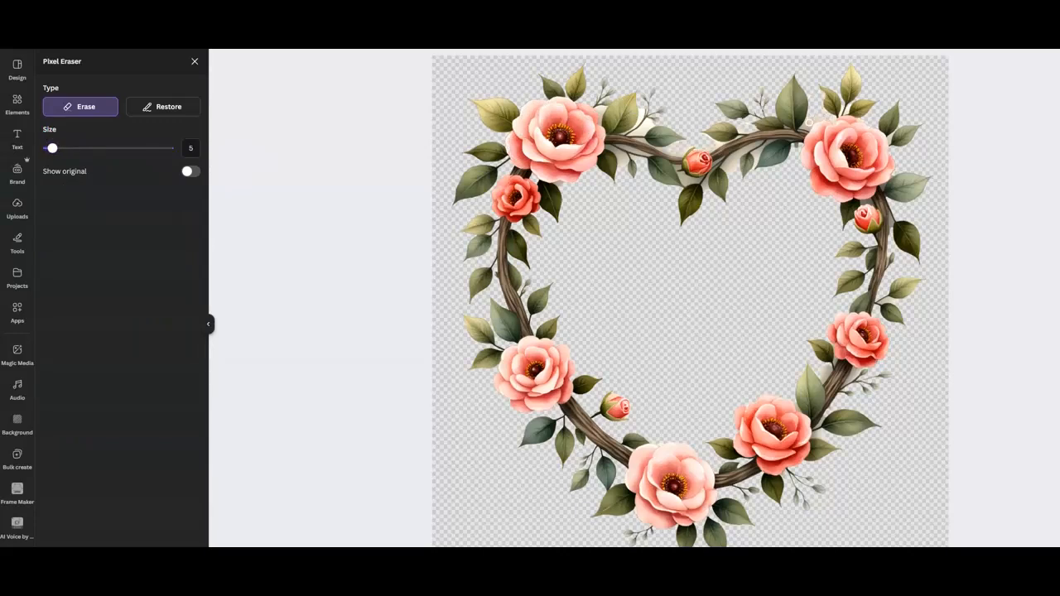
left_click(156, 107)
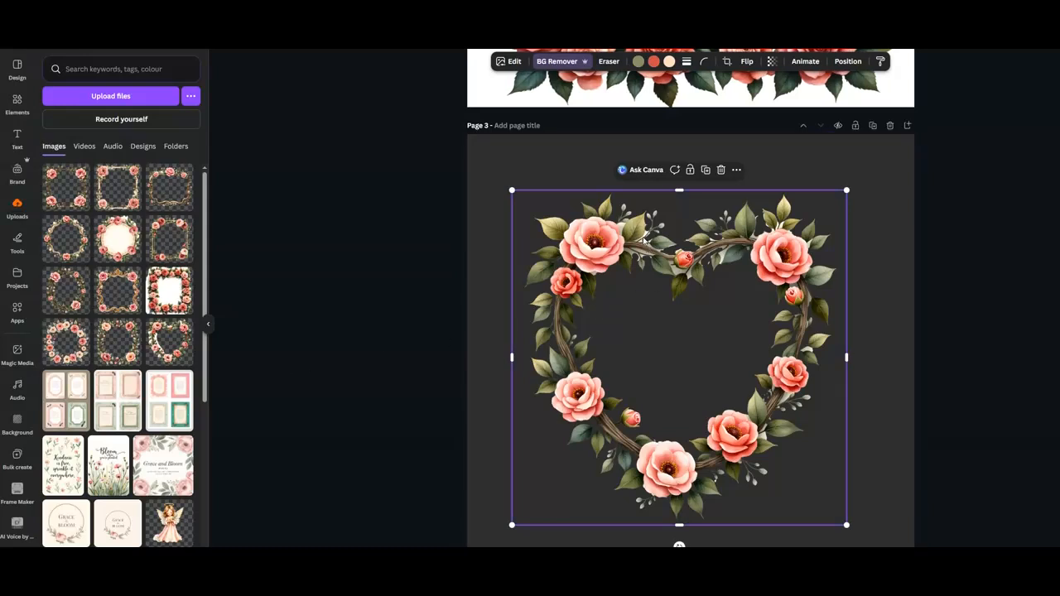
Enlarge the heart frame so it fills the page.
left_click(582, 163)
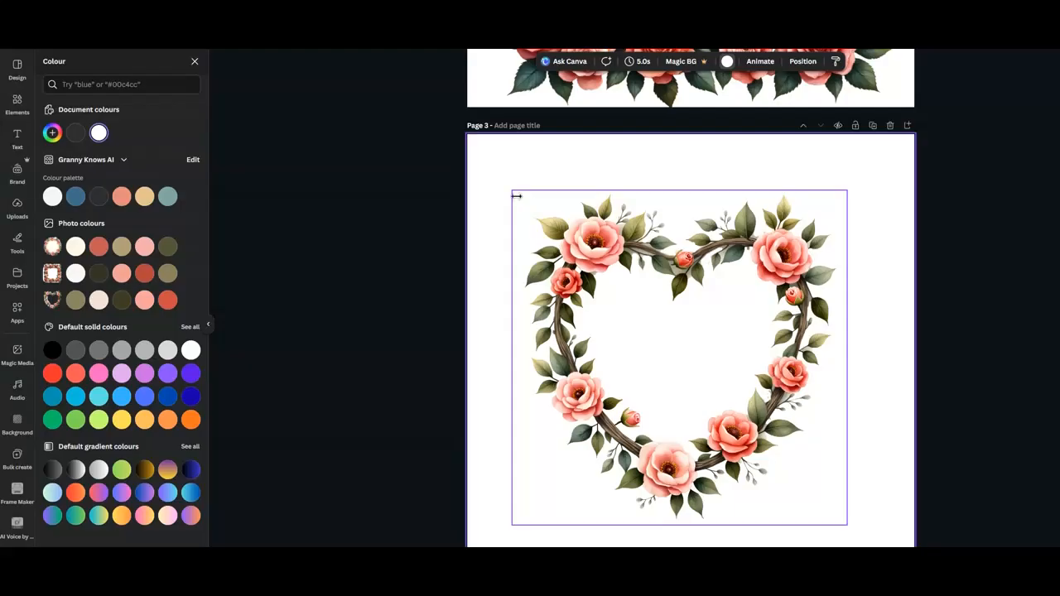
left_click_drag(516, 195, 466, 147)
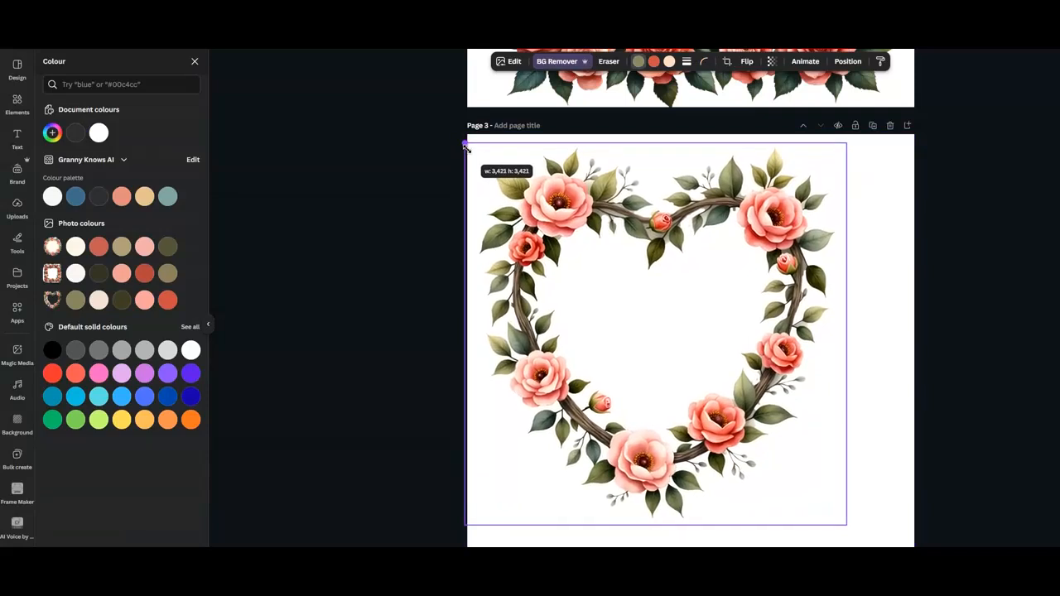
left_click_drag(844, 525, 904, 579)
Download the design as 4000 × 4000 px PNGs with a transparent background.
left_click(1052, 34)
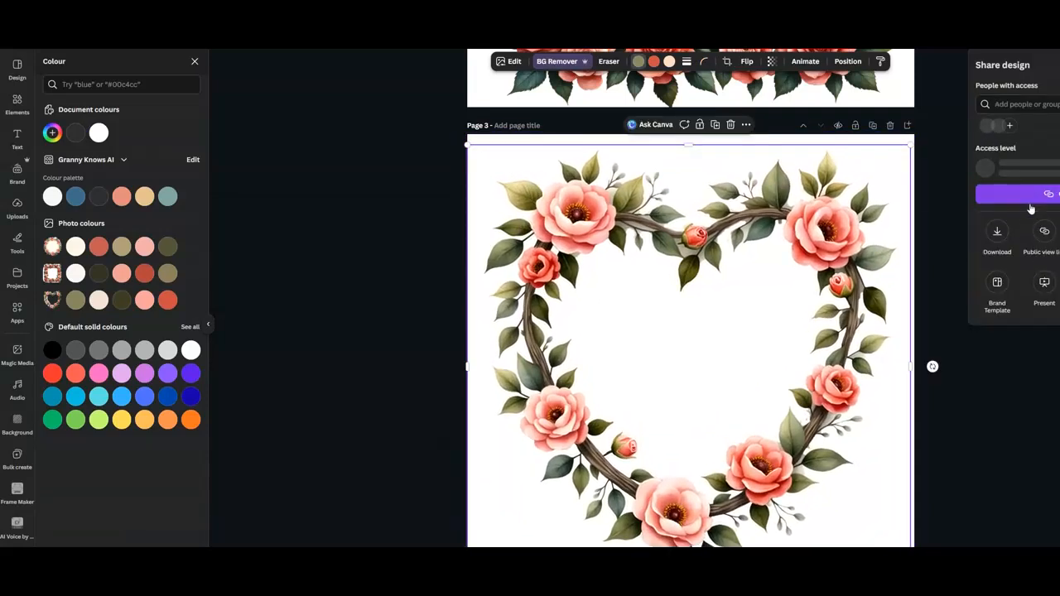
left_click(997, 234)
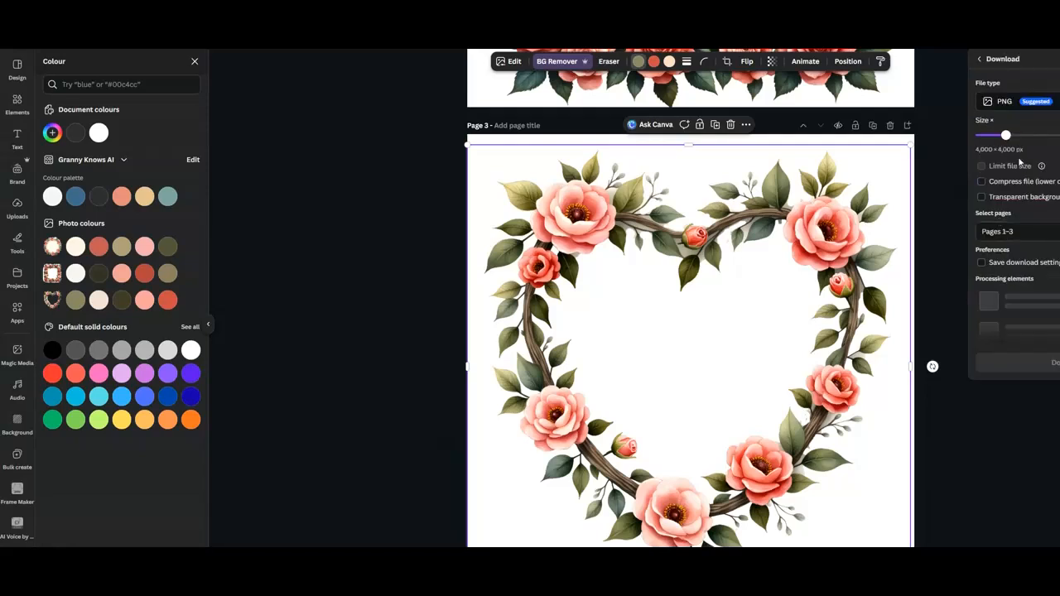
left_click(982, 197)
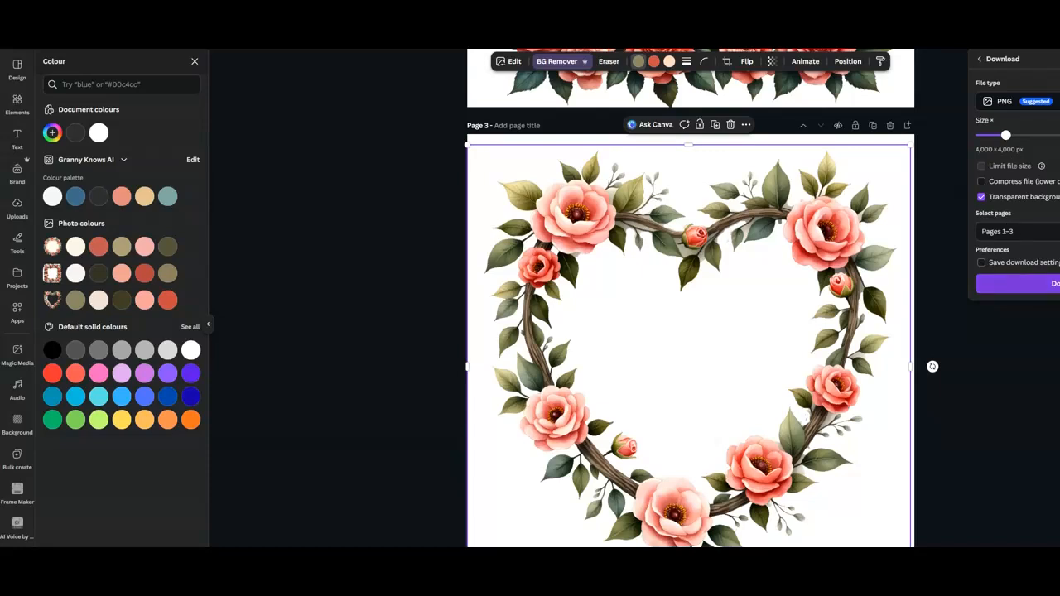
left_click(1022, 283)
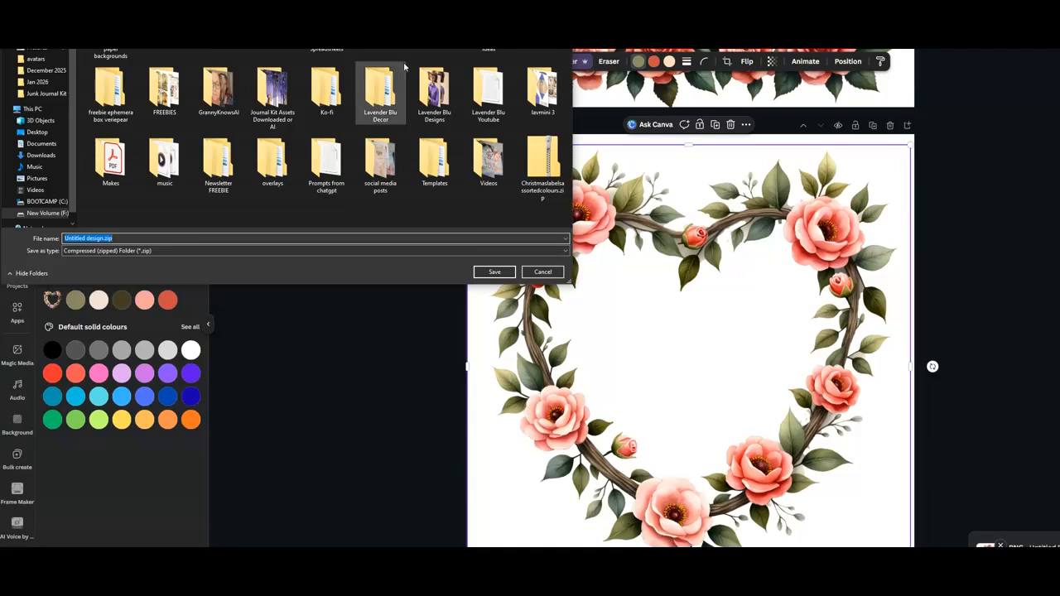
Save the download in the Clipart Craze Shop folder under the name Victorian Rose Frames.
double_click(376, 33)
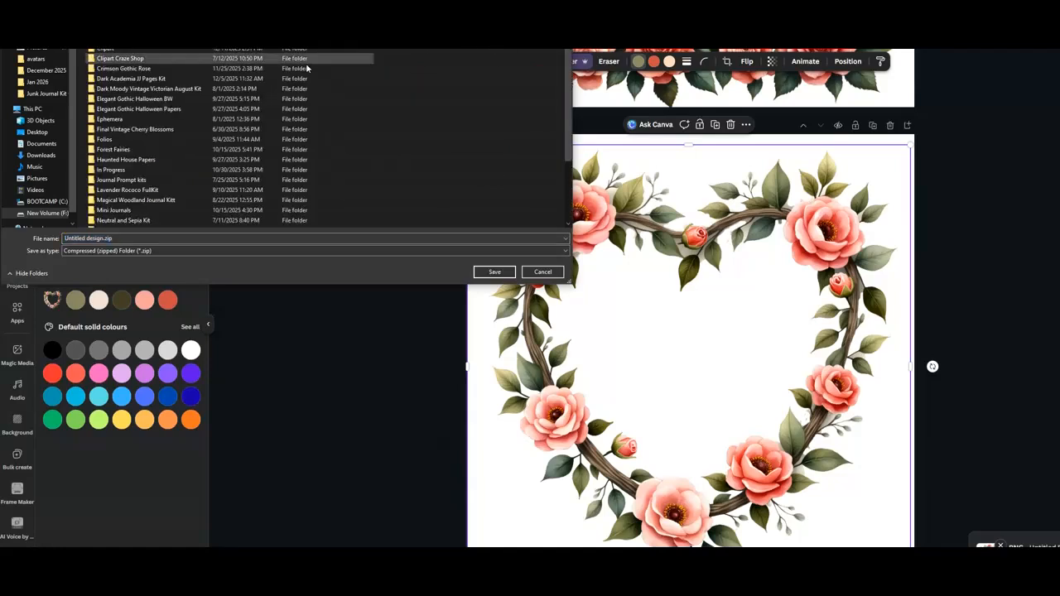
double_click(112, 50)
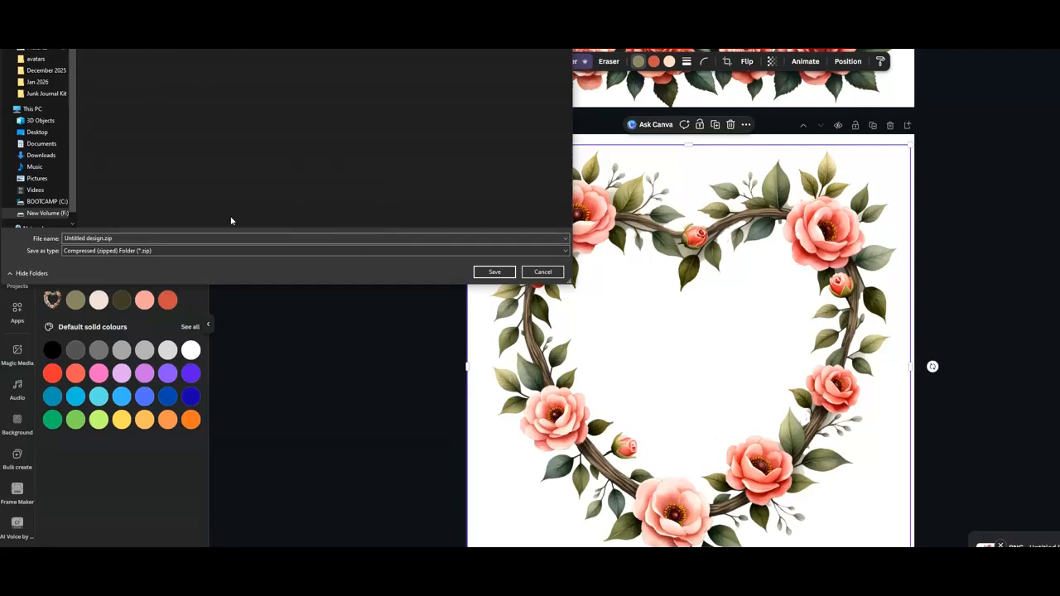
left_click(160, 238)
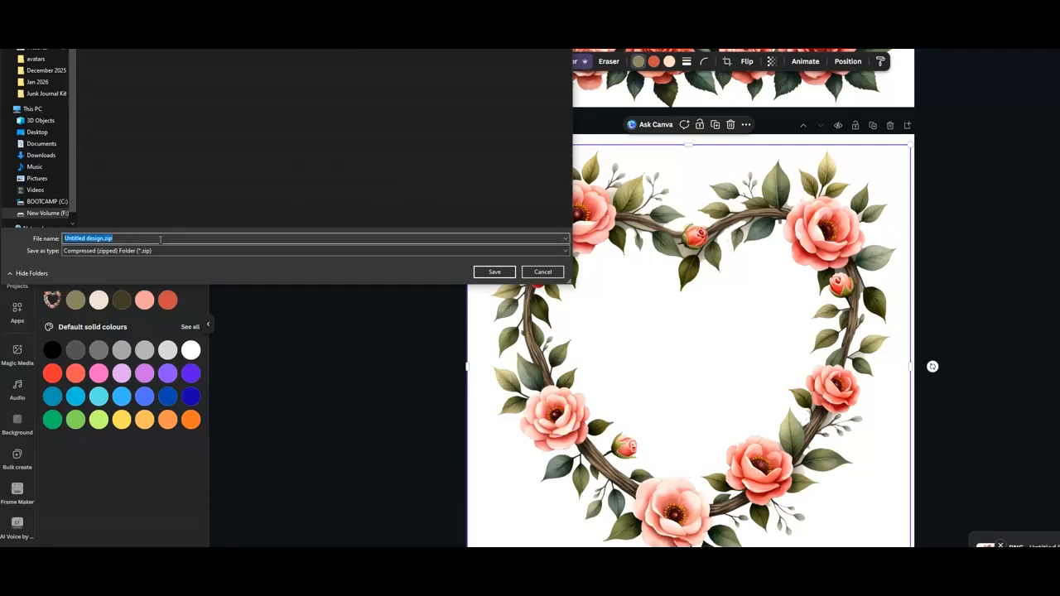
type("torian Rose Frames")
left_click(494, 271)
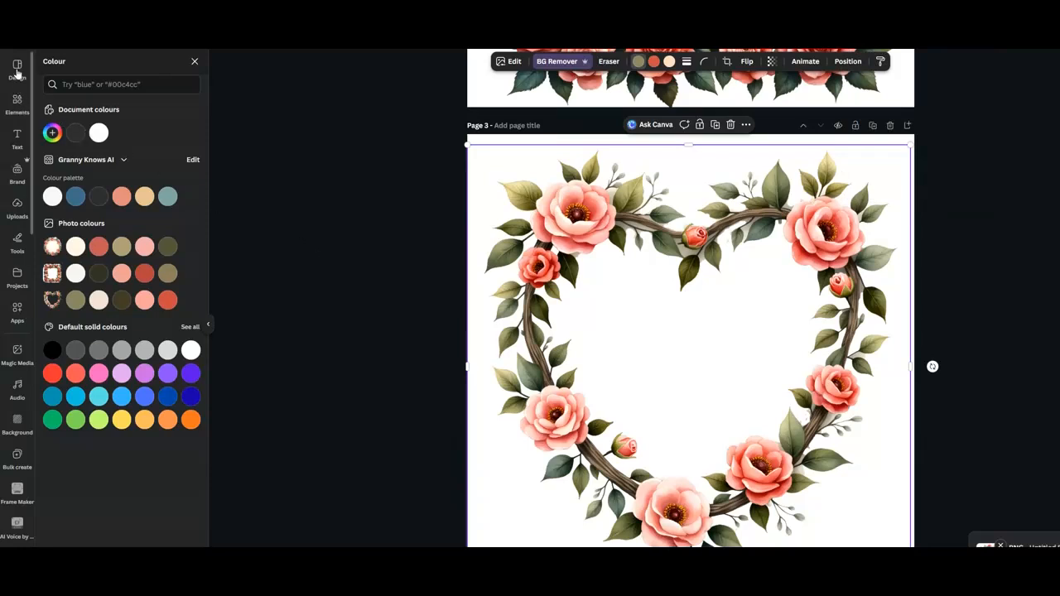
Open the Copy of Product Images design from the projects list.
left_click(16, 275)
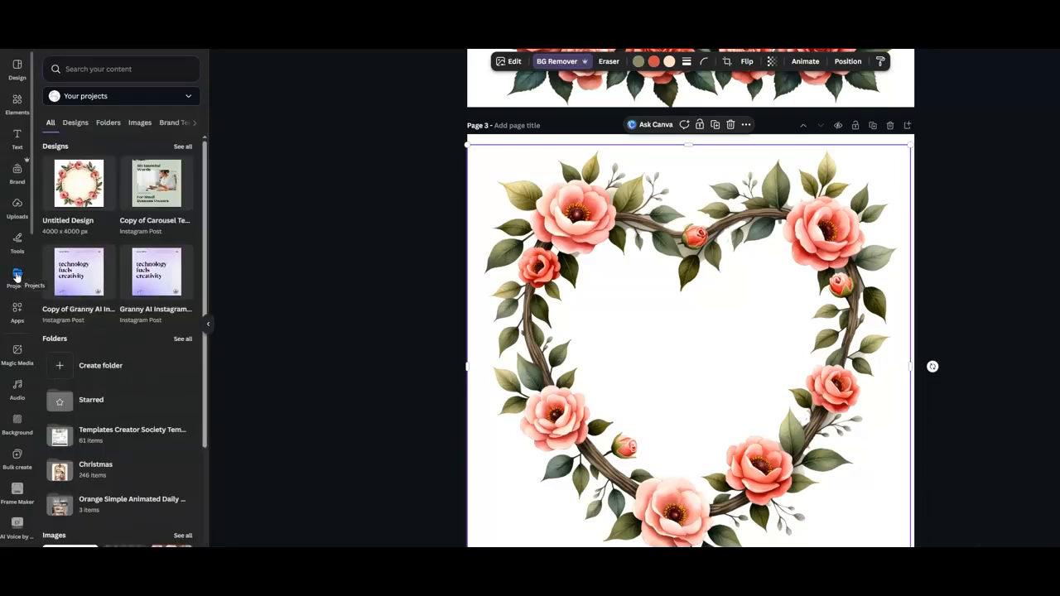
mouse_move(93, 205)
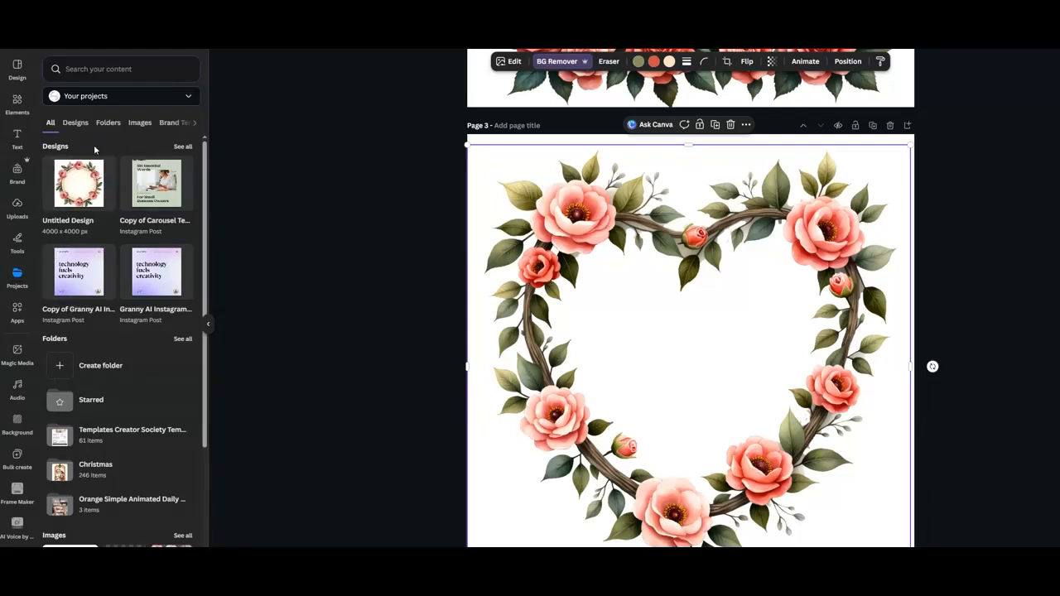
left_click(44, 37)
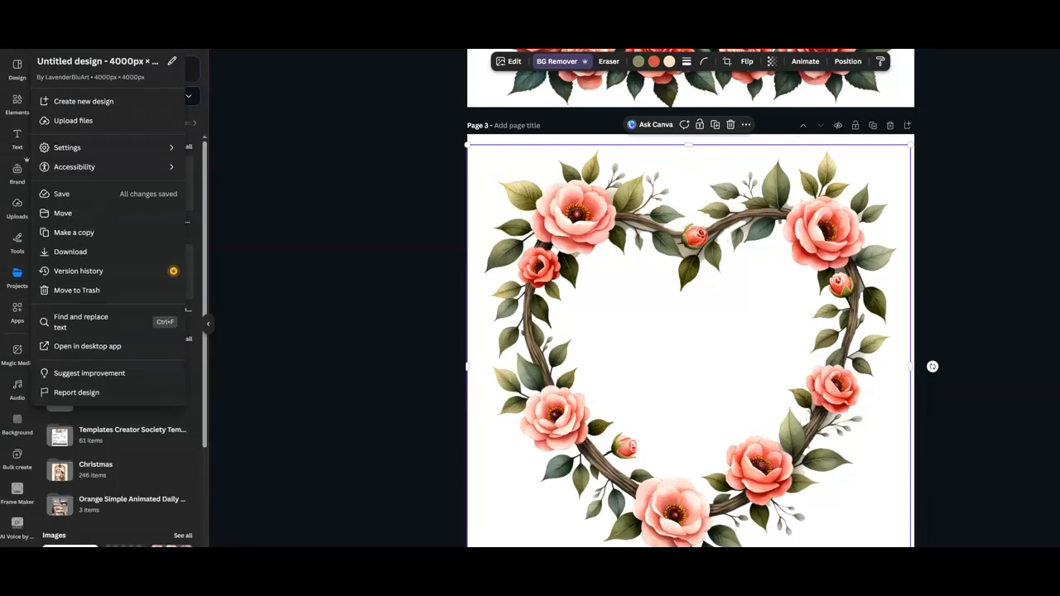
key("Escape")
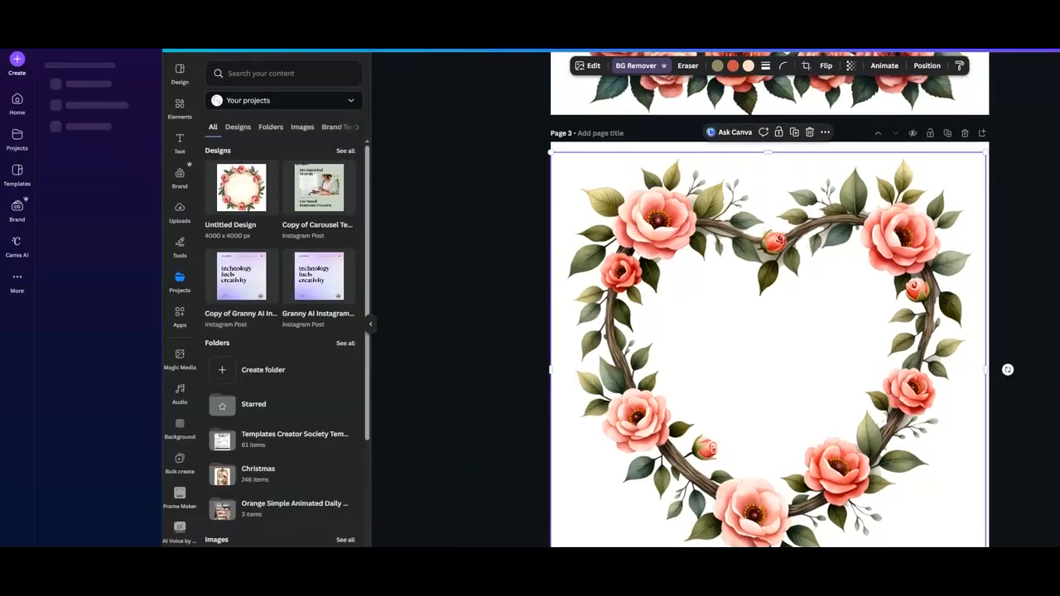
left_click(17, 56)
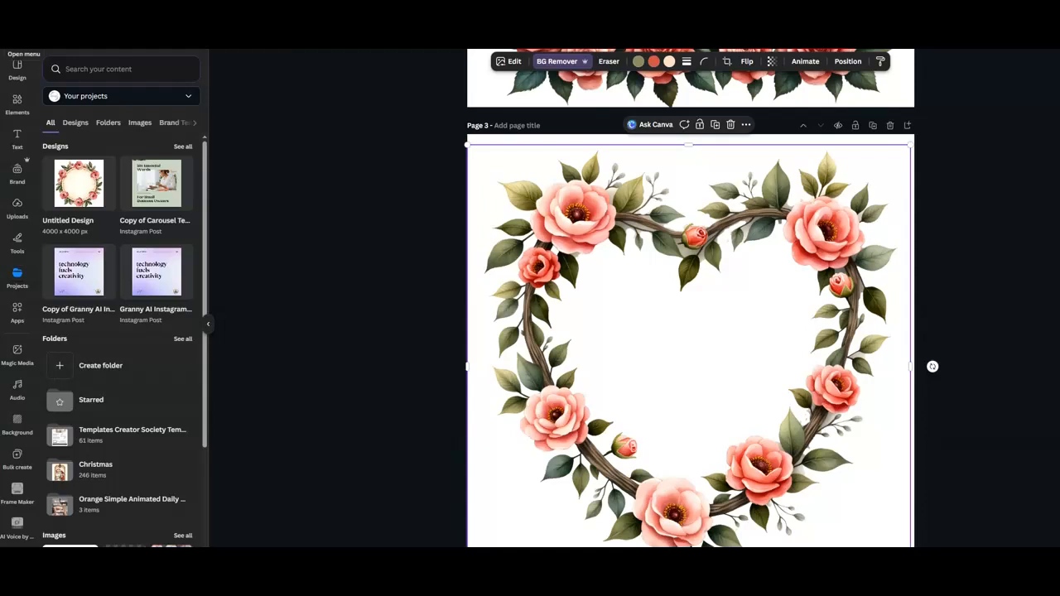
left_click(17, 63)
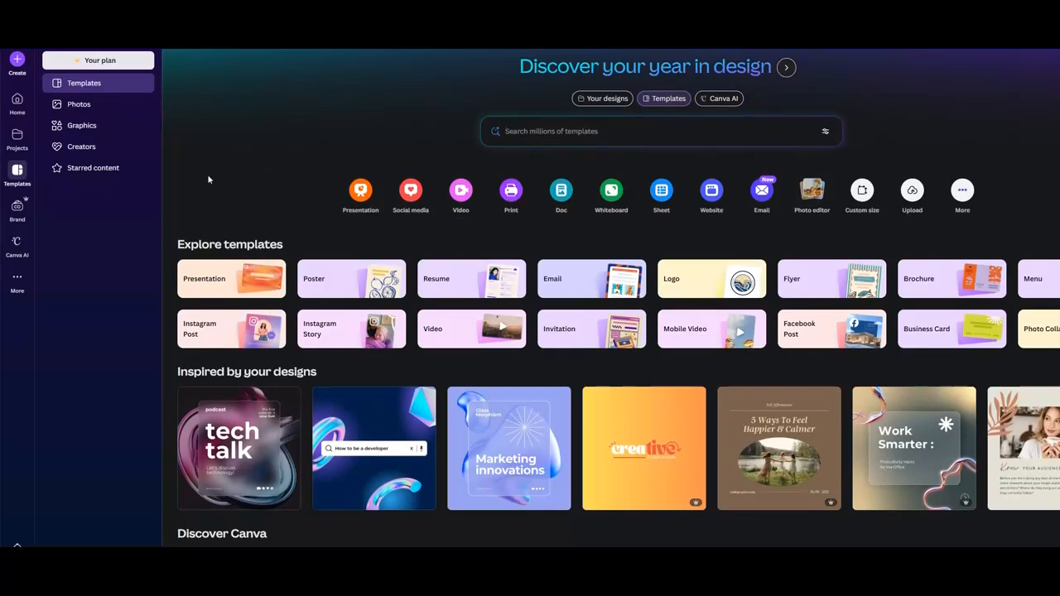
left_click(16, 139)
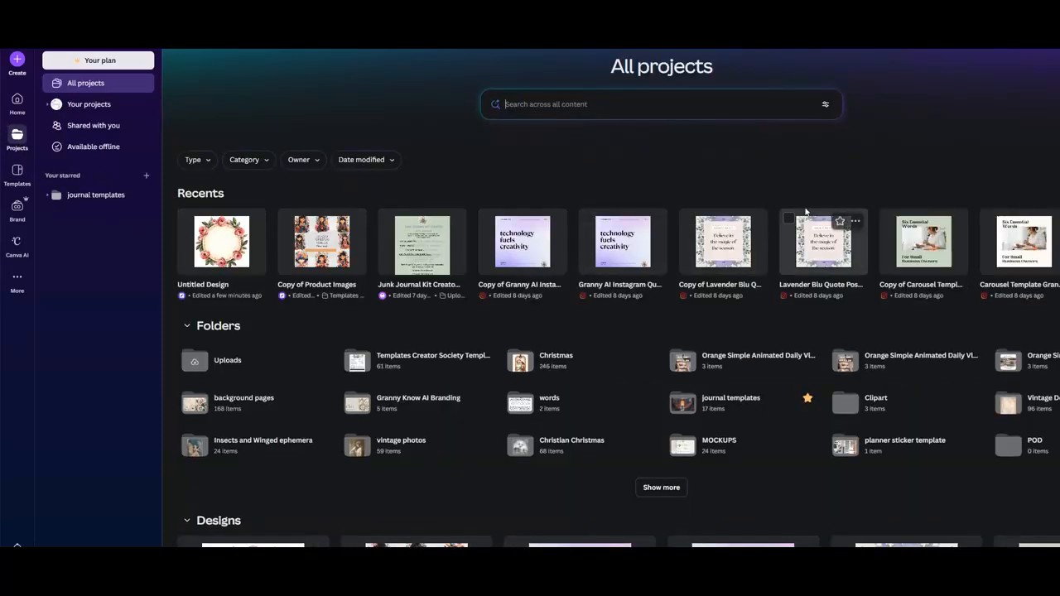
scroll(844, 199, "down", 5)
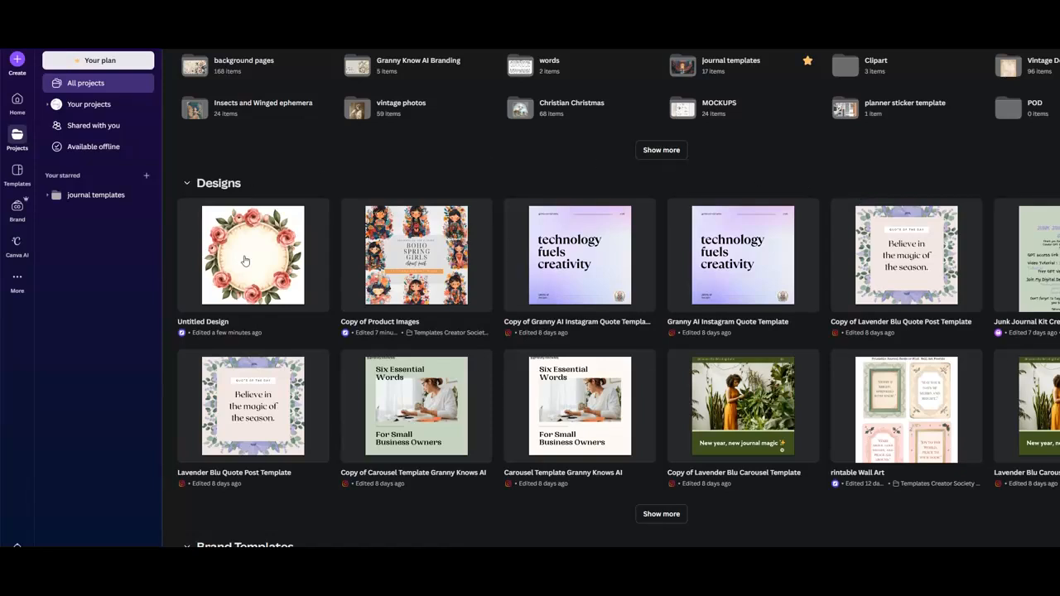
mouse_move(245, 261)
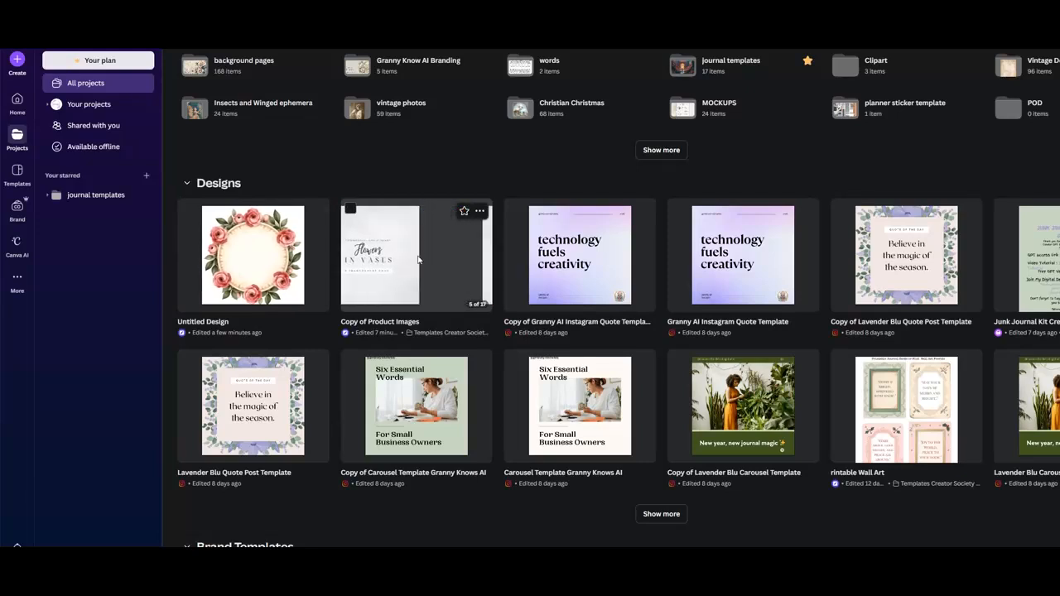
left_click(417, 266)
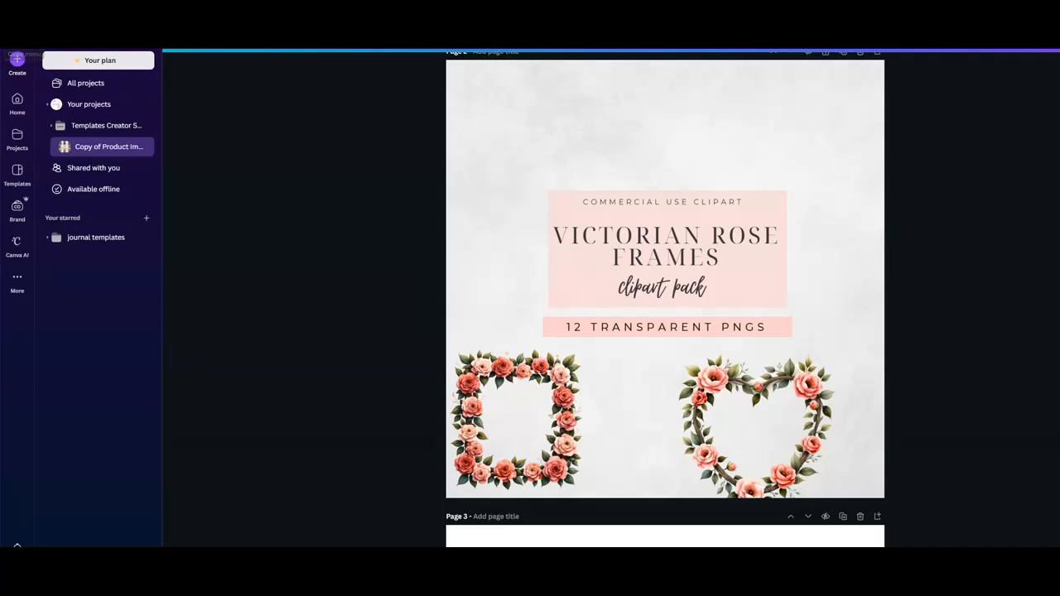
Open the uploaded images panel in the product images design.
left_click(16, 62)
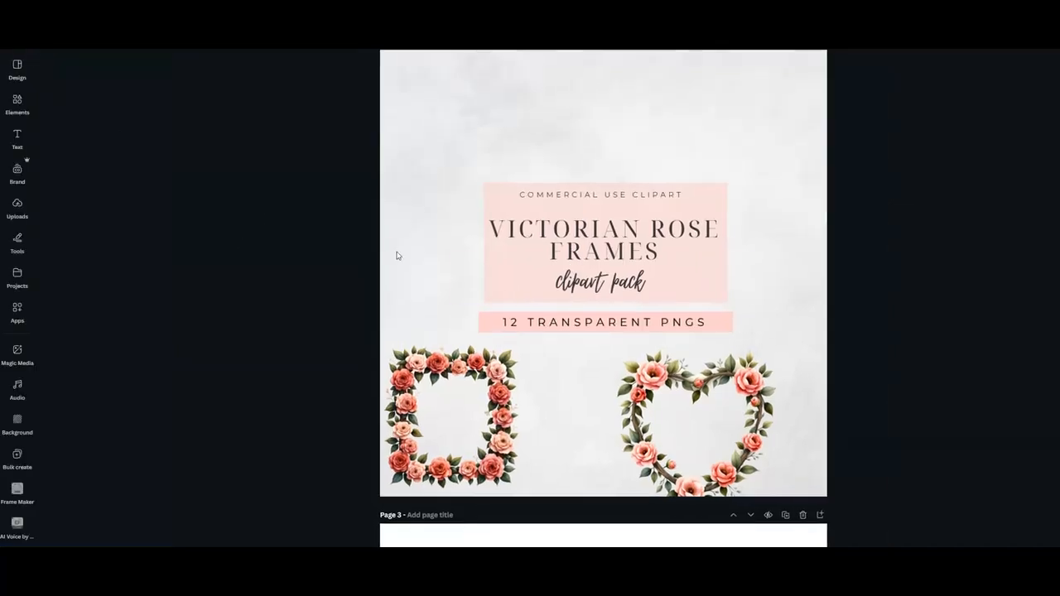
left_click(28, 279)
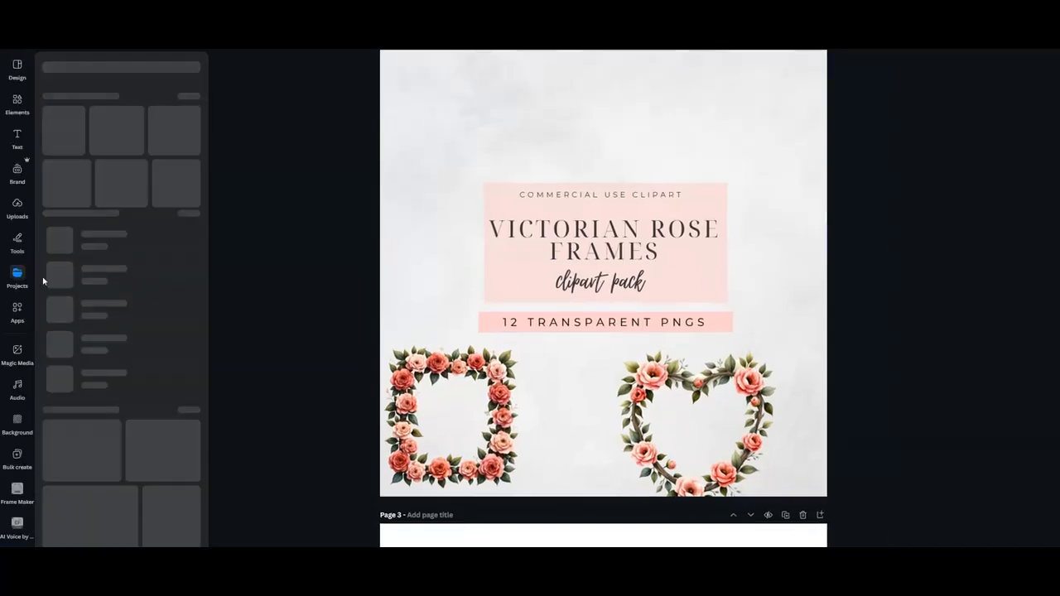
left_click(16, 204)
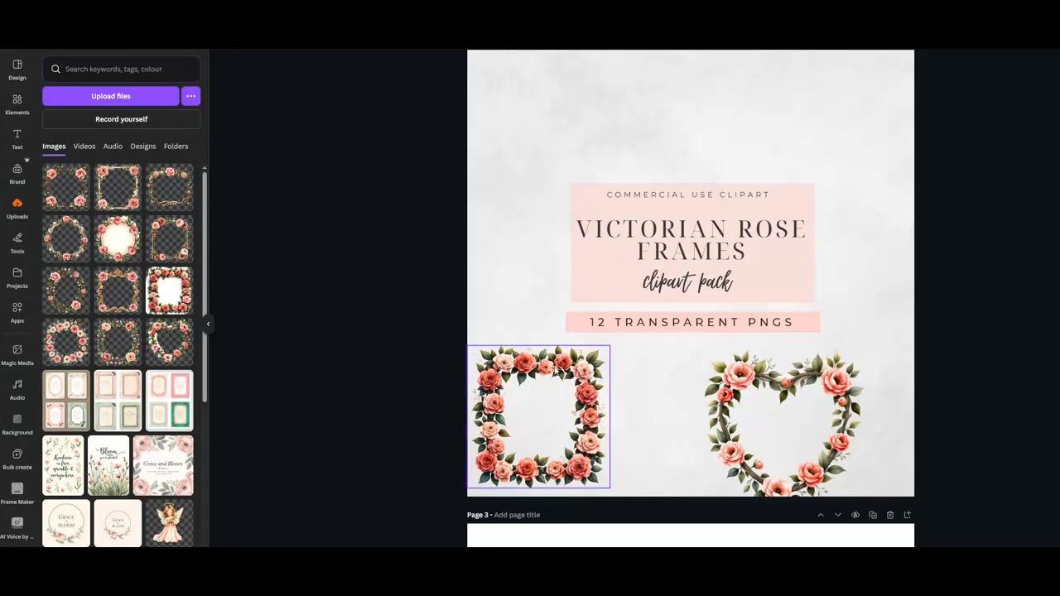
left_click(527, 161)
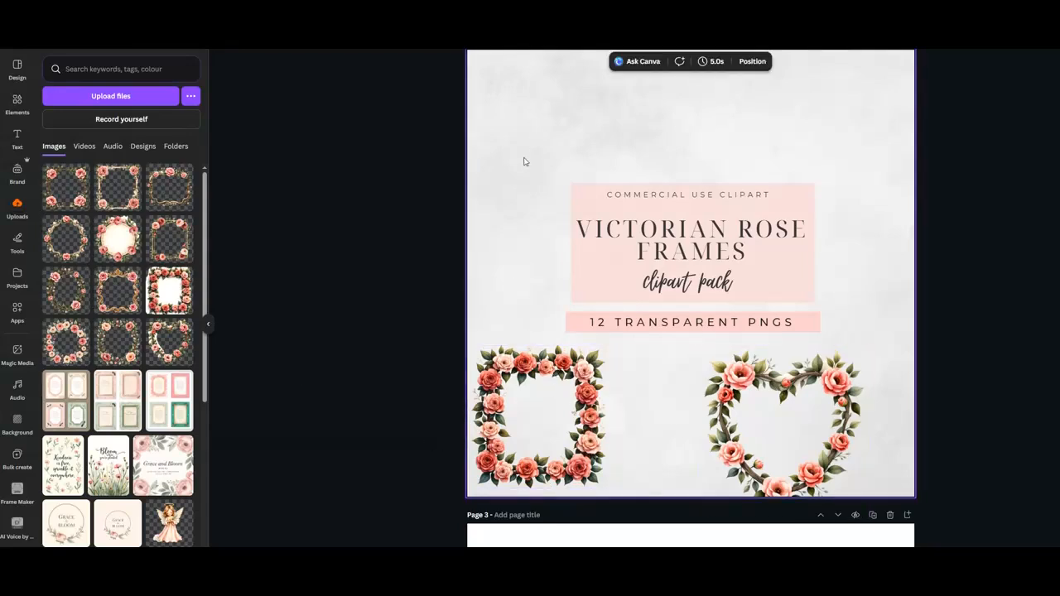
scroll(526, 160, "up", 2)
left_click(118, 237)
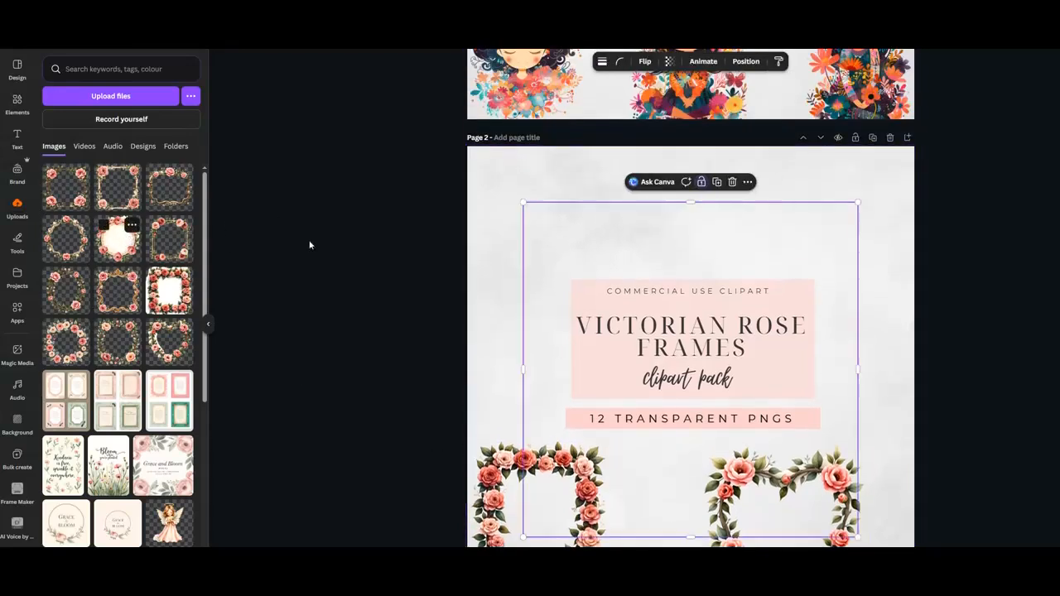
left_click_drag(653, 245, 500, 202)
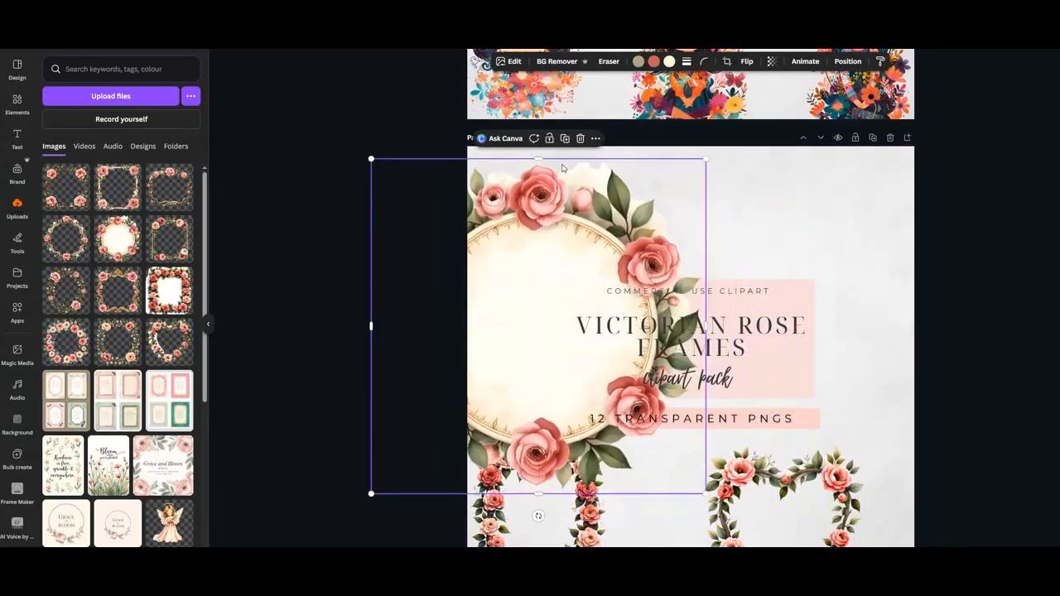
left_click(580, 138)
left_click(137, 98)
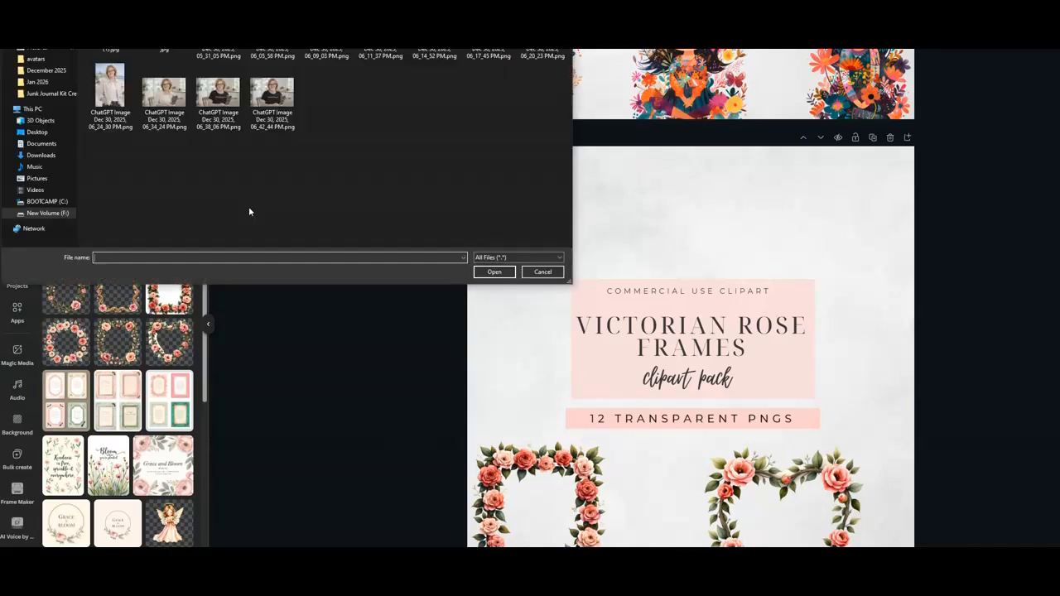
key("Escape")
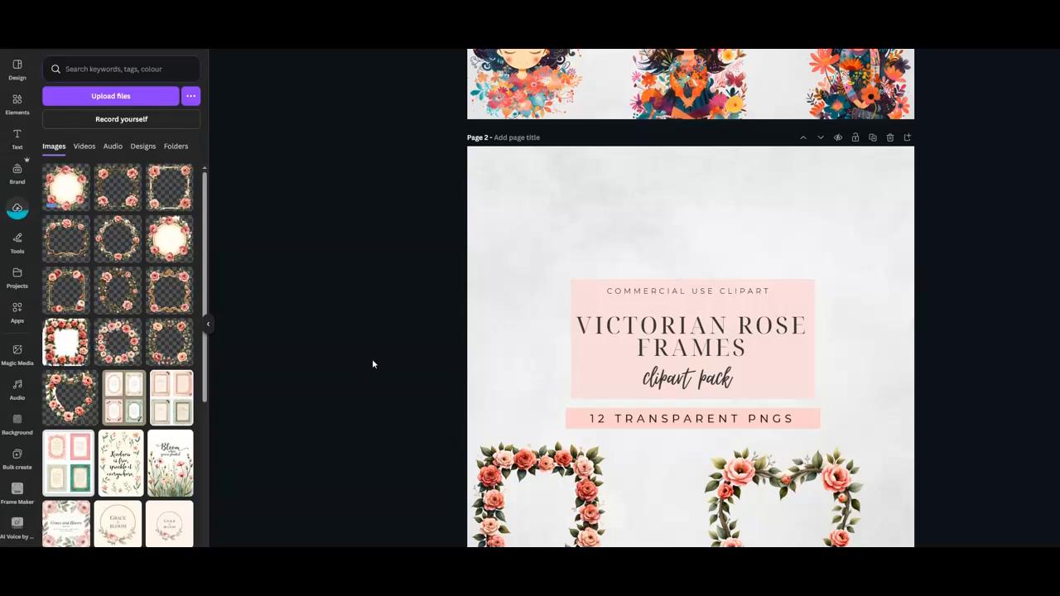
Add a square rose-and-gold frame to page 2, shrink it and place it in the top-left corner.
left_click(120, 192)
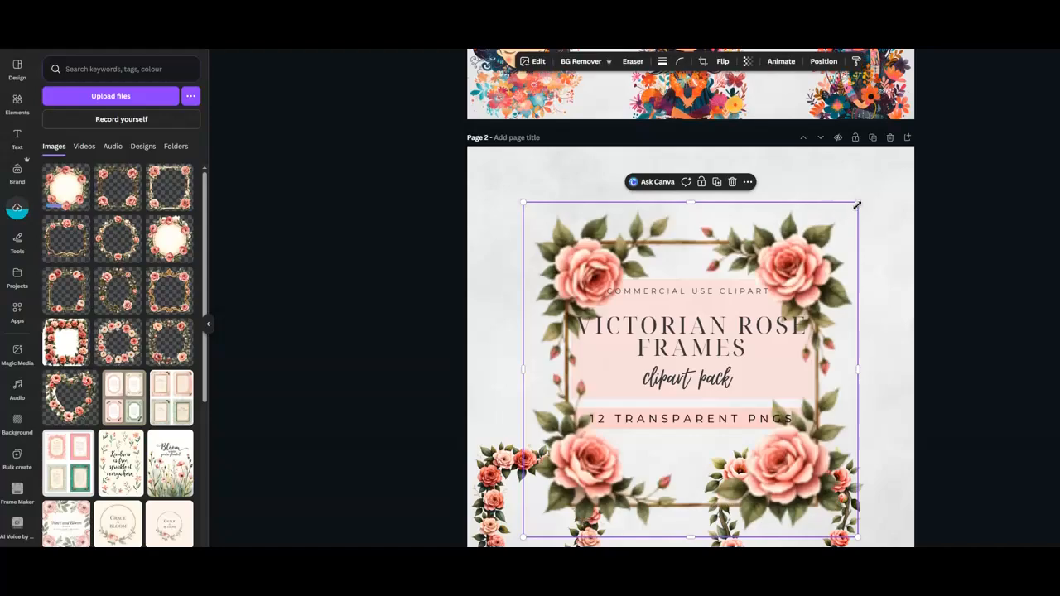
left_click_drag(853, 210, 757, 237)
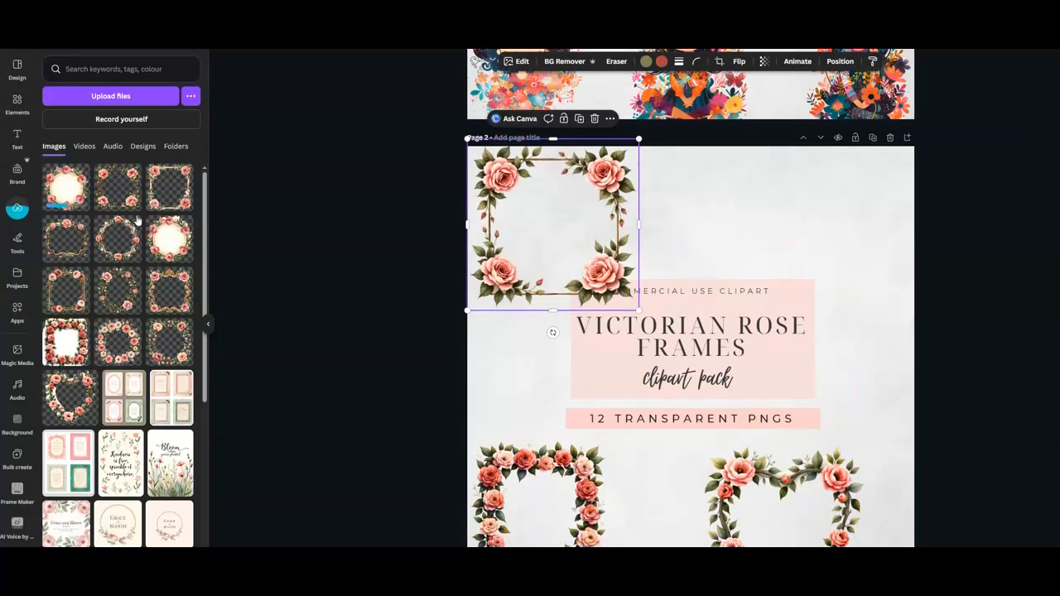
Place a second square rose frame, sized to match, in the top-right corner of page 2.
left_click(124, 192)
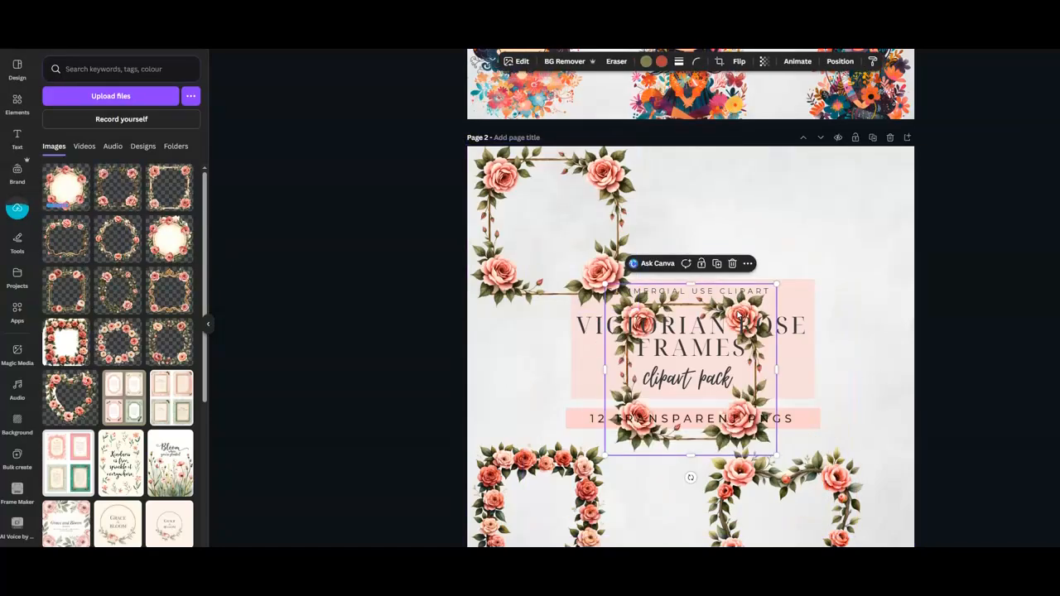
left_click_drag(745, 303, 606, 155)
left_click_drag(605, 155, 856, 164, "alt")
left_click(845, 127)
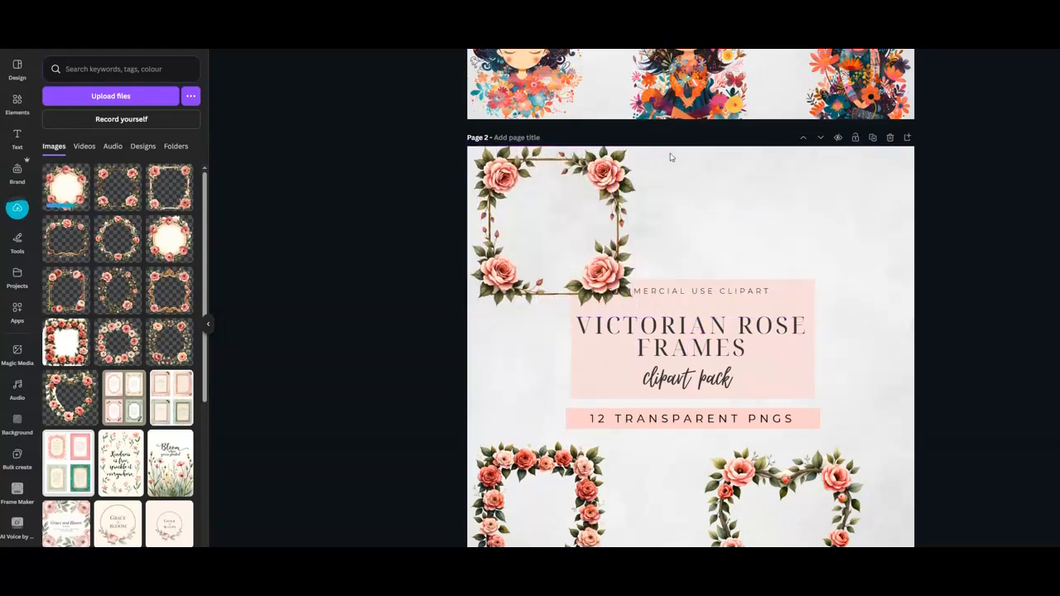
left_click(119, 187)
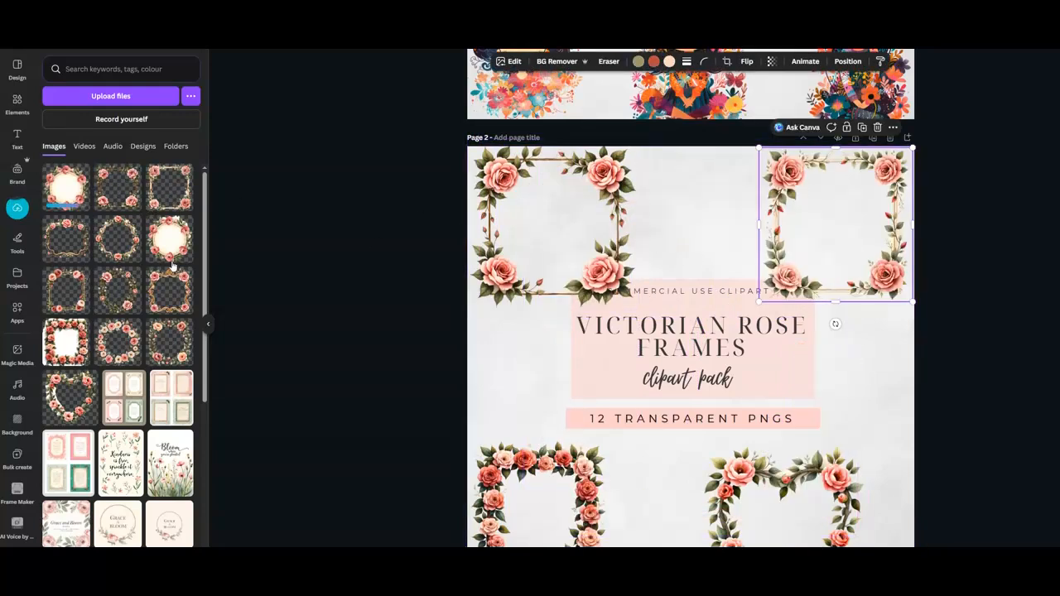
Add the round gold rose wreath, shrink it and centre it between the two top frames.
left_click(124, 245)
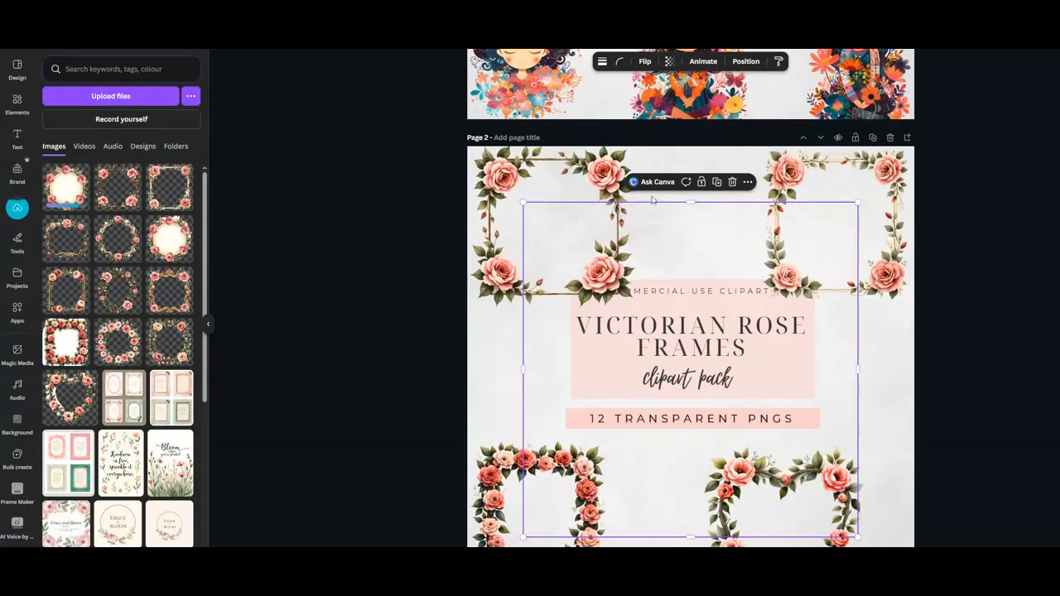
left_click_drag(858, 204, 697, 363)
left_click_drag(674, 460, 757, 204)
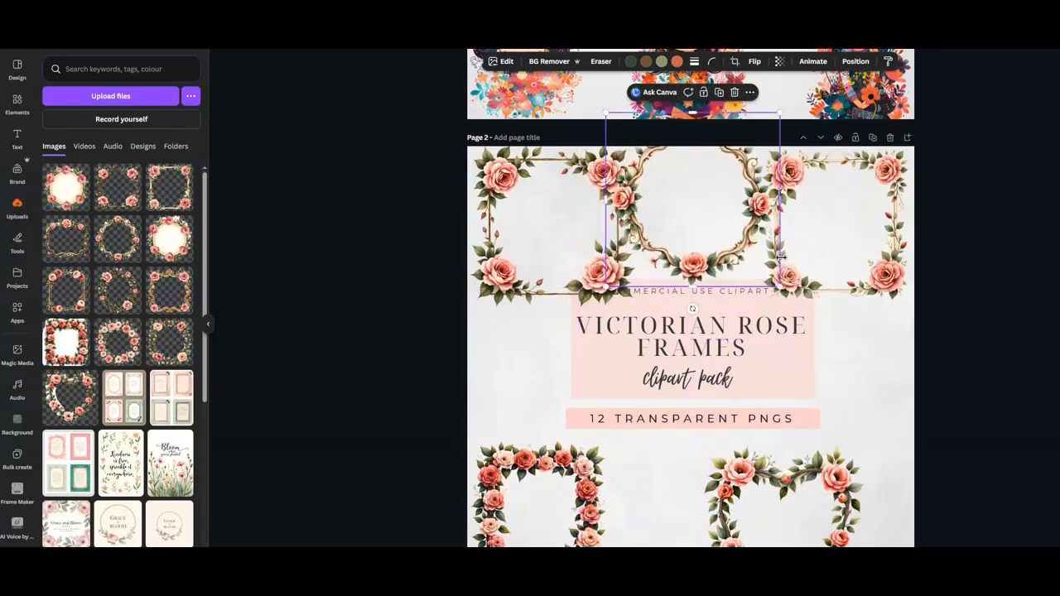
left_click_drag(778, 284, 763, 269)
mouse_move(748, 149)
left_mouse_down()
mouse_move(755, 164)
mouse_move(759, 144)
left_mouse_up()
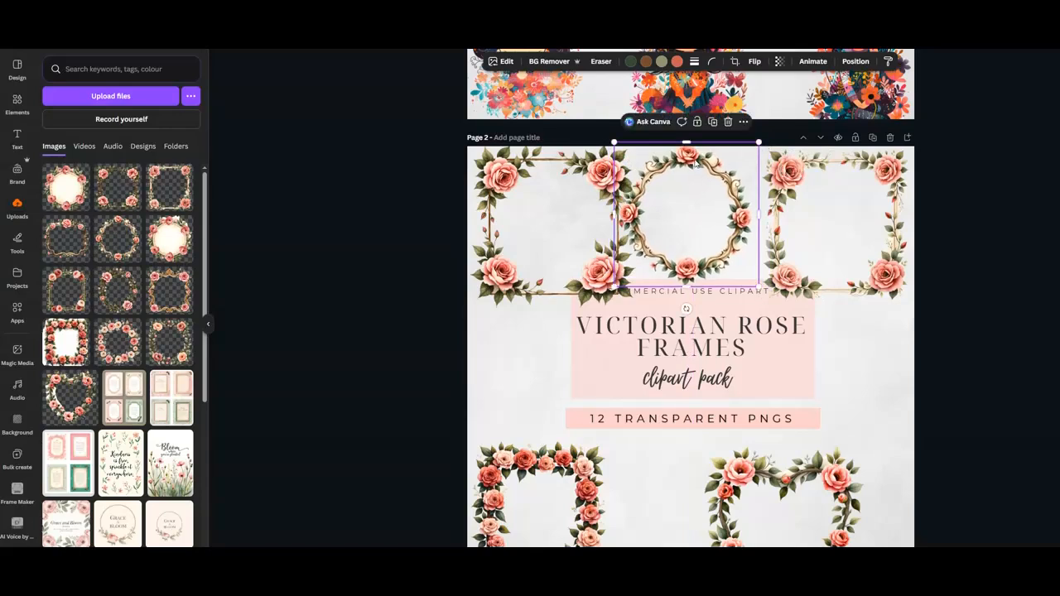
left_click_drag(687, 154, 701, 154)
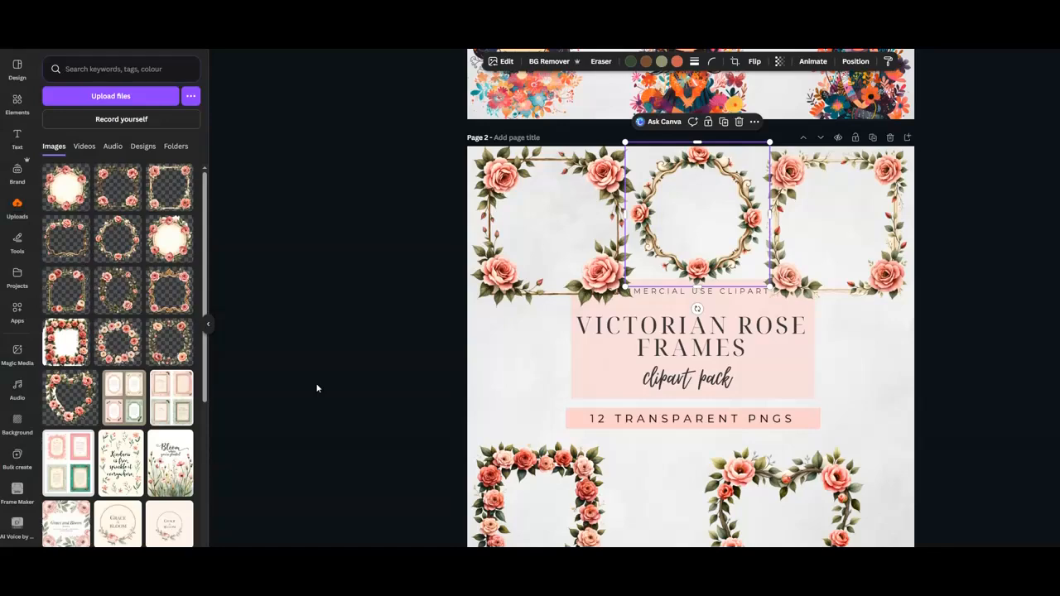
Add the scalloped gold rose frame, shrink it and place it at the left edge beside the title.
left_click(65, 247)
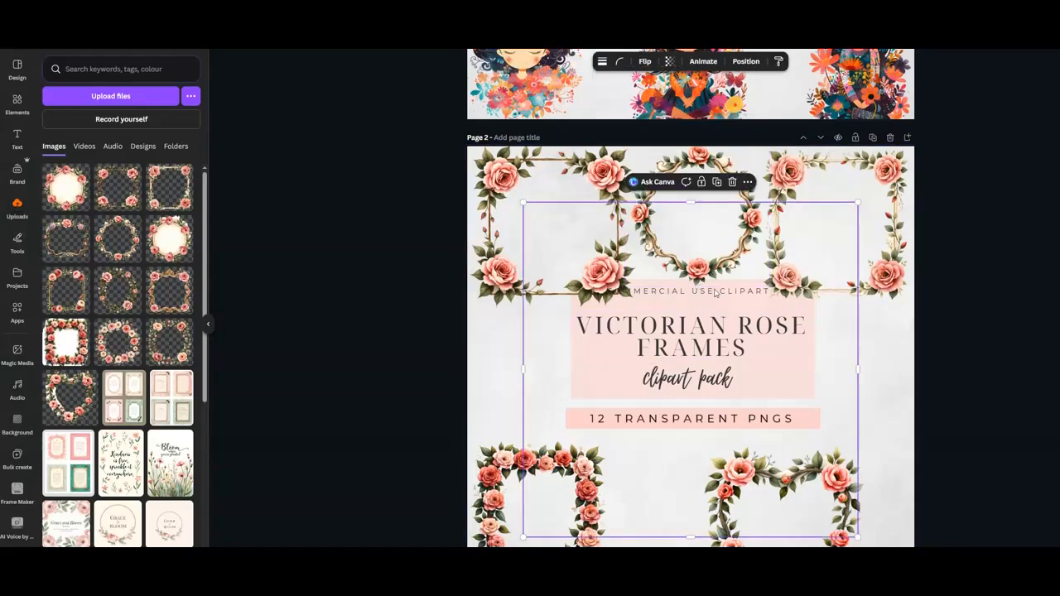
left_click_drag(856, 203, 665, 442)
left_click_drag(585, 474, 519, 366)
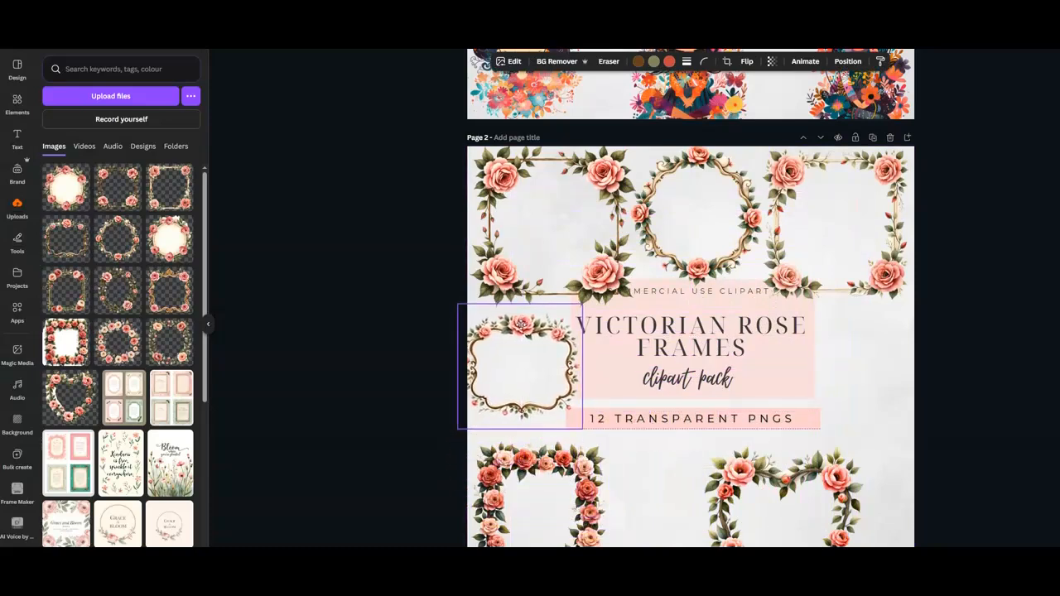
left_click_drag(522, 328, 523, 328)
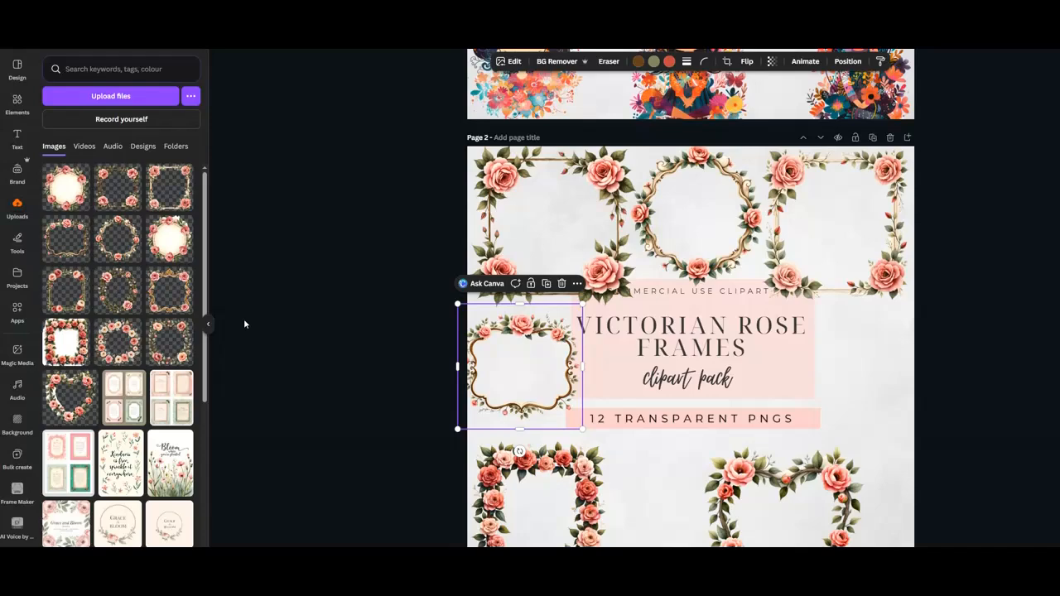
Add another square rose frame, shrink it and place it at the right edge beside the title.
left_click(73, 302)
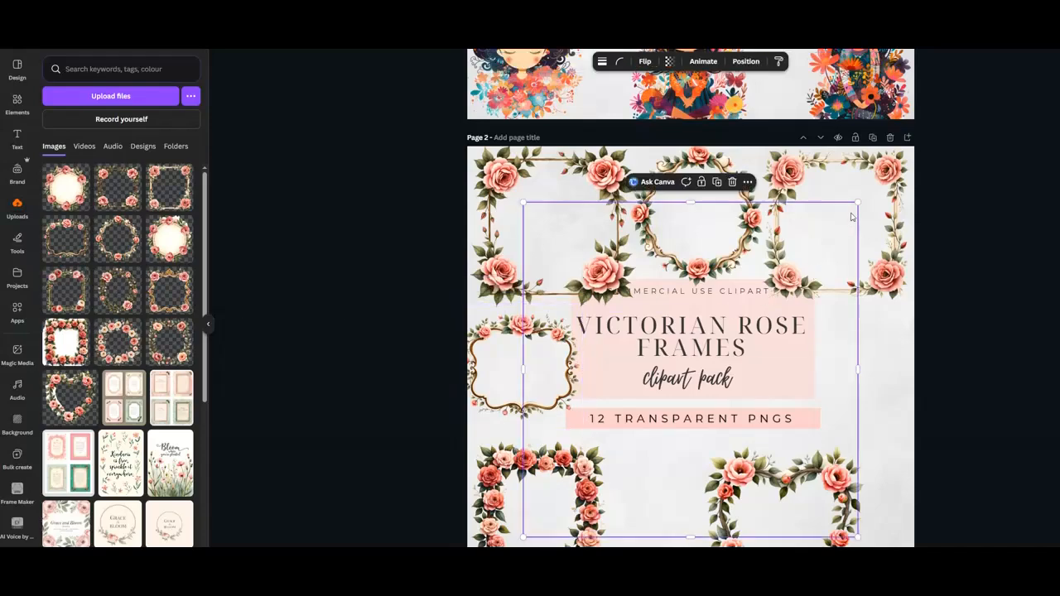
left_click_drag(854, 203, 650, 428)
left_click_drag(634, 477, 868, 381)
left_click_drag(921, 420, 956, 454)
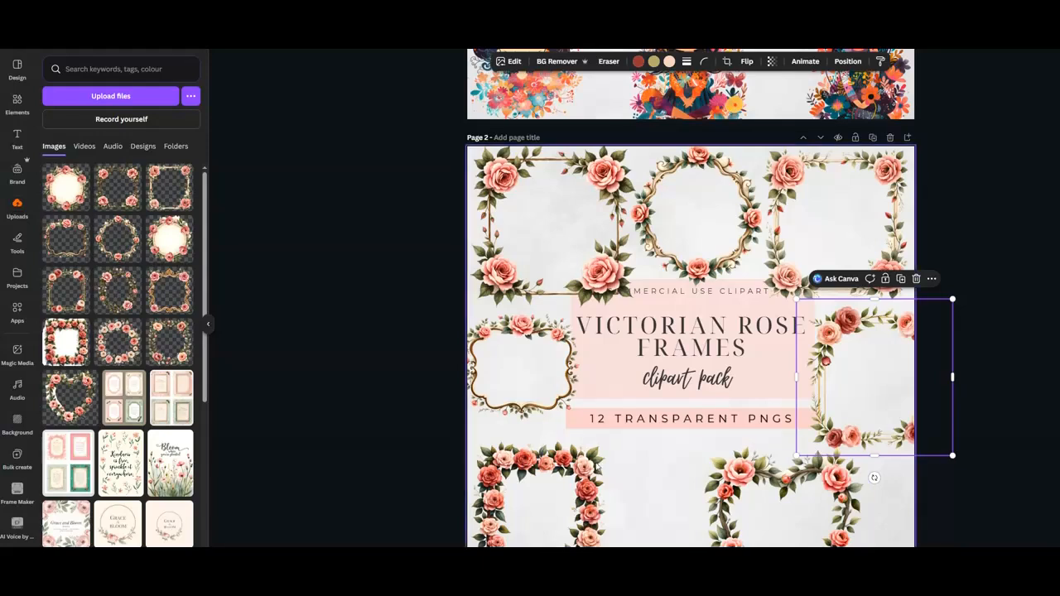
Move the heart rose frame to the bottom-right corner of the page.
left_click(780, 472)
left_click_drag(780, 472, 828, 470)
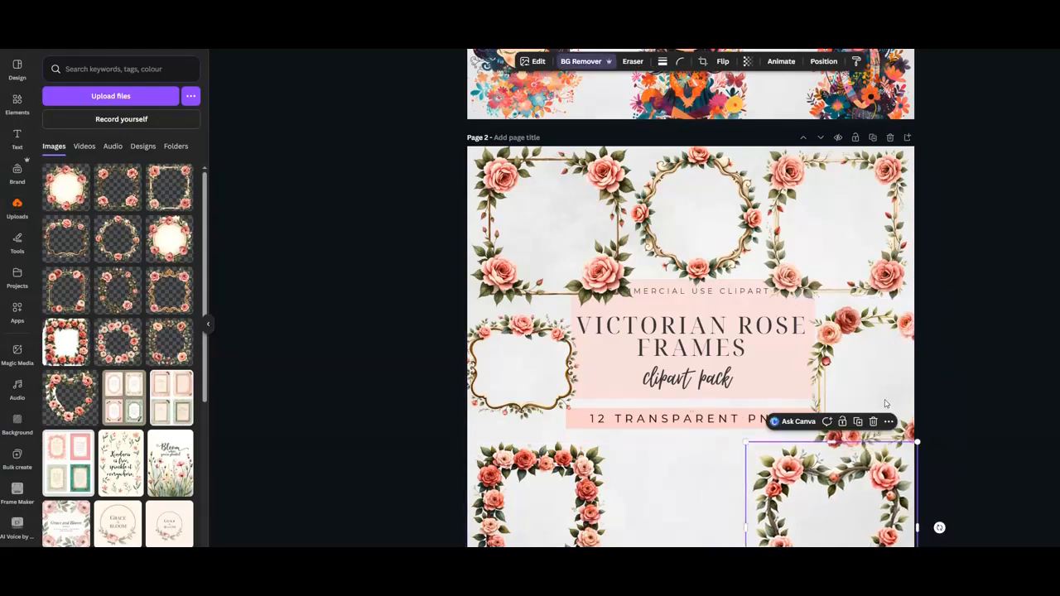
scroll(948, 344, "down", 1)
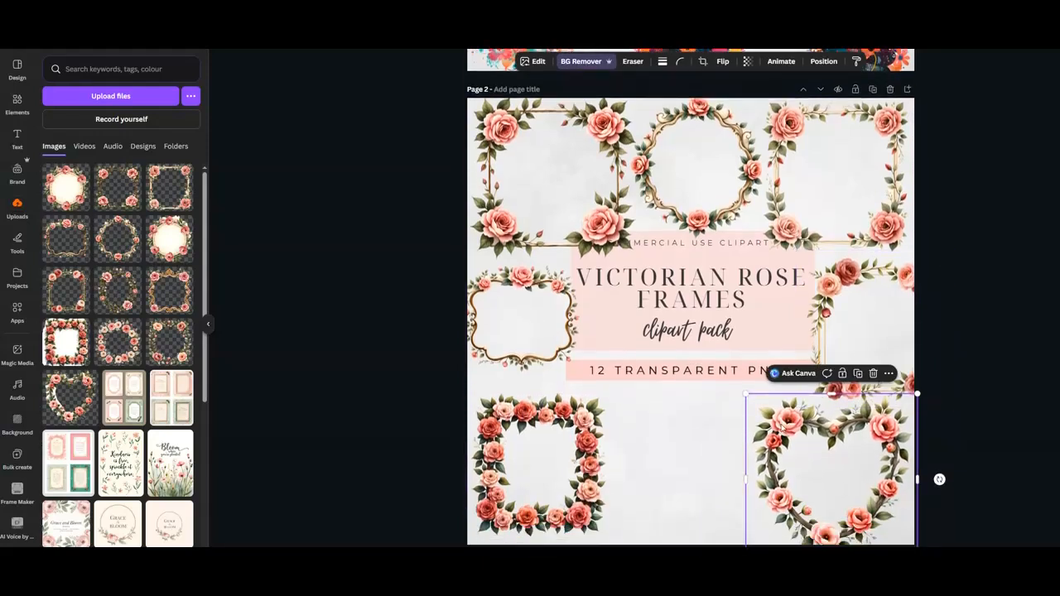
Add the vine rose wreath, shrink it and place it at the bottom centre between the square and heart frames.
left_click(117, 293)
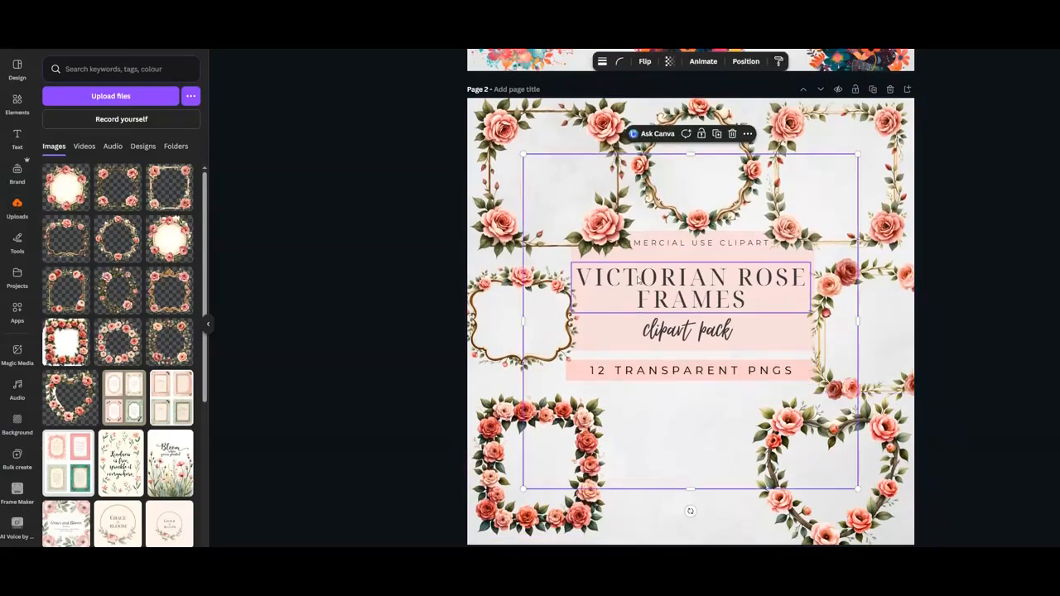
left_click_drag(855, 162, 714, 298)
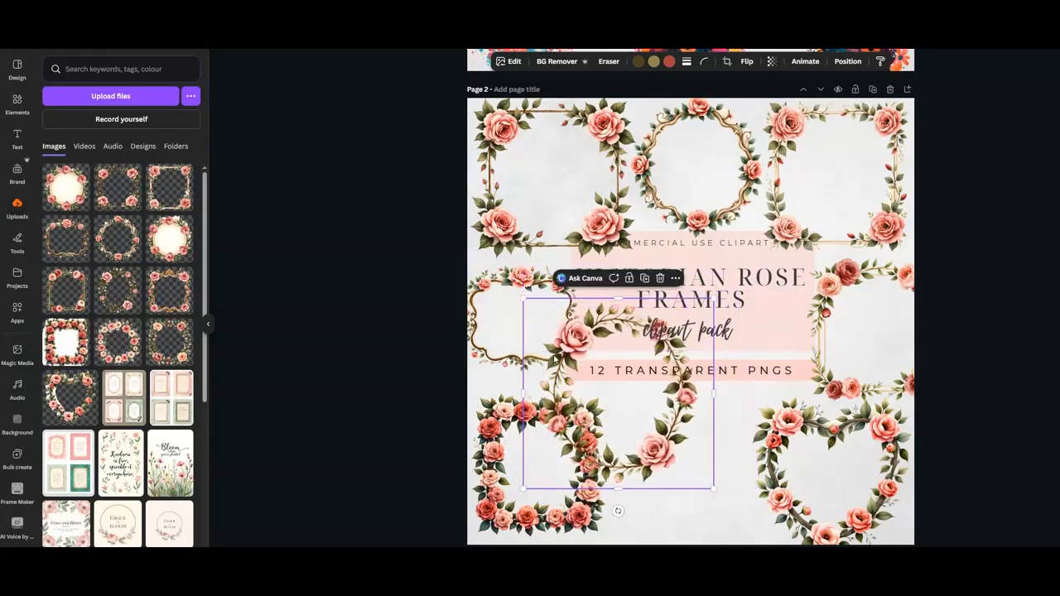
left_click_drag(557, 373, 614, 444)
Enlarge and reposition the scalloped gold frame along the left edge.
left_click_drag(504, 319, 508, 315)
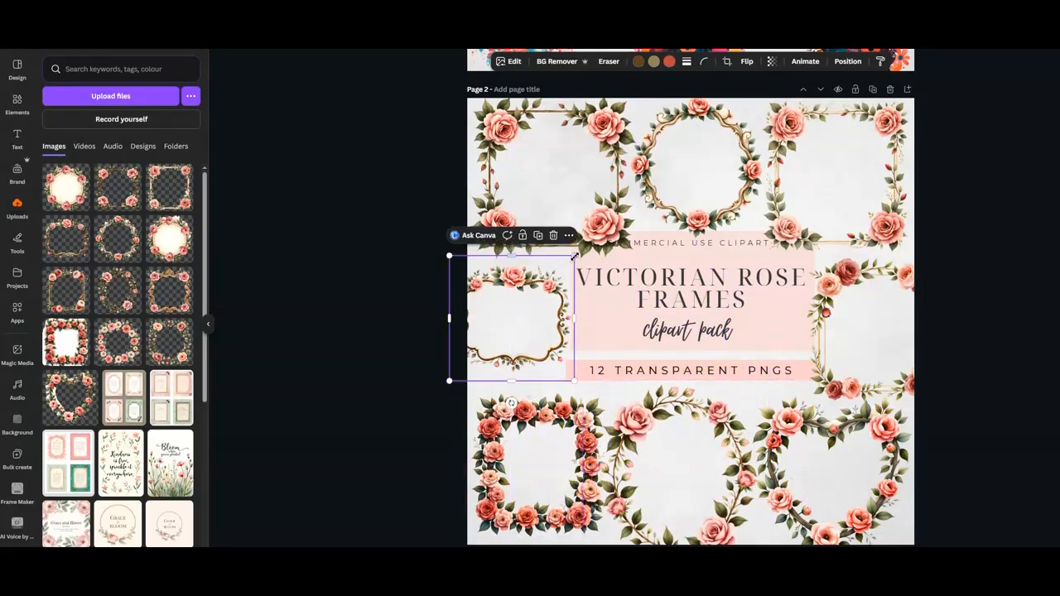
left_click_drag(573, 256, 581, 248)
left_click_drag(519, 274, 514, 271)
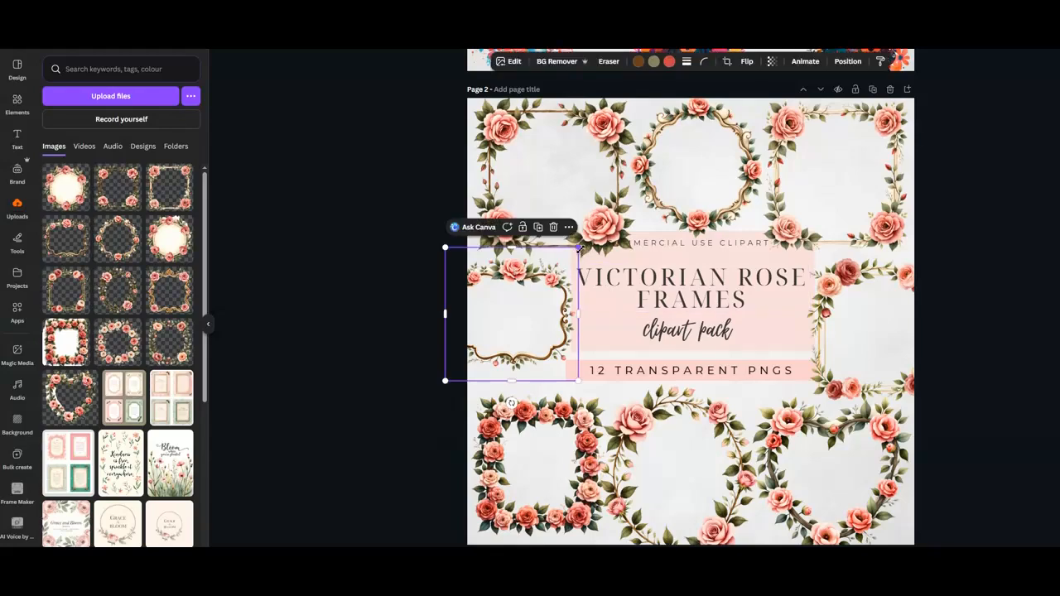
left_click_drag(579, 247, 588, 239)
left_click_drag(514, 267, 508, 271)
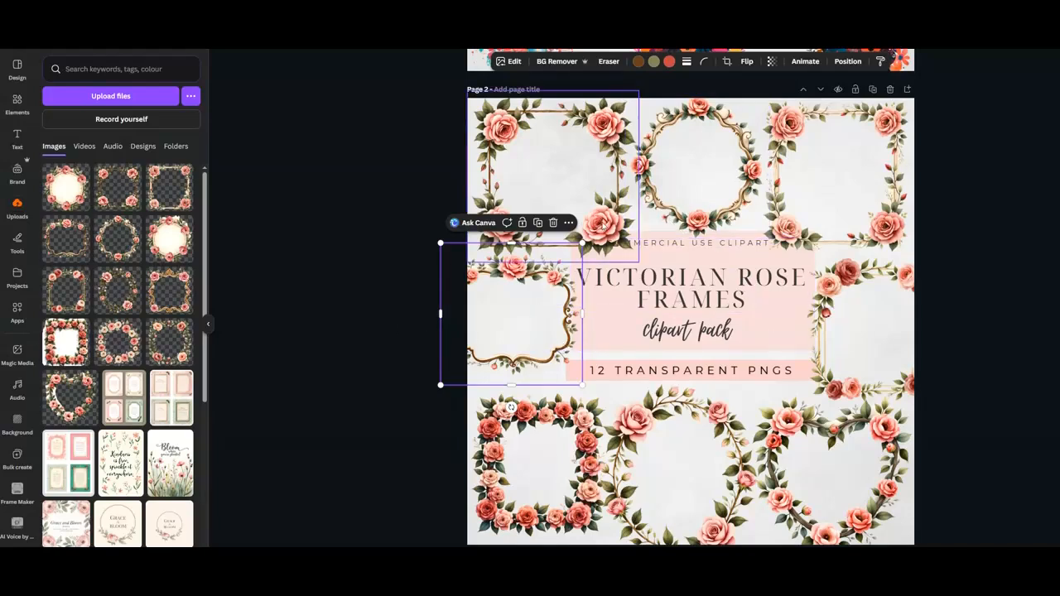
Duplicate the top-left square frame, crop the copy to one large rose corner and place it at the right edge.
left_click(603, 226)
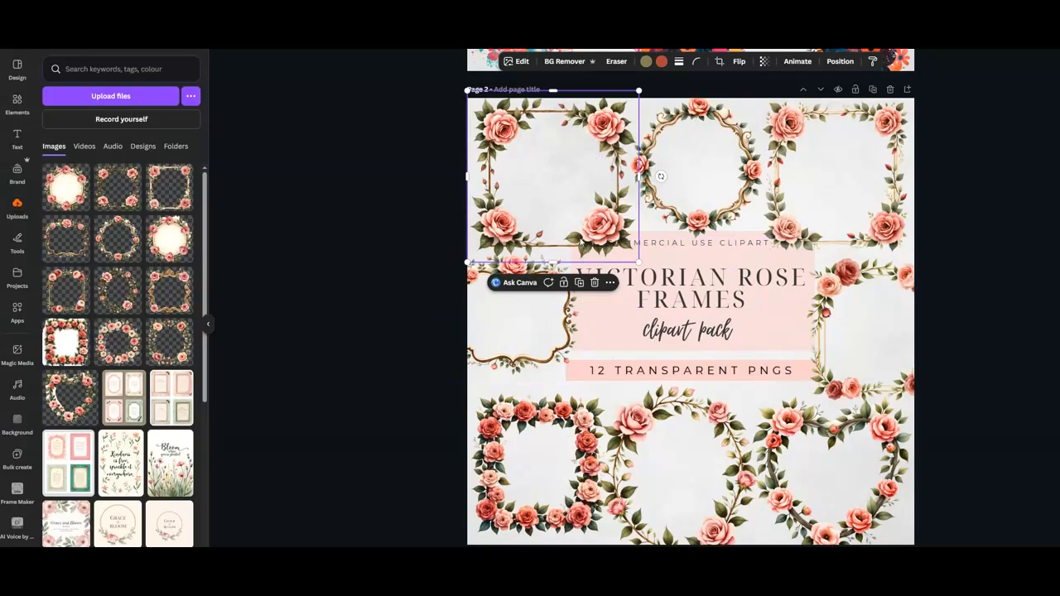
left_click(579, 283)
left_click_drag(613, 233, 760, 339)
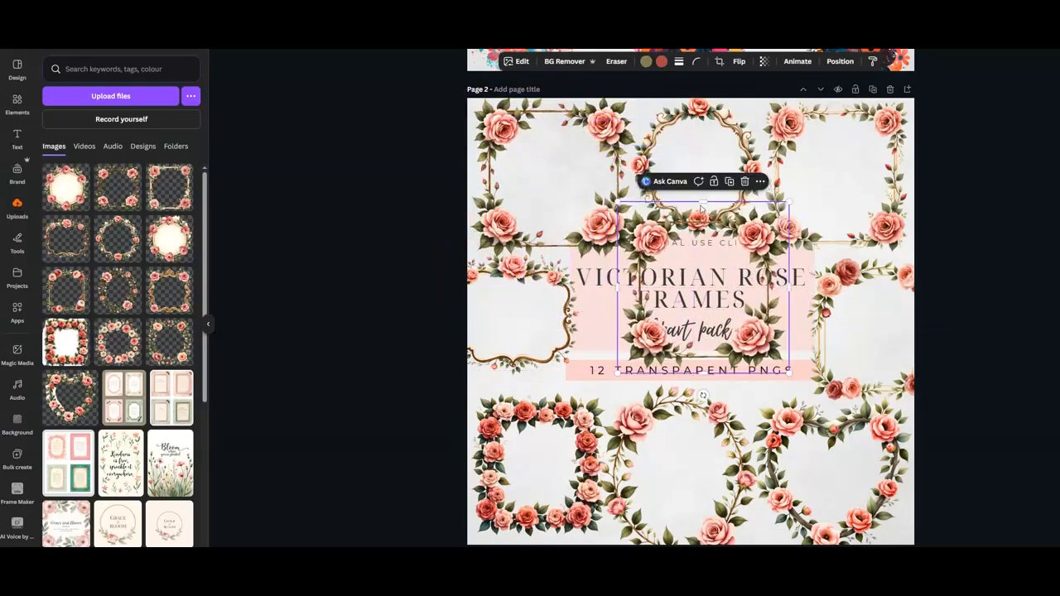
left_click_drag(702, 213, 701, 291)
left_click_drag(619, 331, 704, 338)
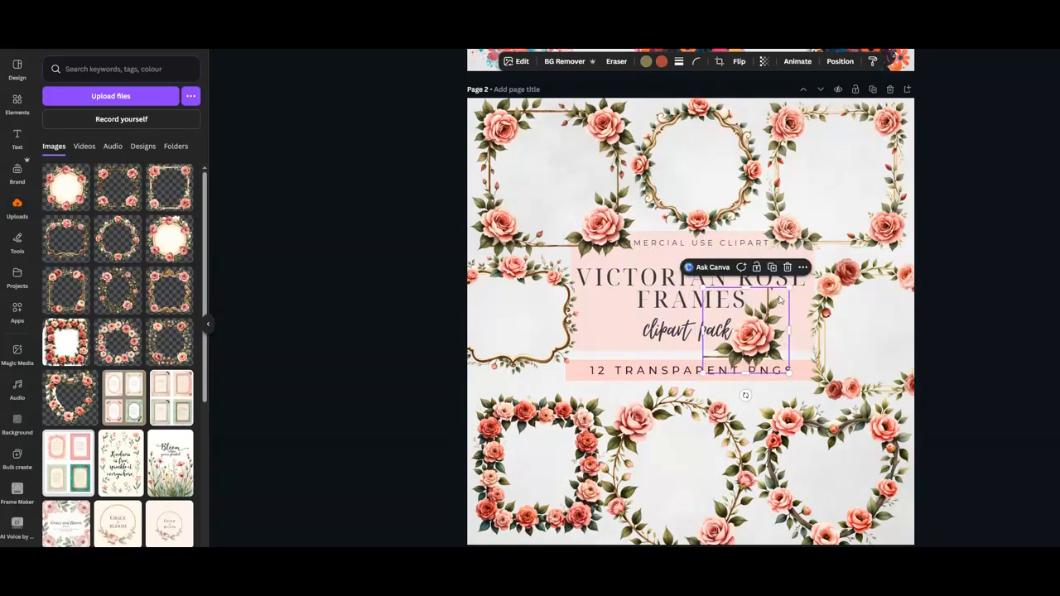
left_click_drag(788, 290, 847, 354)
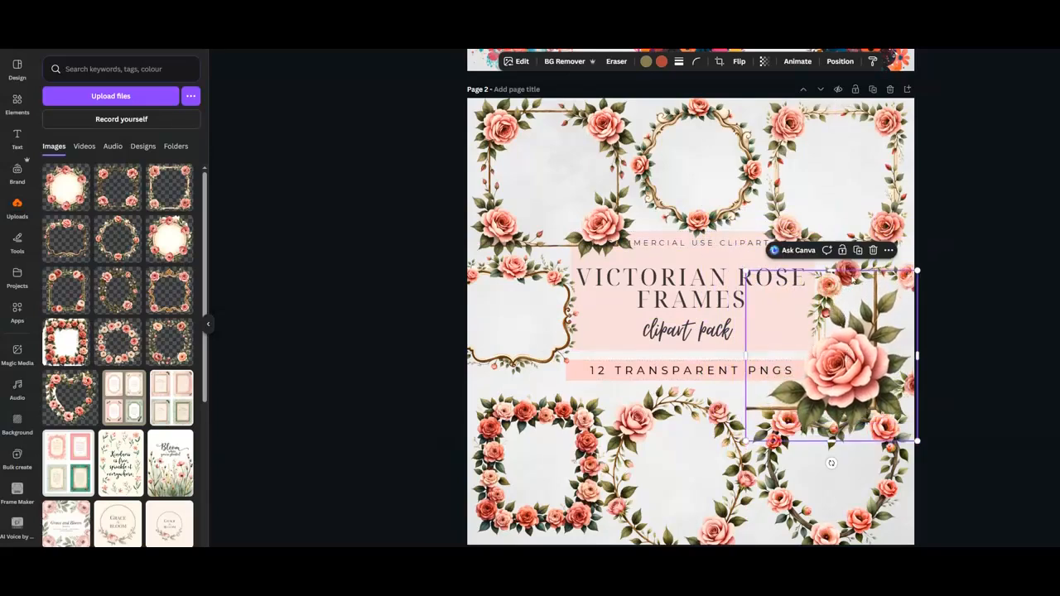
Duplicate the right-edge rose corner, flip the copy horizontally and place it along the left edge.
left_click(858, 250)
left_click_drag(856, 354, 571, 354)
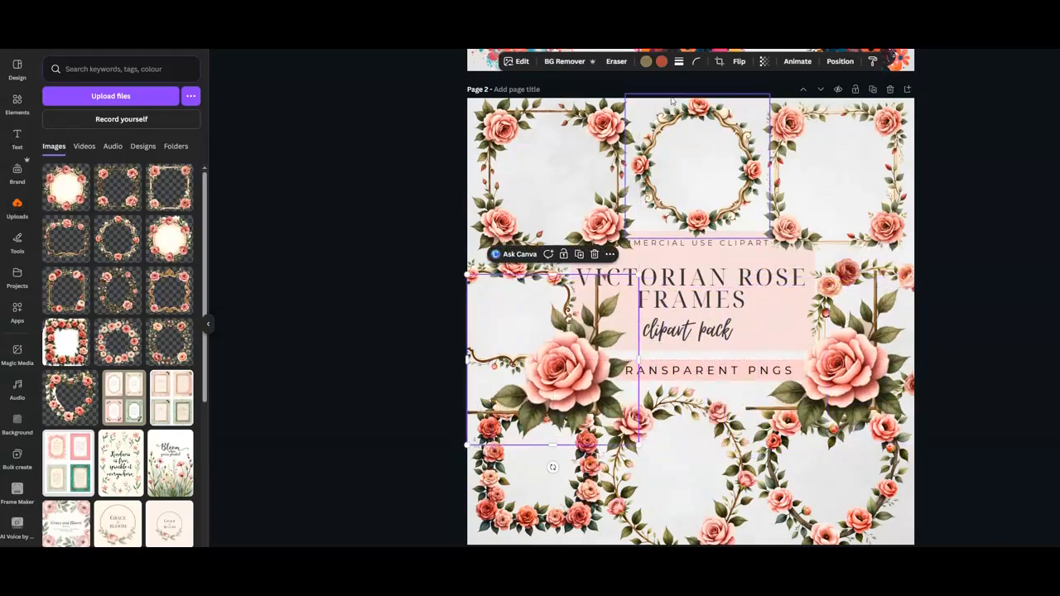
left_click(739, 62)
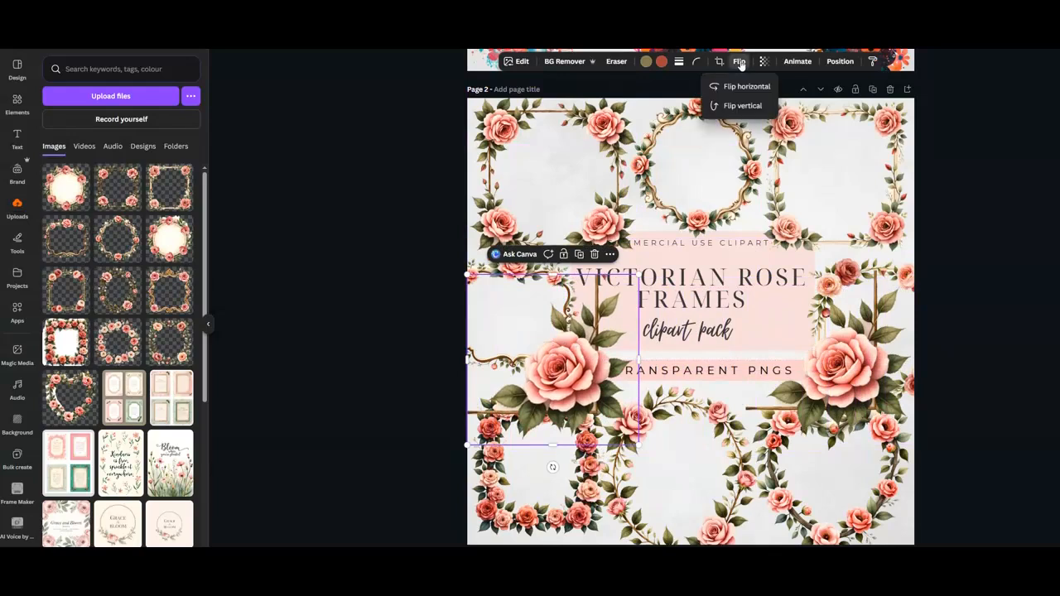
left_click(745, 86)
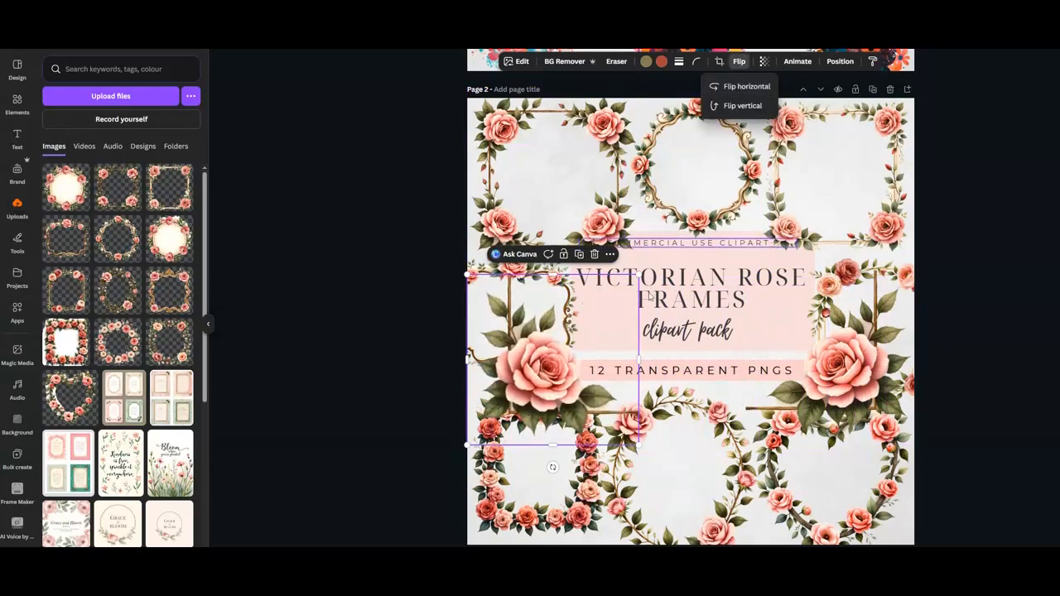
left_click_drag(544, 391, 524, 375)
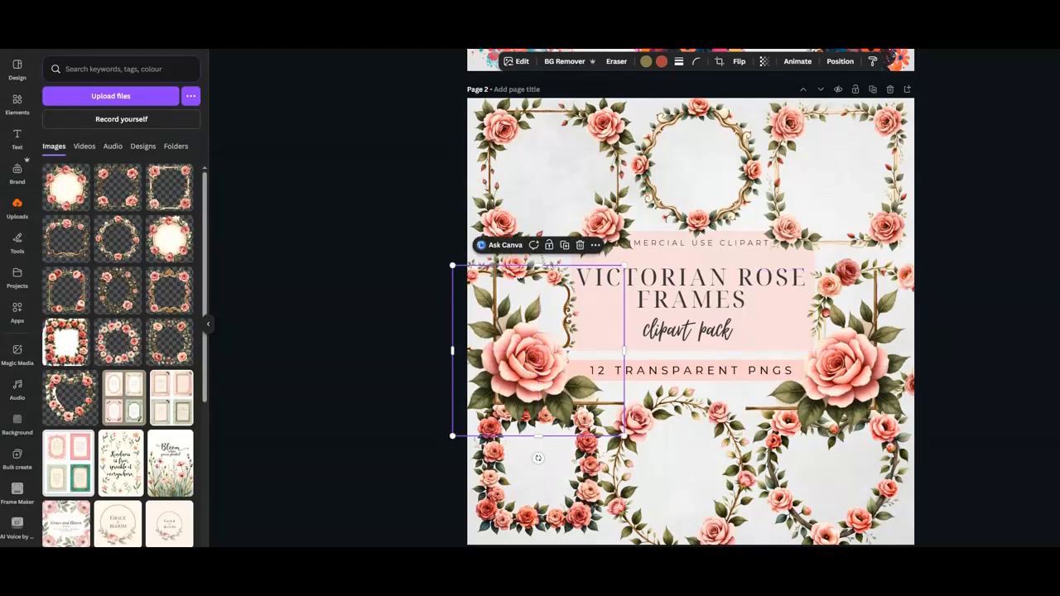
left_click(1043, 229)
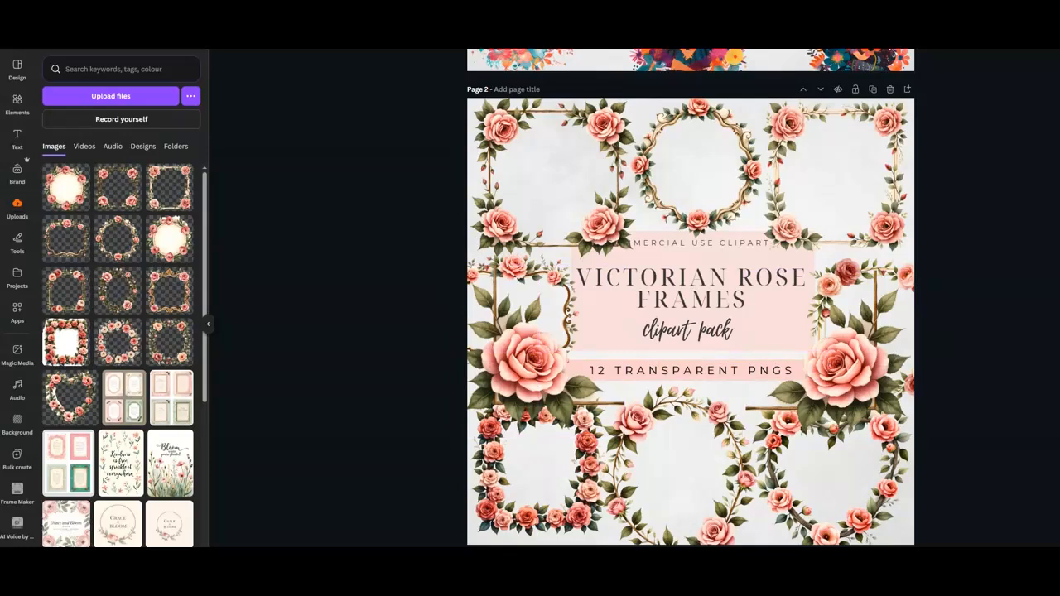
Nudge the bottom vine wreath slightly, duplicate the page, and delete all the rose frames from the new page 3.
left_click_drag(692, 409, 690, 401)
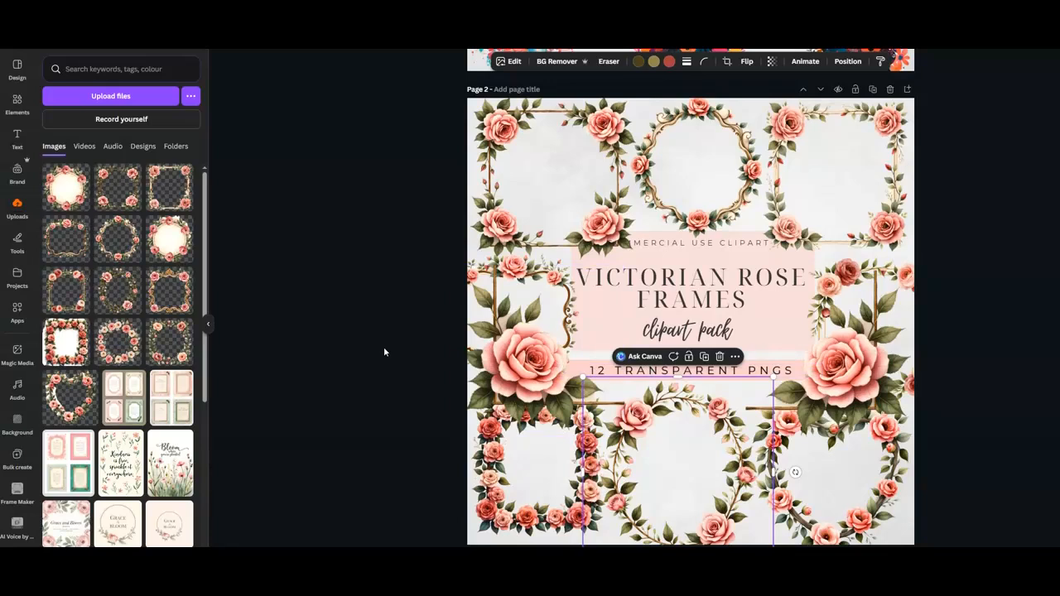
left_click(873, 89)
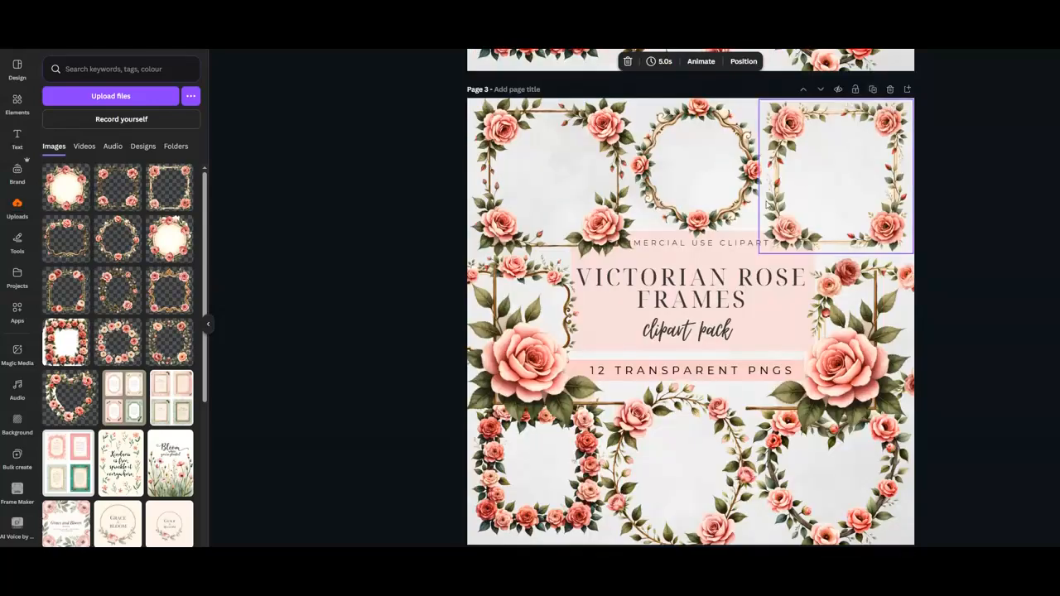
left_click(609, 147)
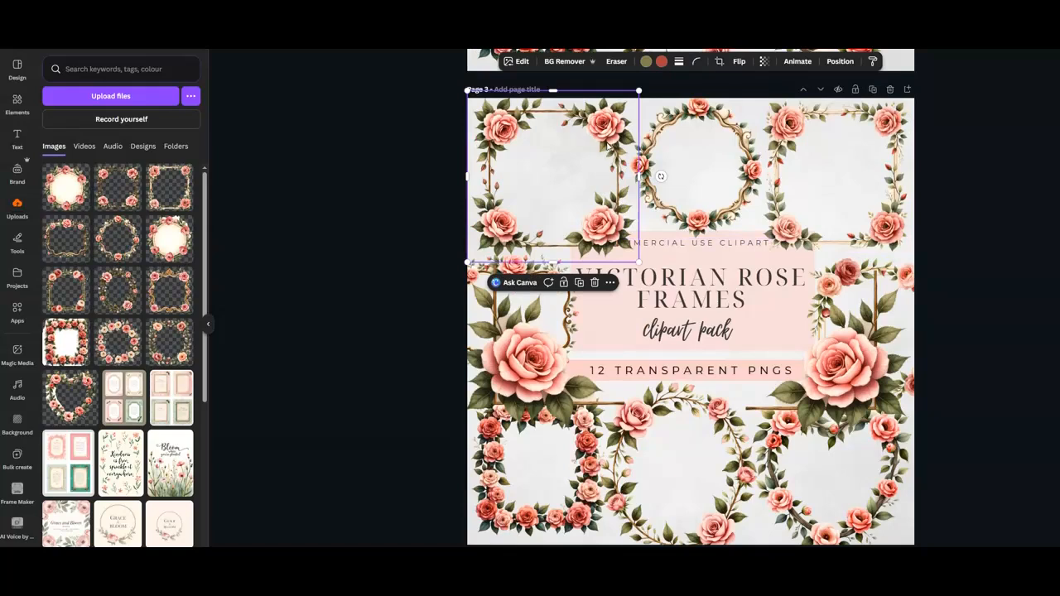
left_click(596, 283)
left_click(726, 185)
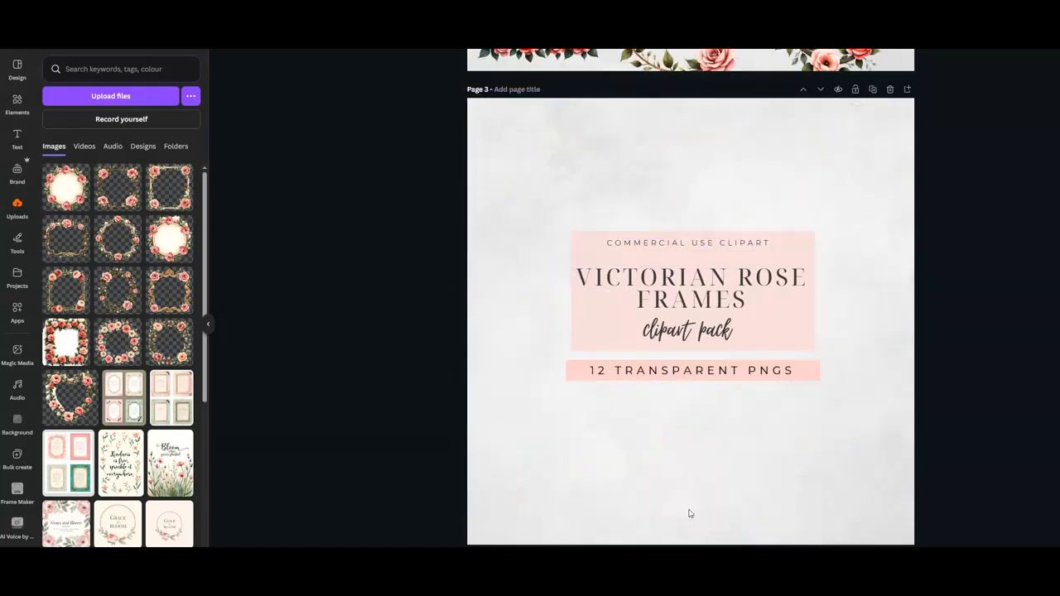
Move the title's pink background and text lines to the top of page 3 and group them.
left_click_drag(736, 262, 736, 136)
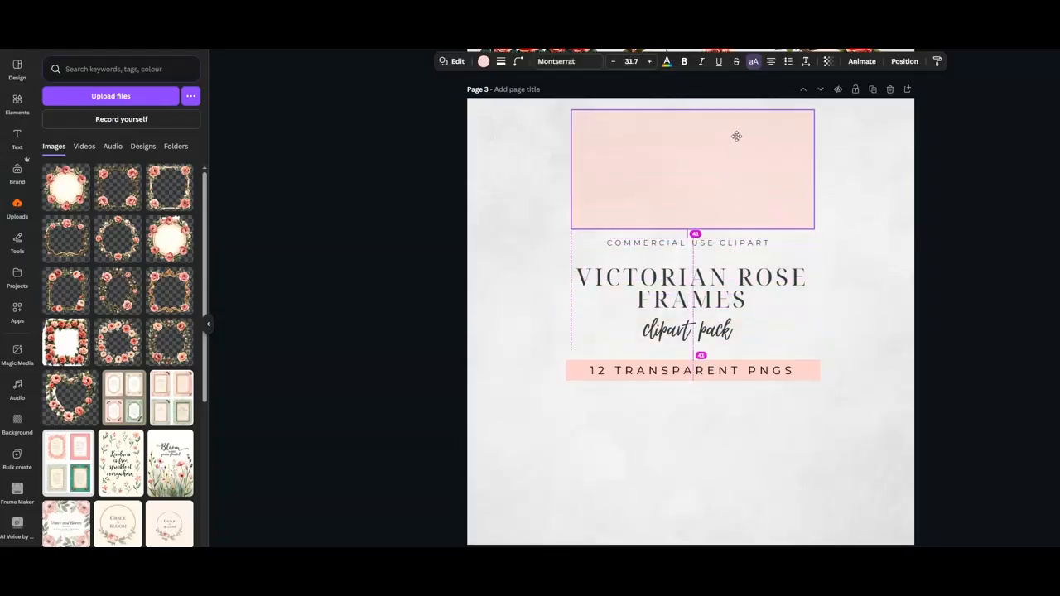
left_click_drag(721, 244, 720, 240)
left_click_drag(721, 240, 724, 125)
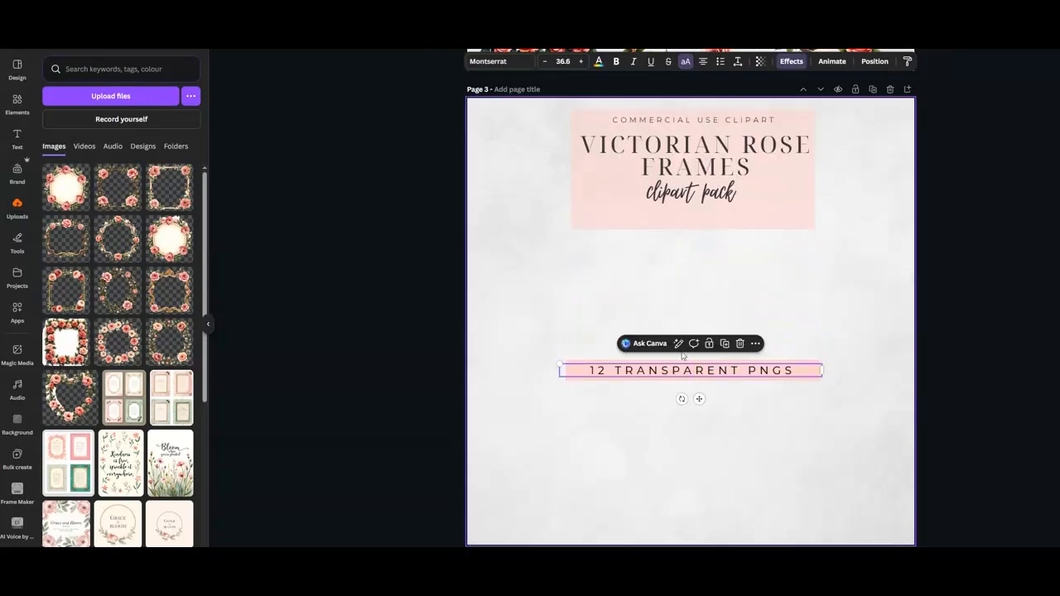
left_click(703, 203)
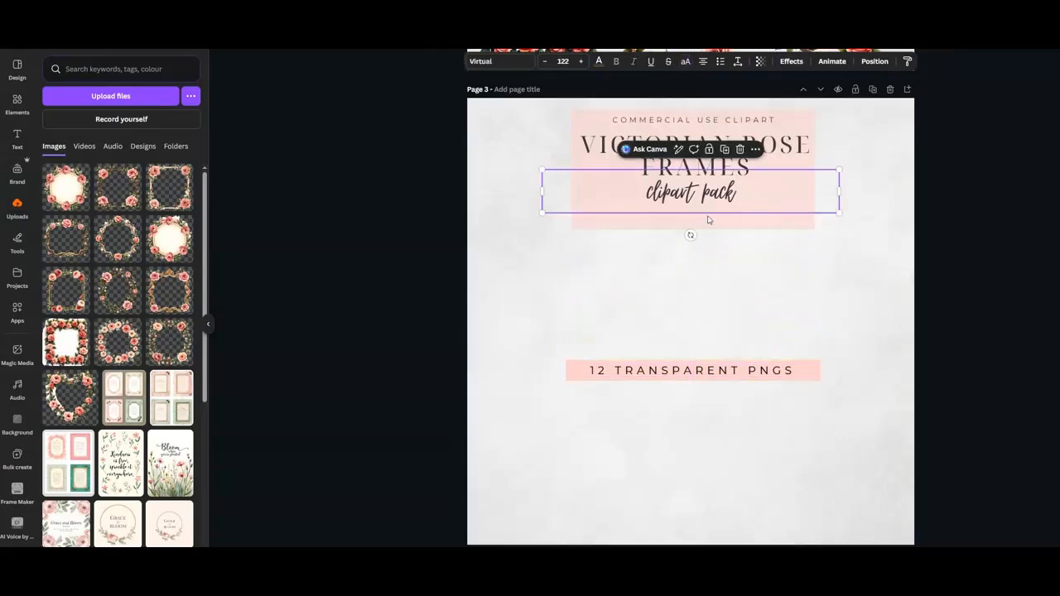
left_click(695, 257)
left_click_drag(548, 106, 843, 260)
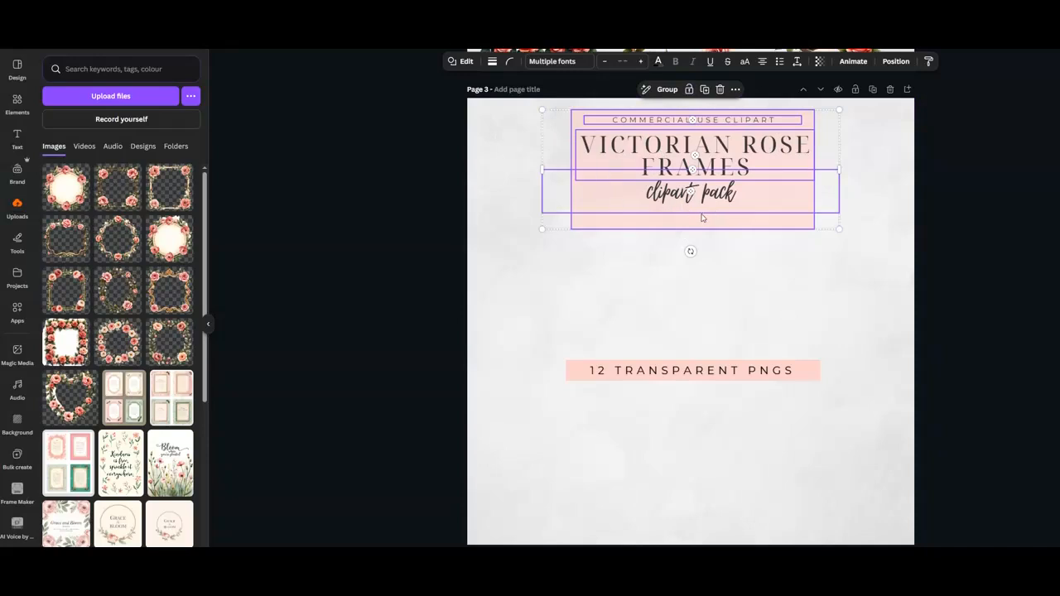
left_click(668, 91)
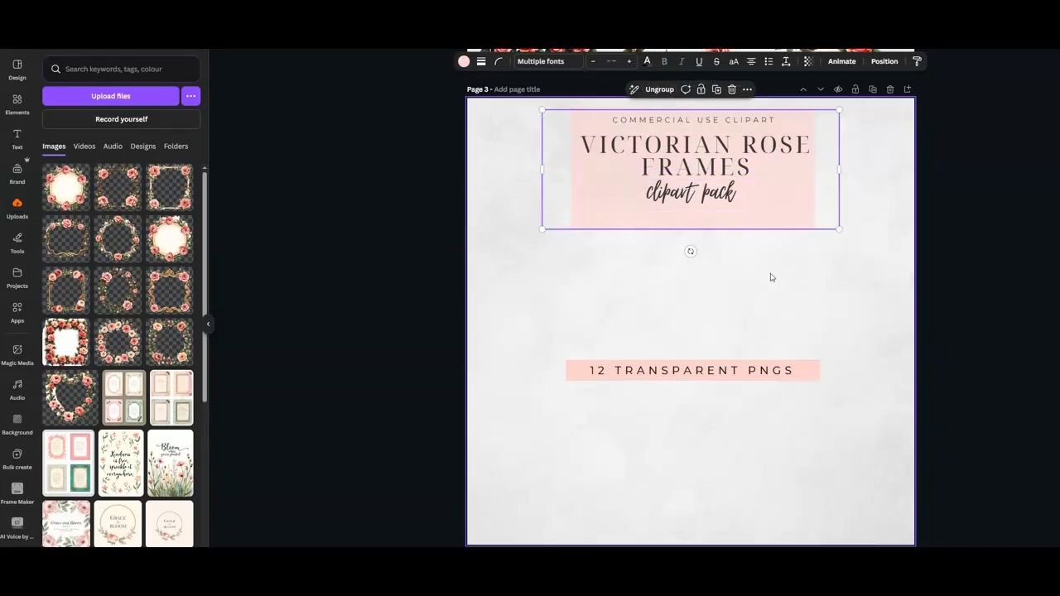
Shrink the grouped title block and centre it near the top of the page.
mouse_move(760, 202)
left_mouse_down()
mouse_move(735, 234)
mouse_move(785, 176)
mouse_move(802, 229)
mouse_move(765, 229)
mouse_move(765, 190)
left_mouse_up()
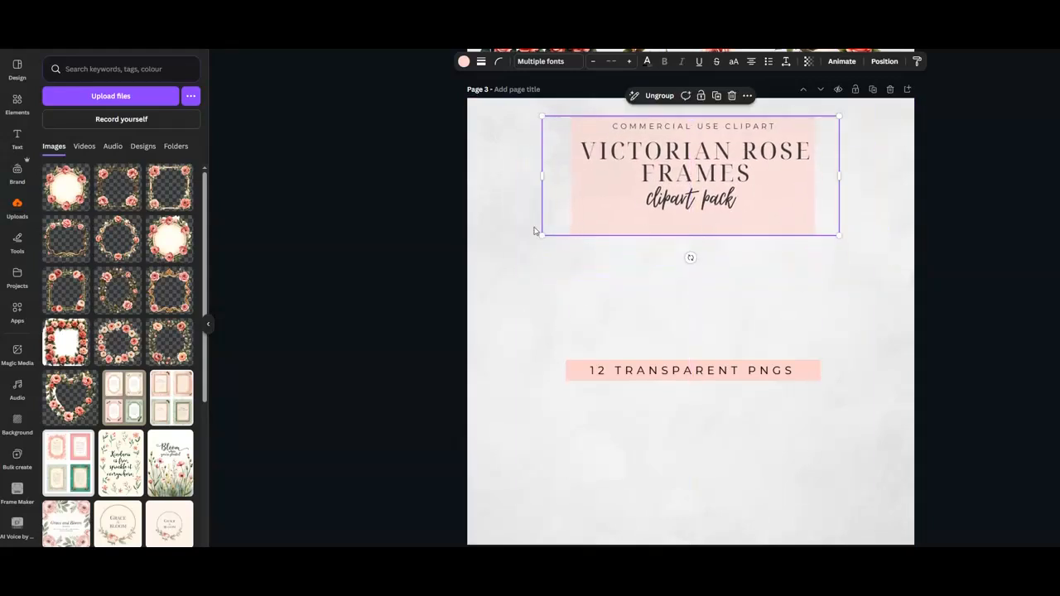
left_click_drag(543, 234, 629, 183)
left_click_drag(791, 171, 738, 158)
Move the 12 TRANSPARENT PNGS text and its pink bar under the title, group them, shrink and centre the banner.
left_click_drag(698, 372, 693, 200)
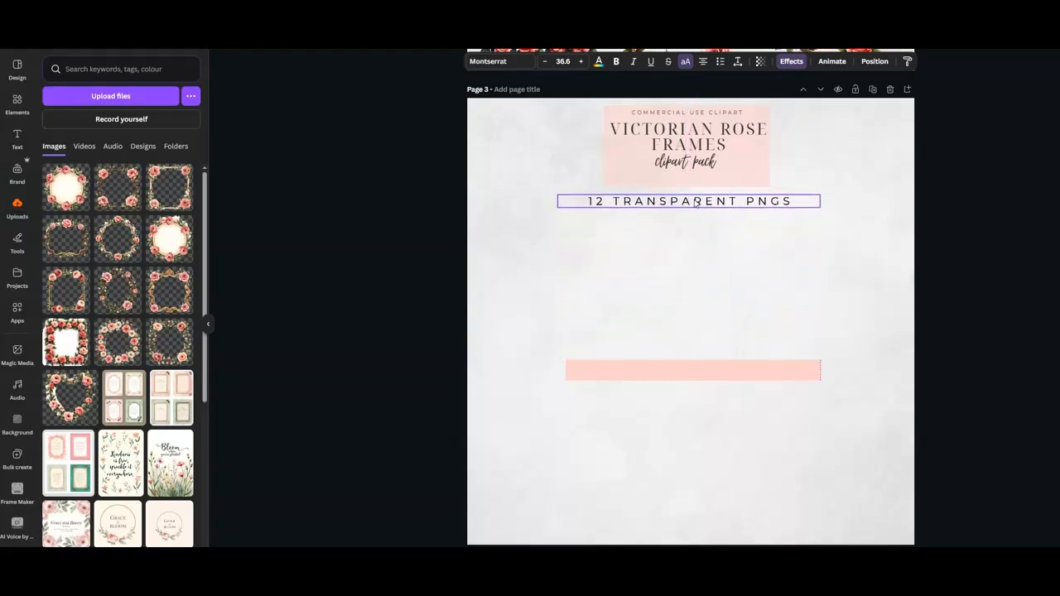
left_click_drag(679, 371, 674, 202)
left_click_drag(548, 217, 820, 195)
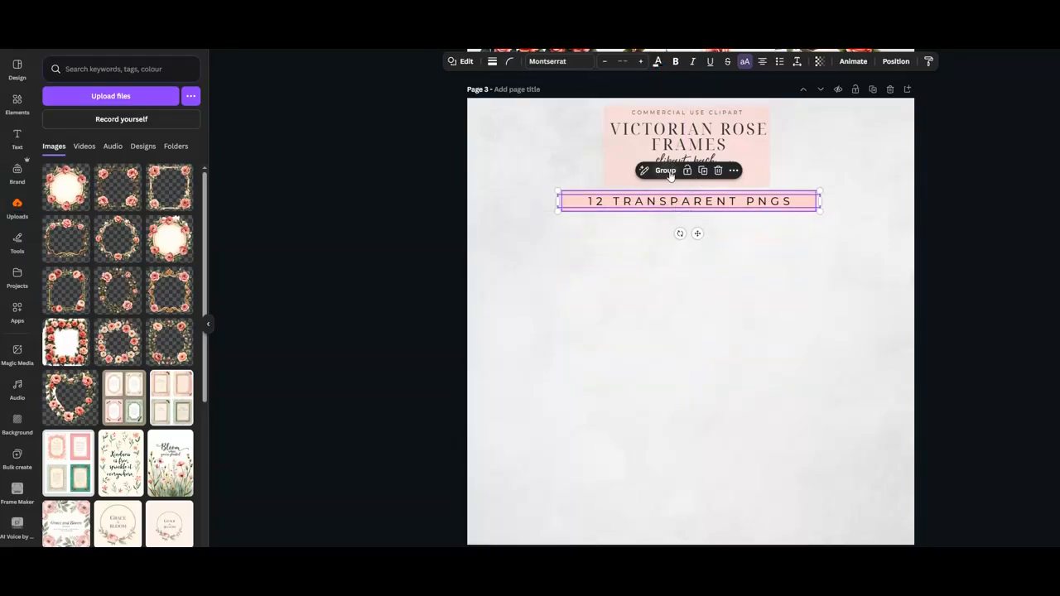
left_click(664, 169)
left_click_drag(822, 190, 739, 198)
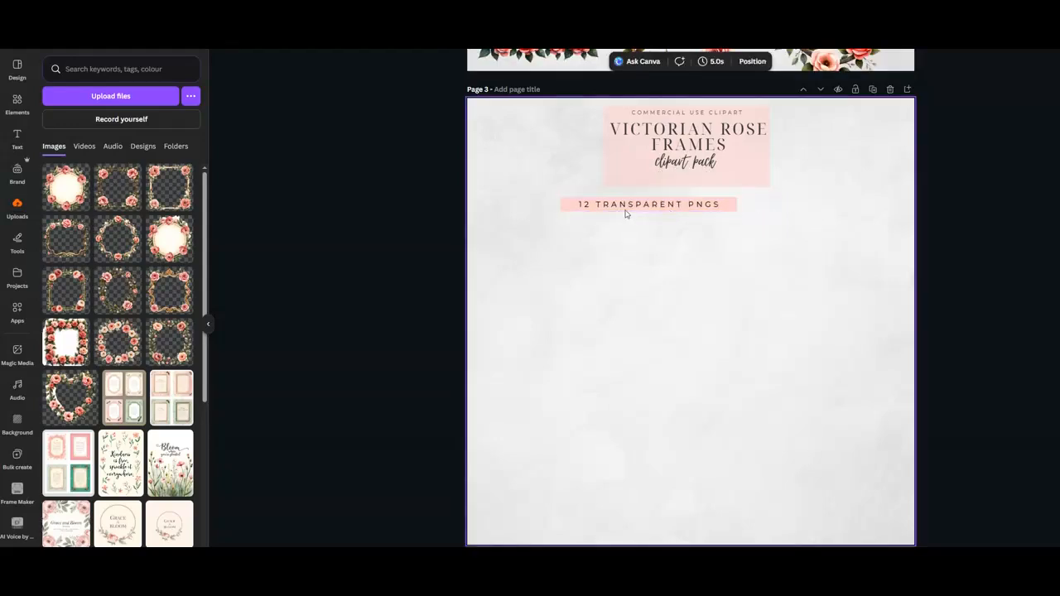
left_click_drag(634, 204, 667, 200)
left_click(820, 207)
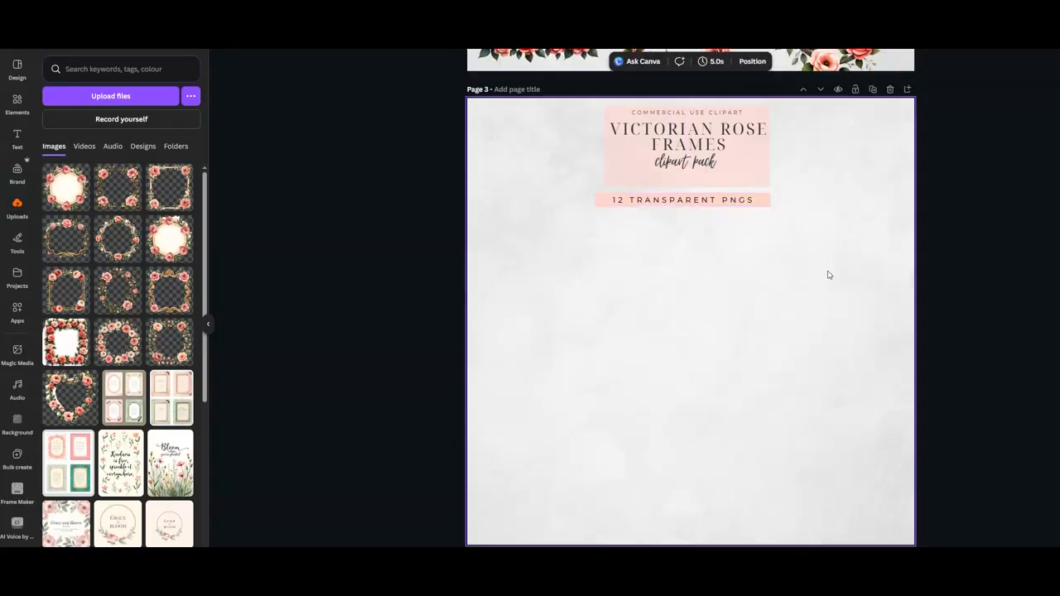
Add the gold scroll rose frame to page 3 and place it centred below the banner.
scroll(828, 275, "up", 5)
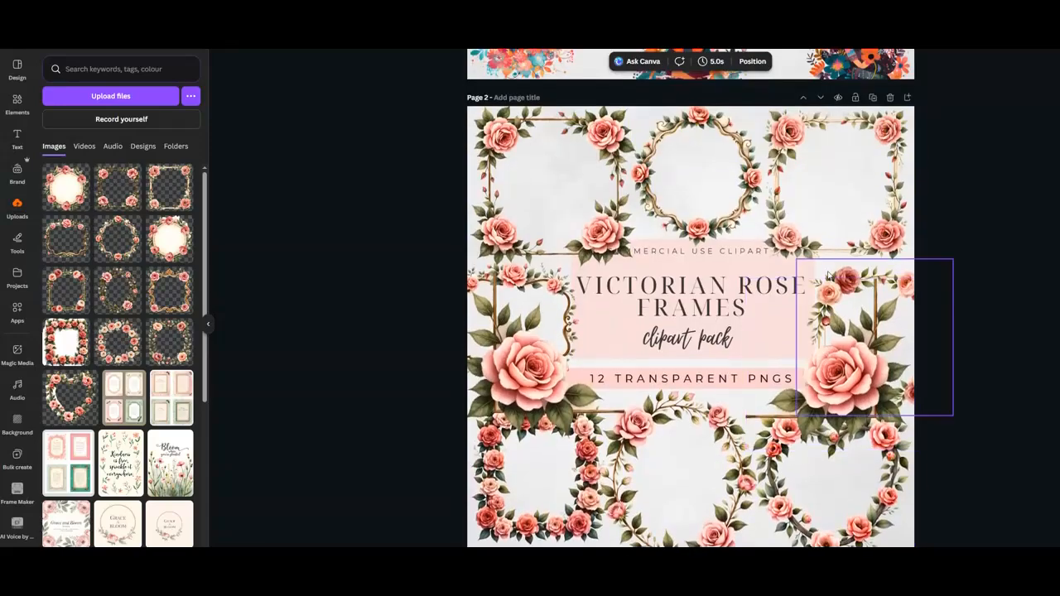
scroll(828, 275, "down", 5)
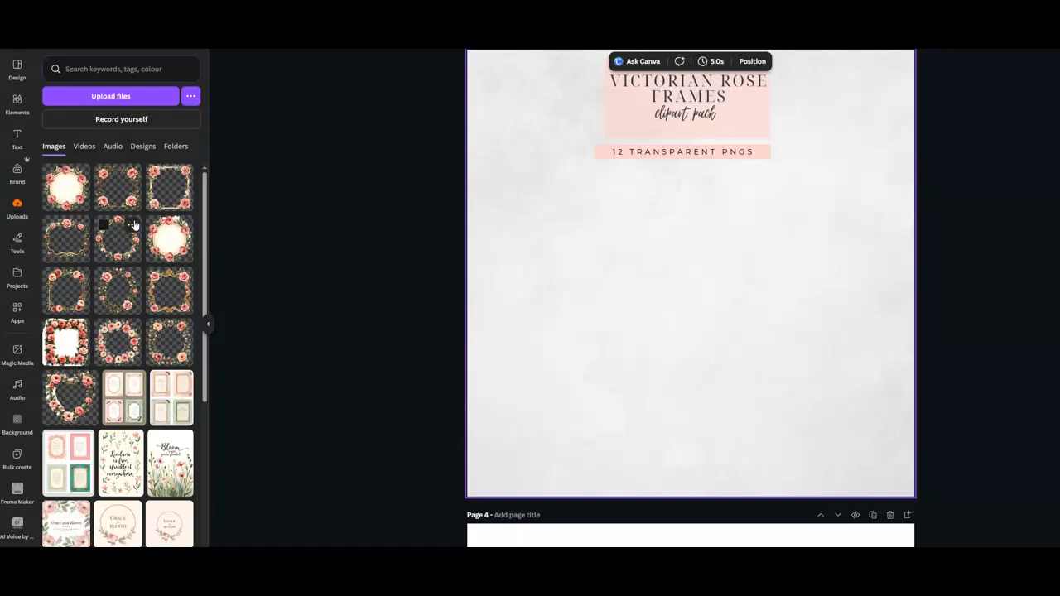
left_click(117, 279)
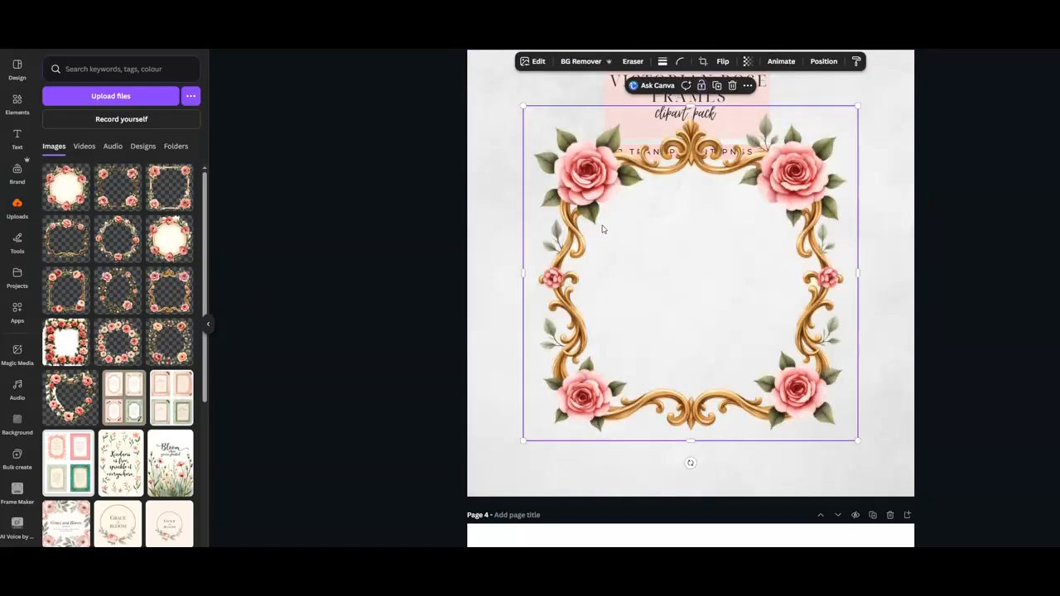
left_click_drag(587, 182, 582, 221)
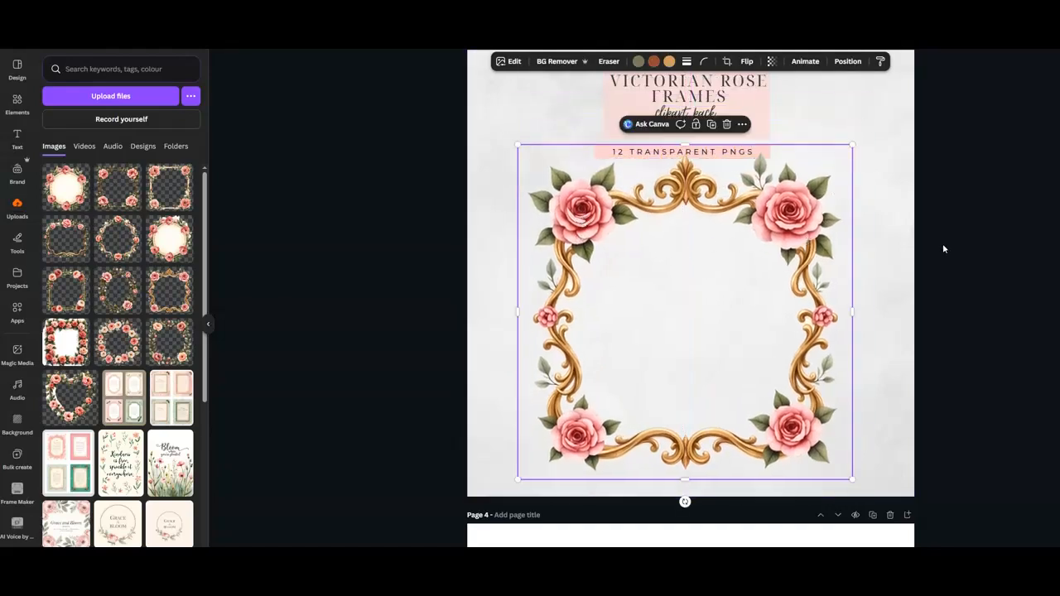
scroll(942, 243, "up", 3)
left_click(899, 262)
scroll(976, 274, "down", 3)
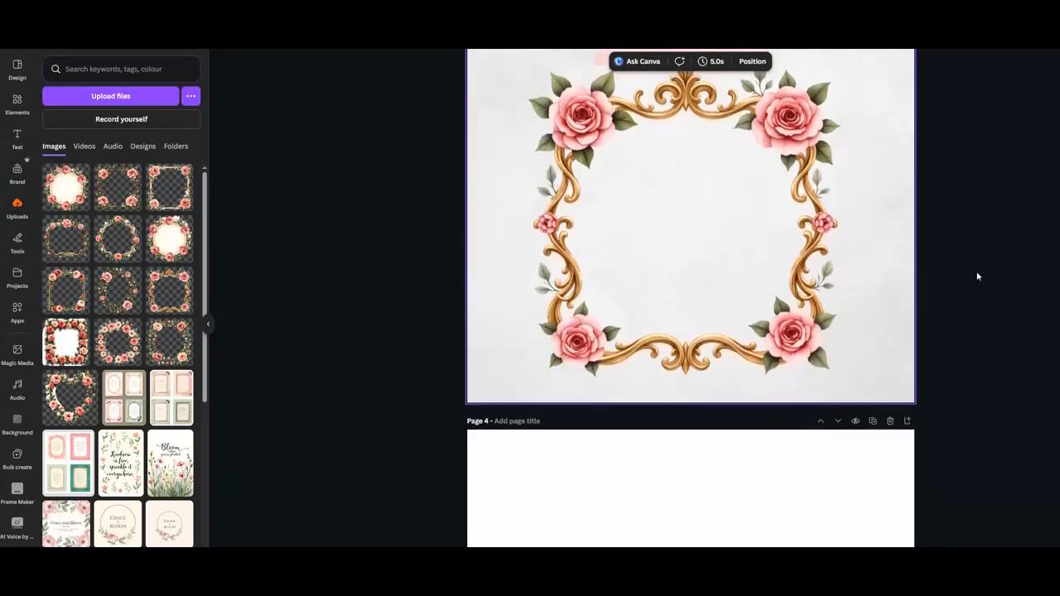
Duplicate page 3 and delete the gold frame from the new page 4.
scroll(977, 276, "up", 2)
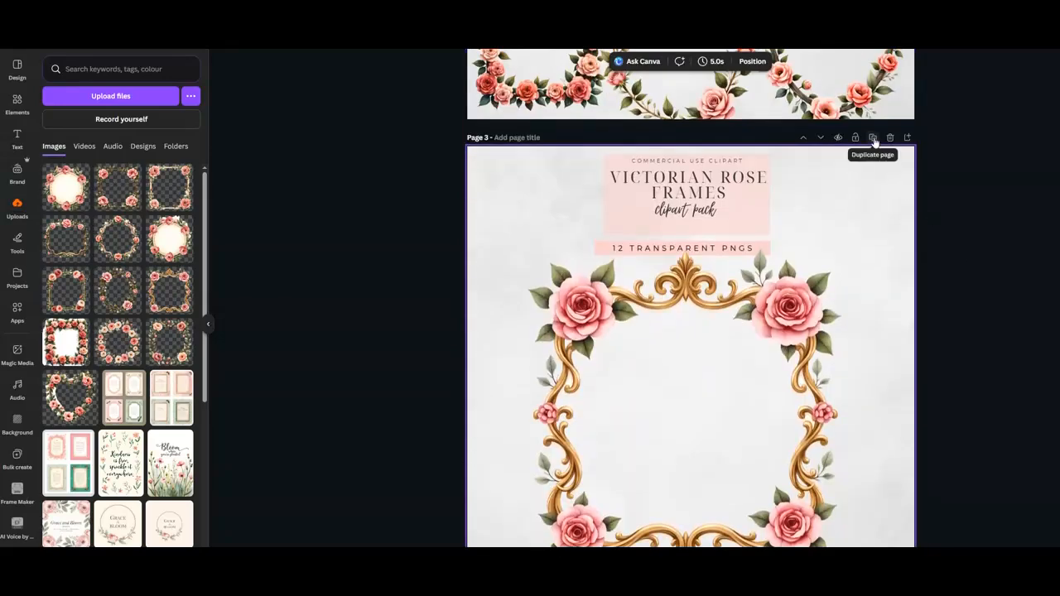
left_click(873, 138)
left_click(654, 293)
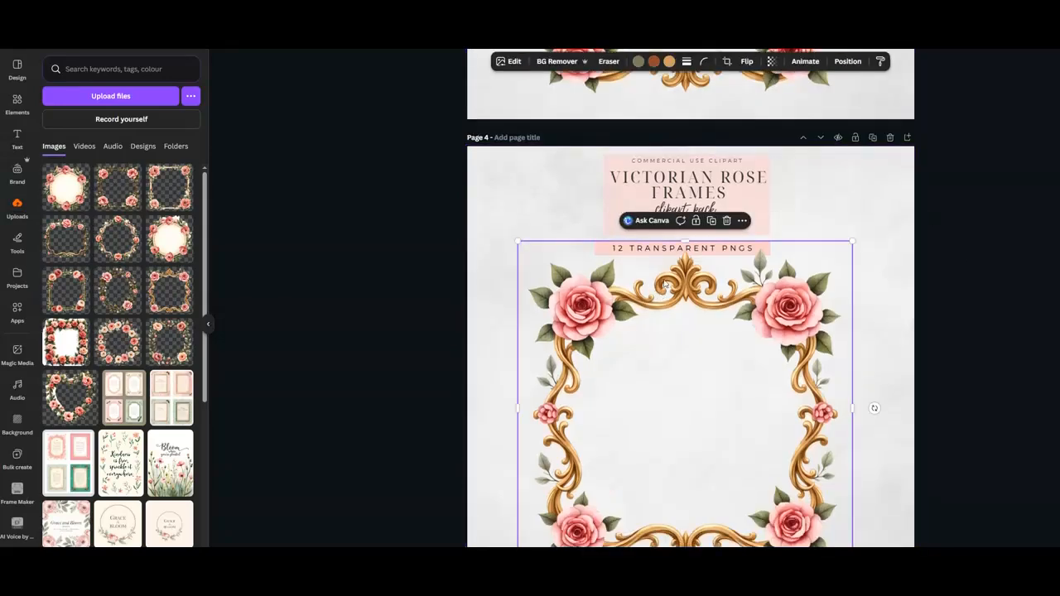
left_click(715, 228)
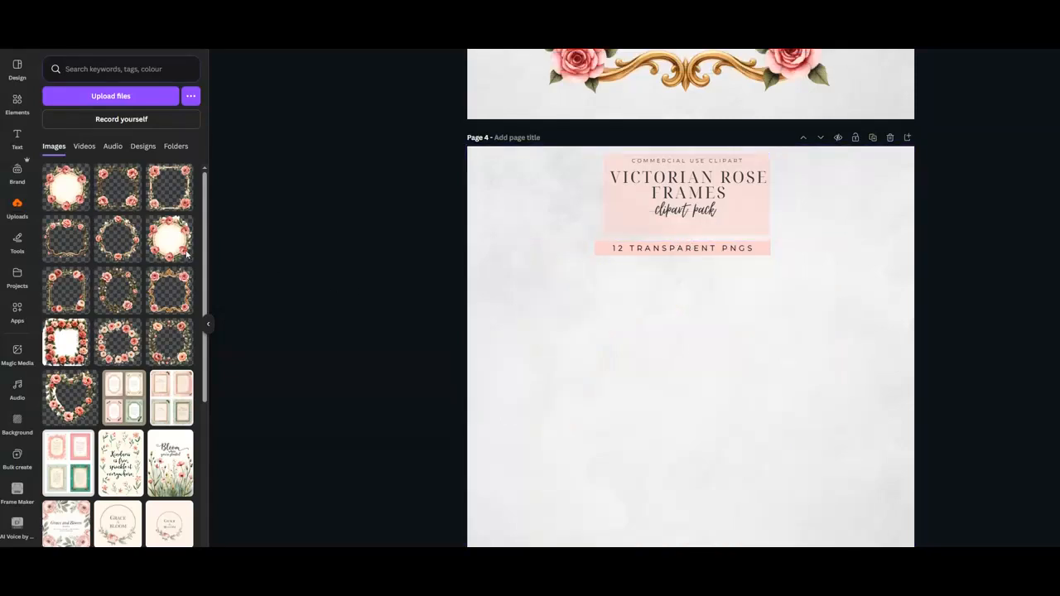
Add the round rose wreath to page 4 and position it centred below the banner.
left_click(68, 197)
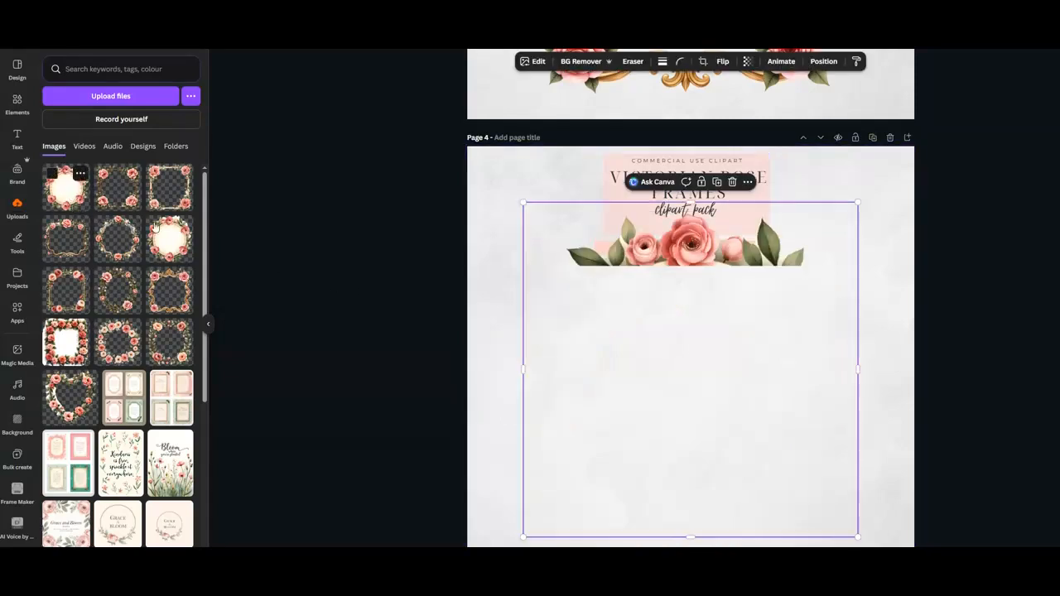
left_click_drag(670, 340, 703, 372)
scroll(711, 371, "down", 2)
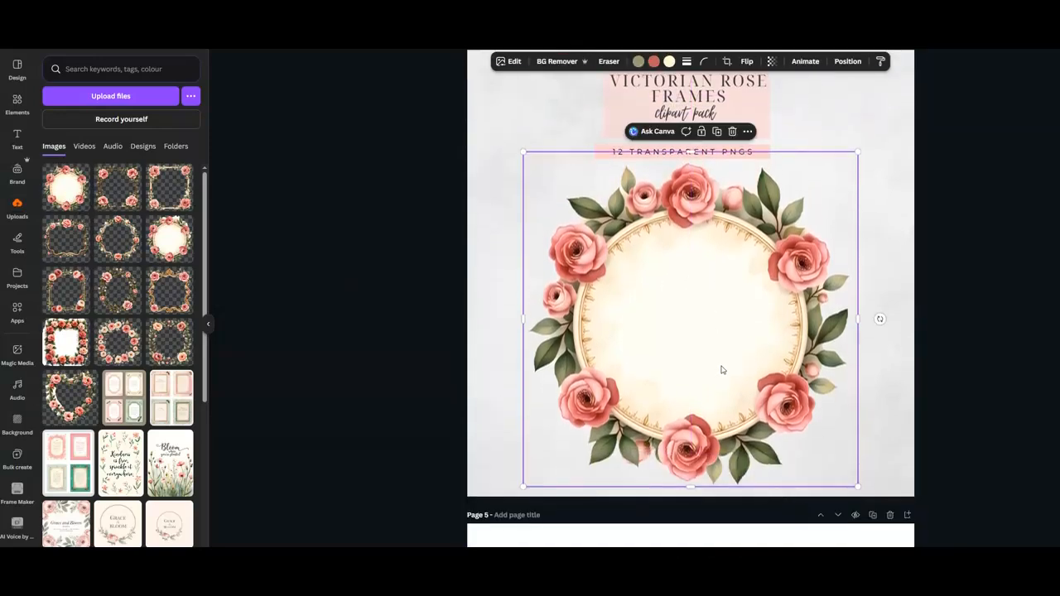
scroll(936, 341, "up", 3)
scroll(965, 331, "up", 5)
scroll(965, 331, "down", 7)
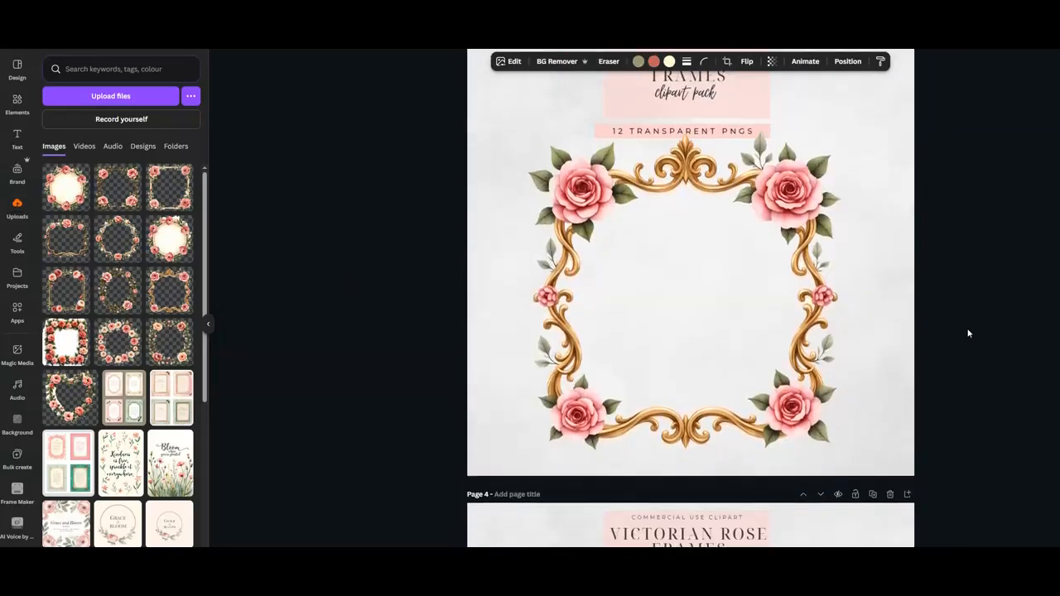
Duplicate page 4 and delete the round wreath from the new page 5.
scroll(956, 327, "up", 2)
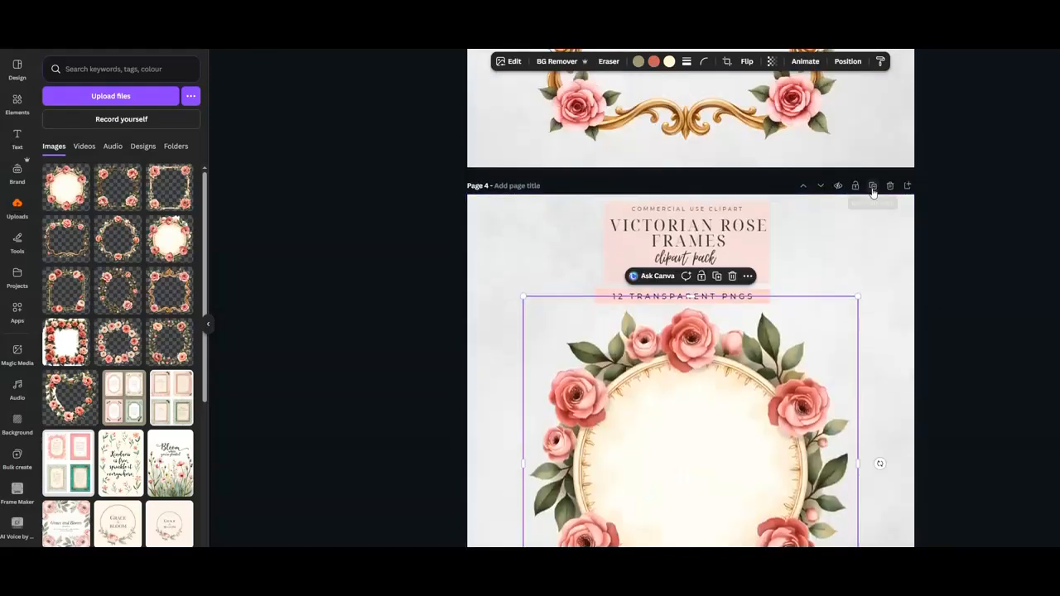
left_click(872, 186)
left_click(681, 403)
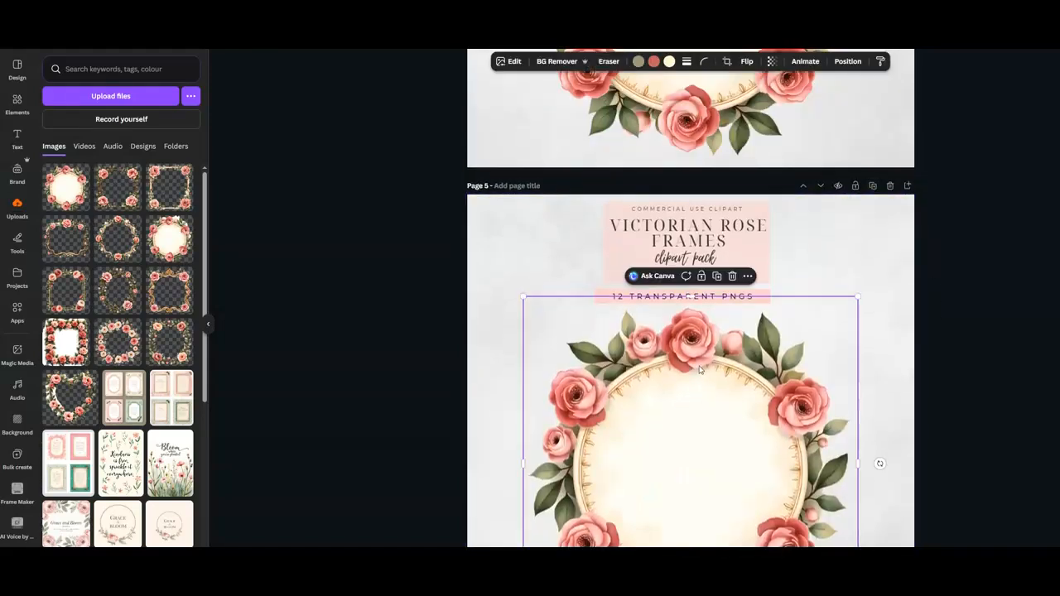
left_click(732, 276)
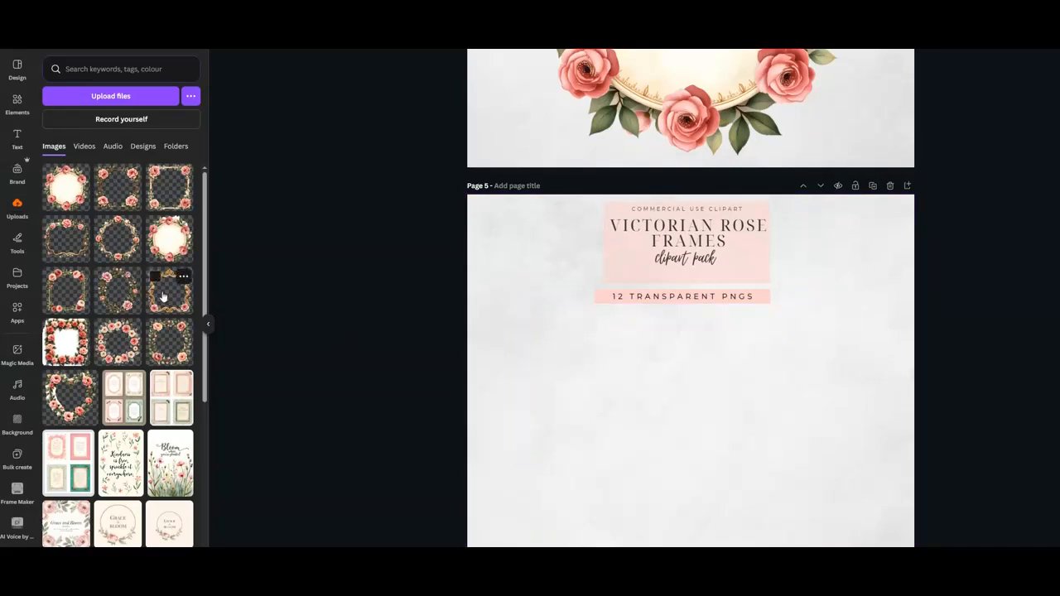
Add the square rose frame to page 5, enlarge it and place it below the banner.
left_click(105, 175)
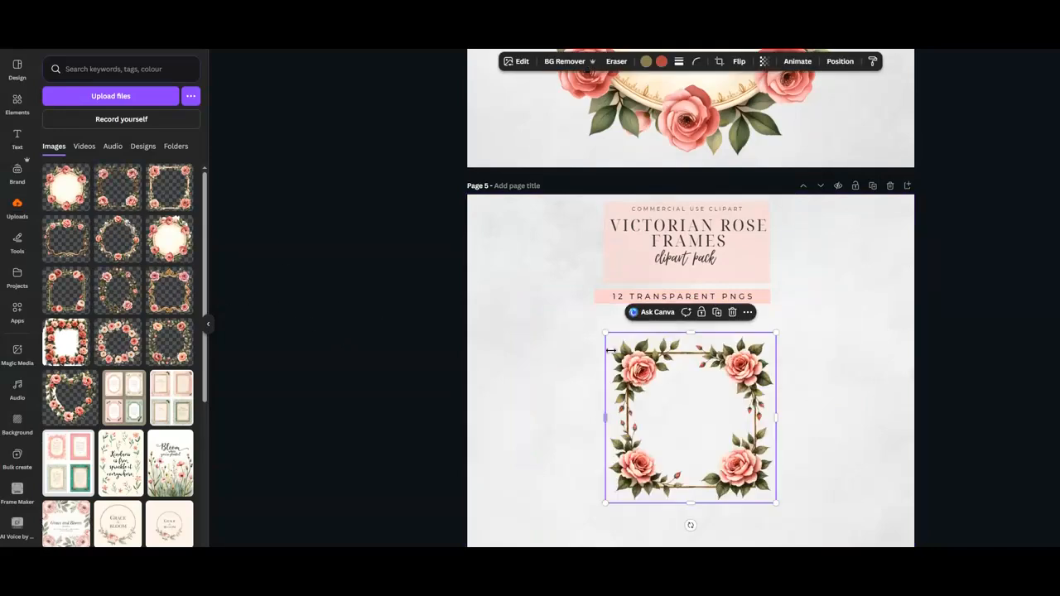
left_click_drag(606, 333, 439, 289)
left_click_drag(711, 429, 761, 489)
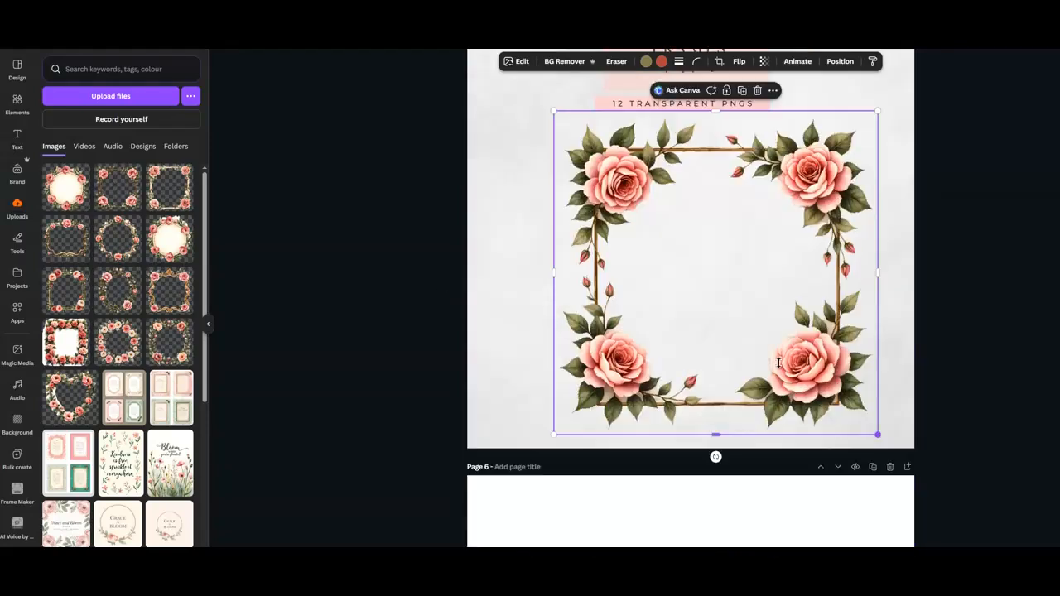
Nudge the square rose frame on page 5 slightly higher beneath the banner.
left_click_drag(728, 324, 704, 323)
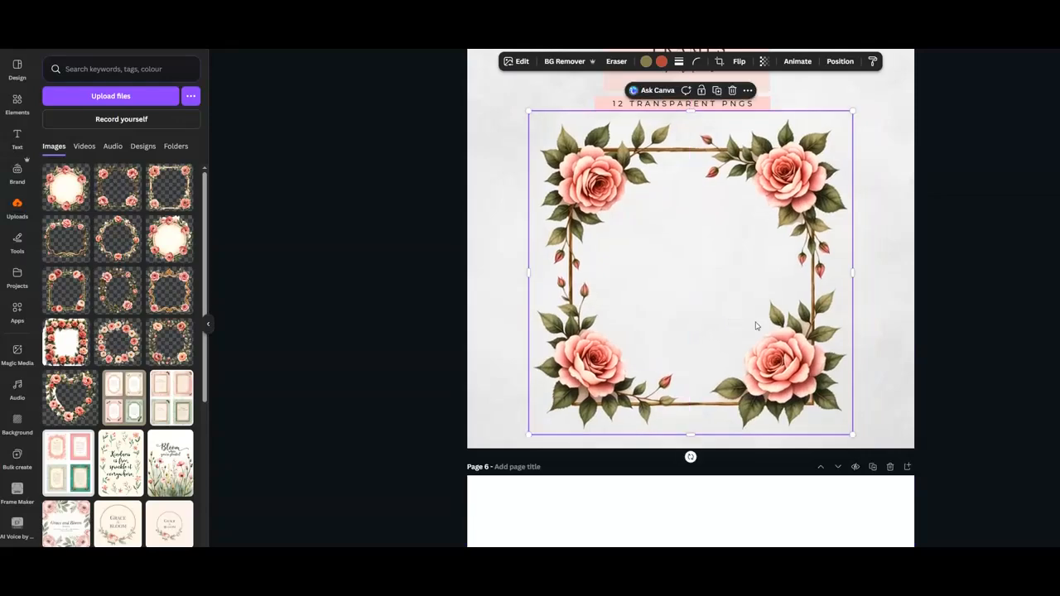
left_click(1004, 336)
scroll(887, 350, "up", 6)
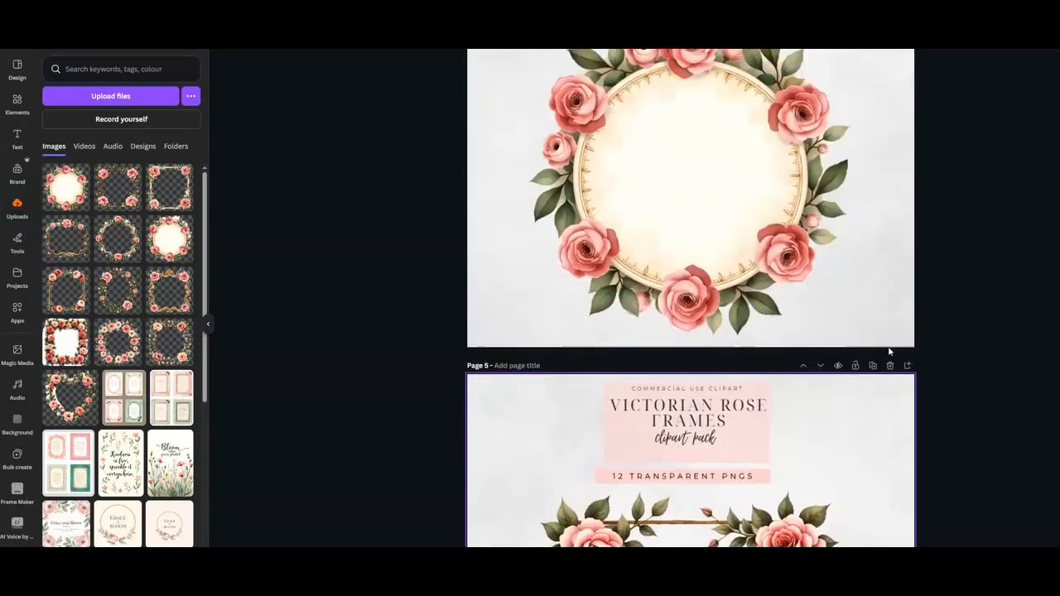
scroll(889, 352, "up", 10)
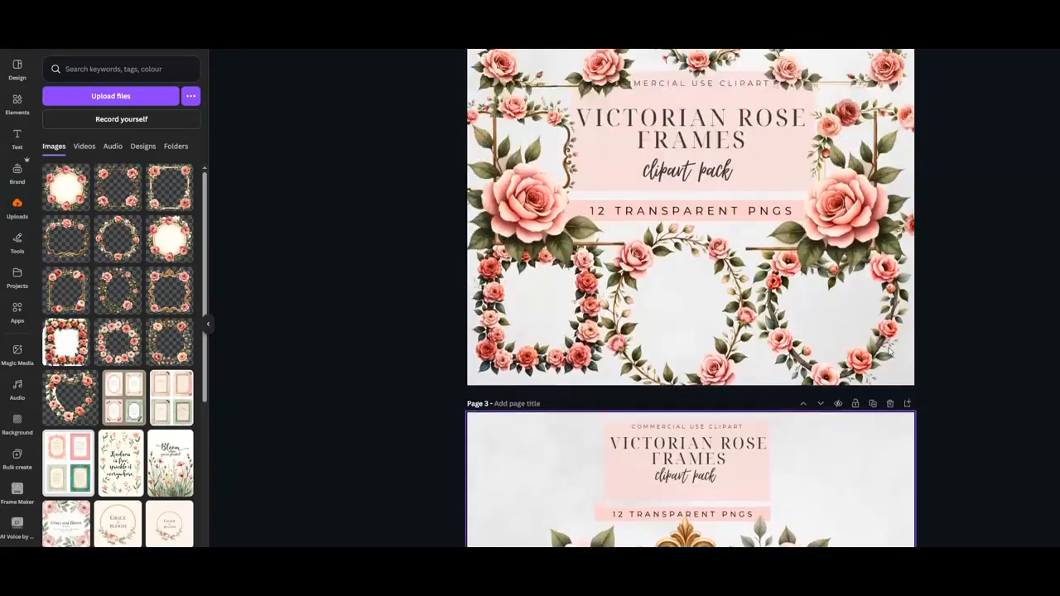
scroll(889, 351, "down", 10)
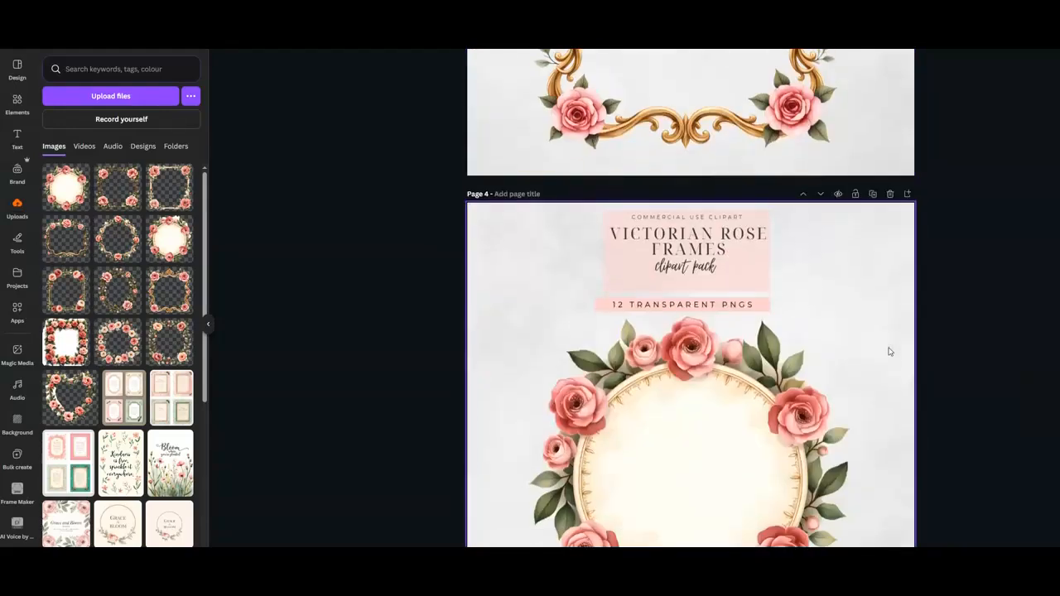
scroll(889, 352, "down", 10)
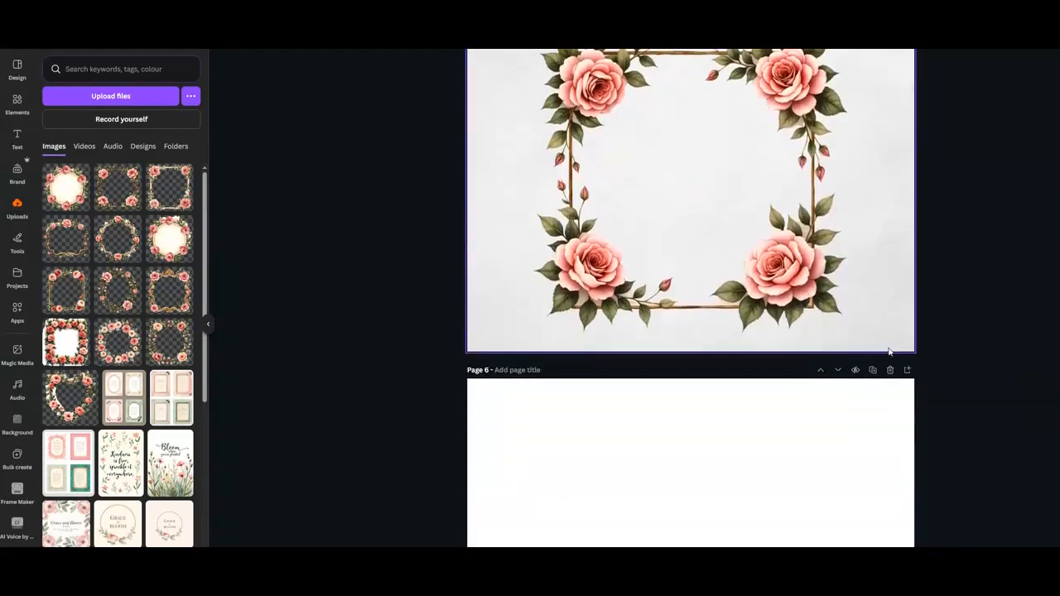
scroll(889, 352, "down", 3)
scroll(889, 352, "up", 1)
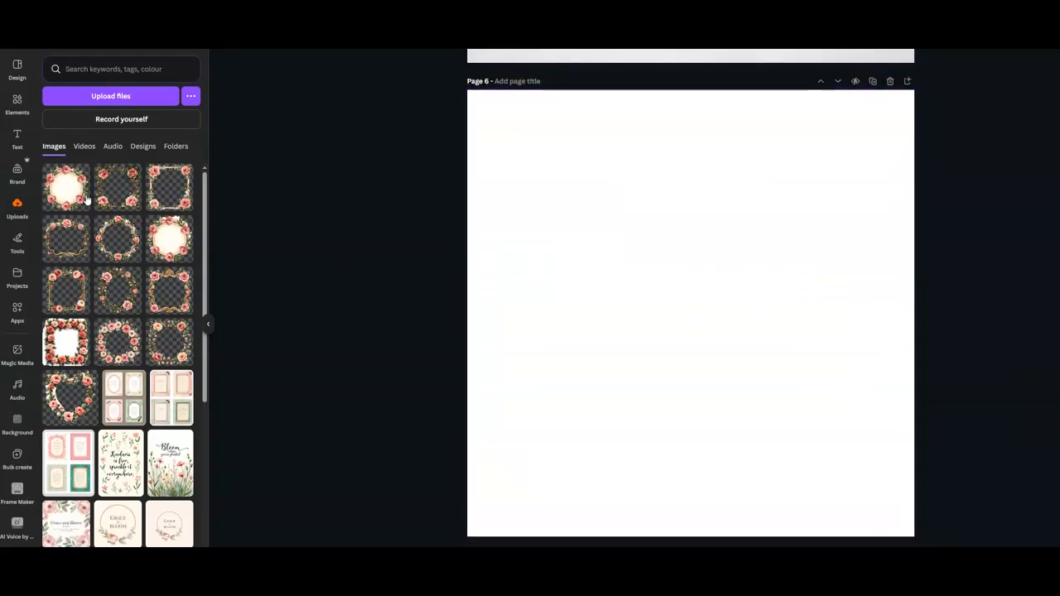
left_click_drag(78, 192, 488, 187)
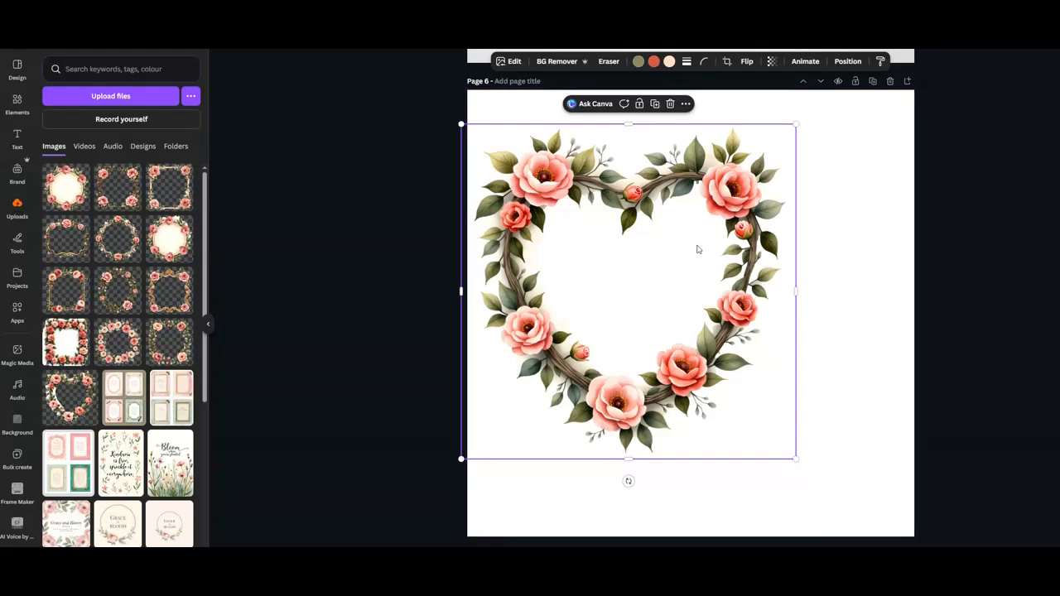
left_click_drag(698, 249, 711, 285)
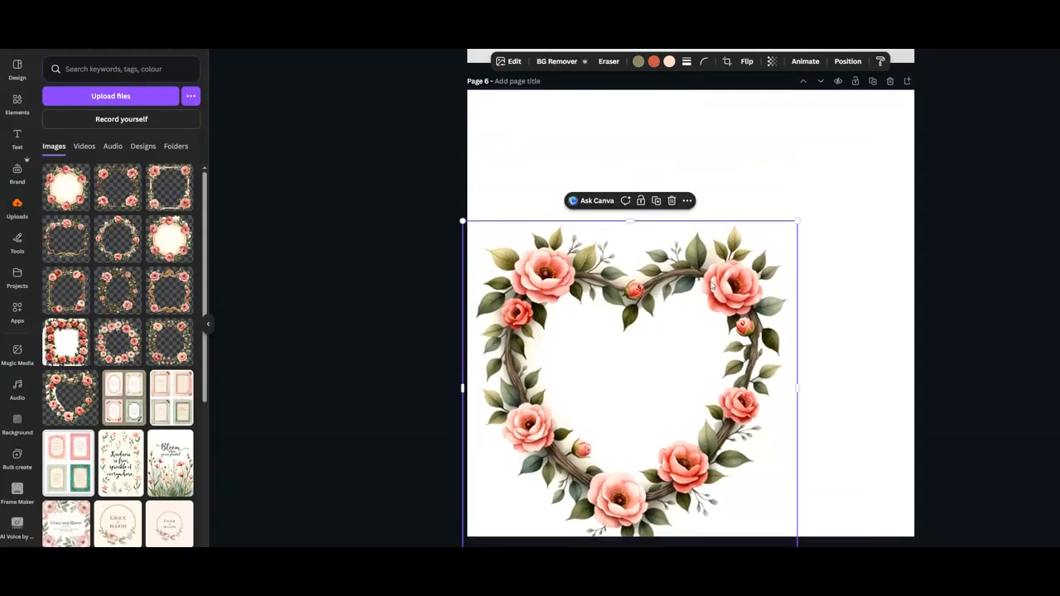
left_click(671, 200)
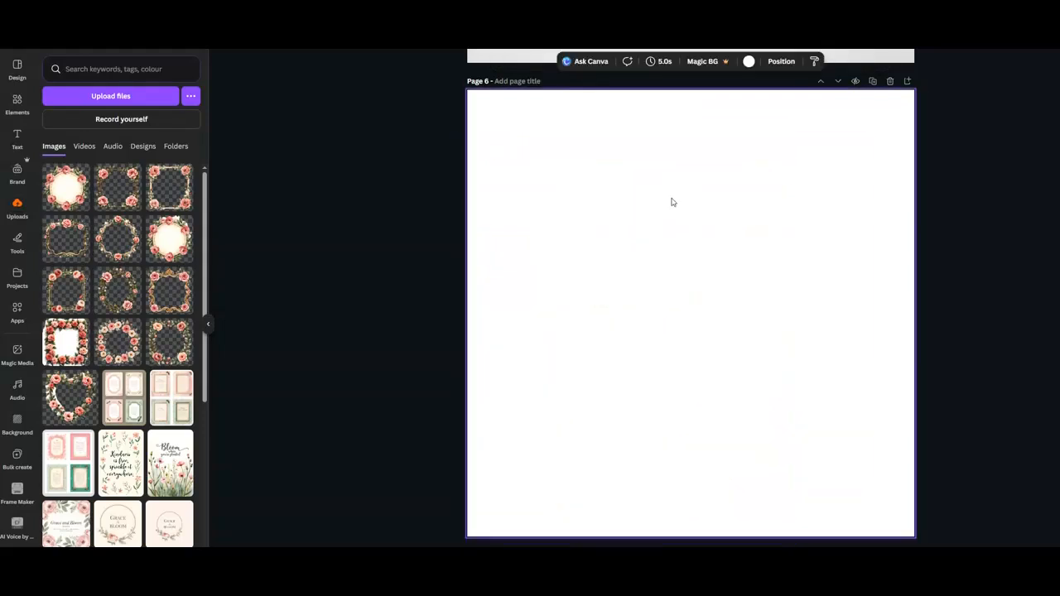
right_click(673, 202)
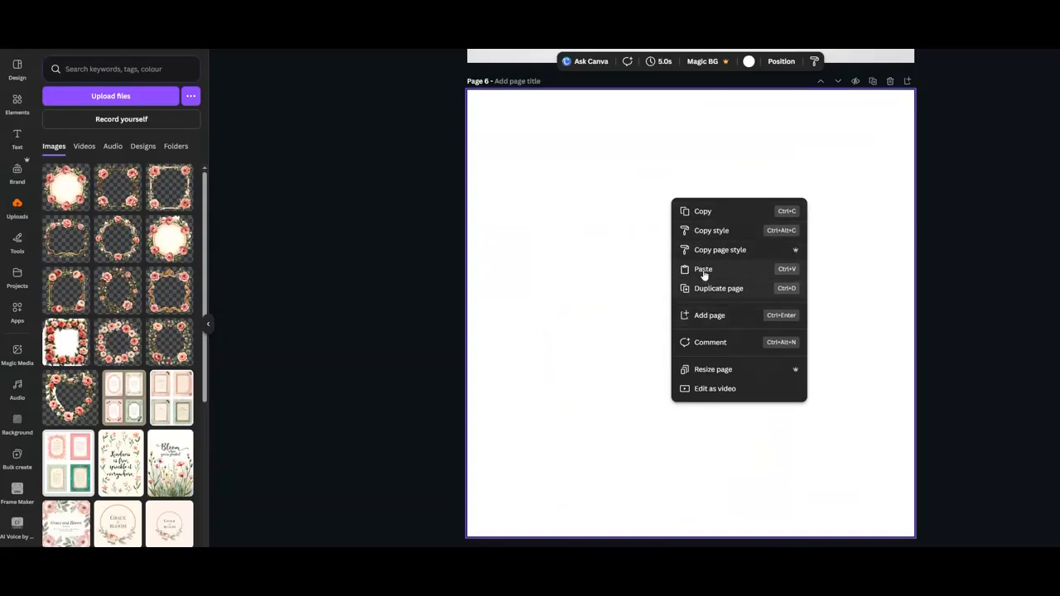
right_click(642, 282)
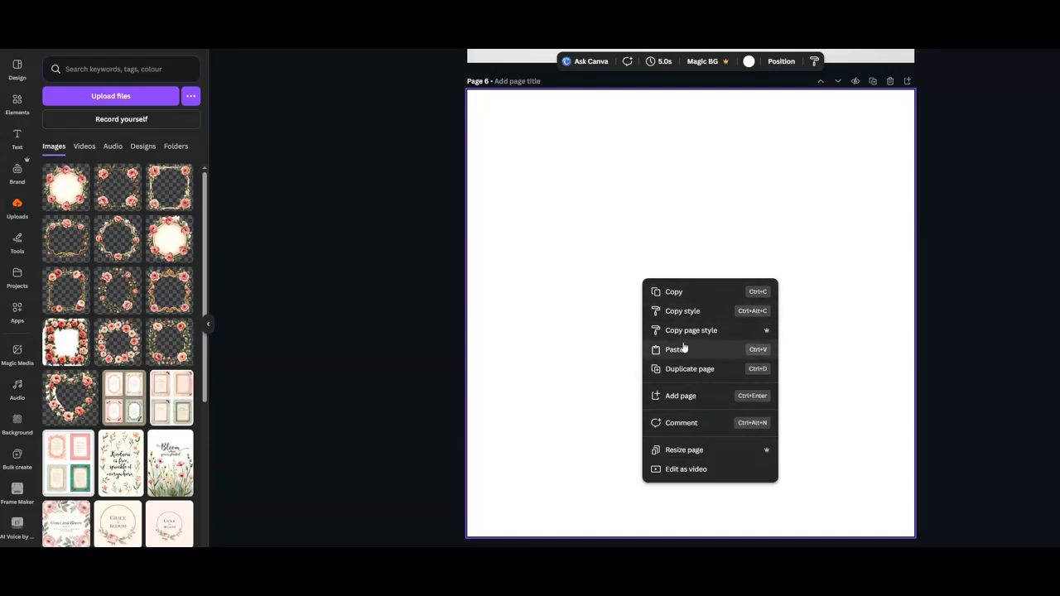
left_click(600, 317)
mouse_move(674, 281)
left_mouse_down()
mouse_move(657, 269)
mouse_move(679, 267)
left_mouse_up()
Place the thin square rose frame in the top-left corner of page 6 and shrink it to a small tile.
left_click(174, 178)
left_click_drag(582, 270, 505, 118)
left_click(508, 119)
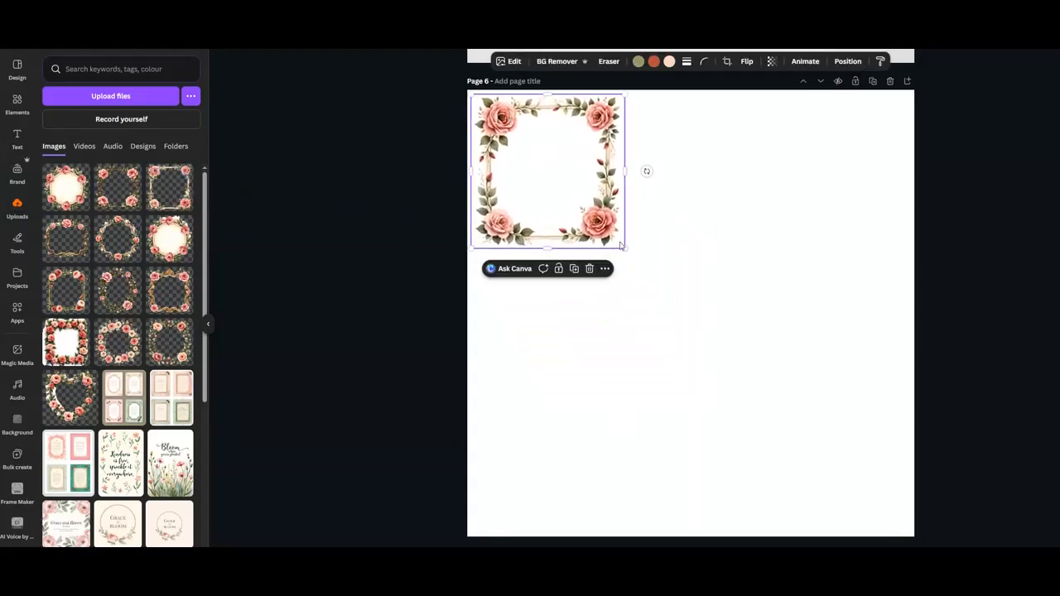
left_click_drag(626, 249, 565, 190)
Add a second square rose frame beside the first on page 6 and size it to match.
left_click_drag(126, 193, 606, 151)
left_click_drag(751, 294, 701, 208)
left_click_drag(629, 198, 626, 182)
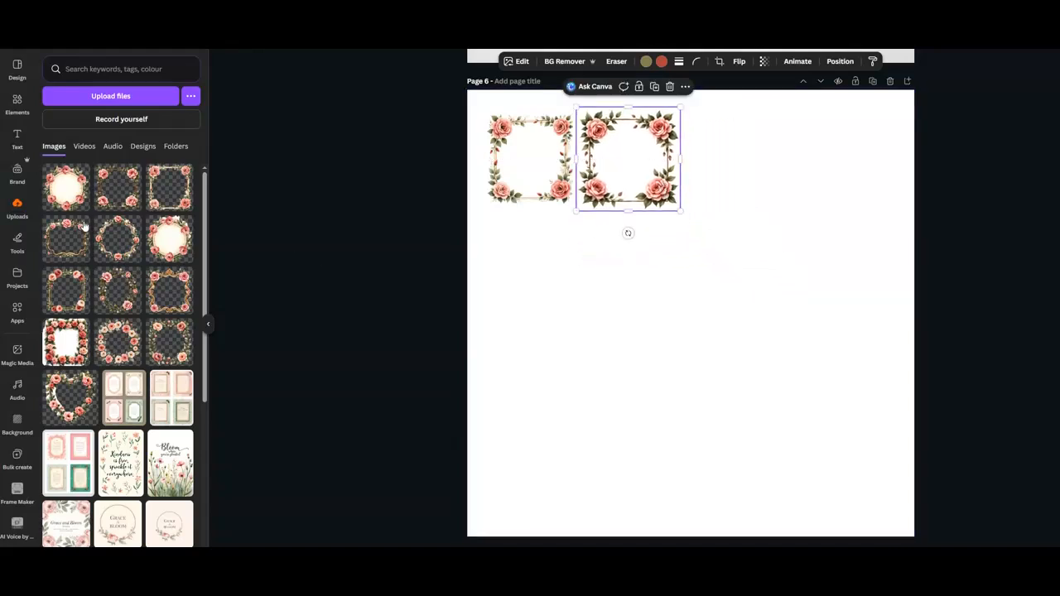
Add the scalloped gold frame and round gold frame to complete a first row of four.
left_click_drag(74, 239, 753, 192)
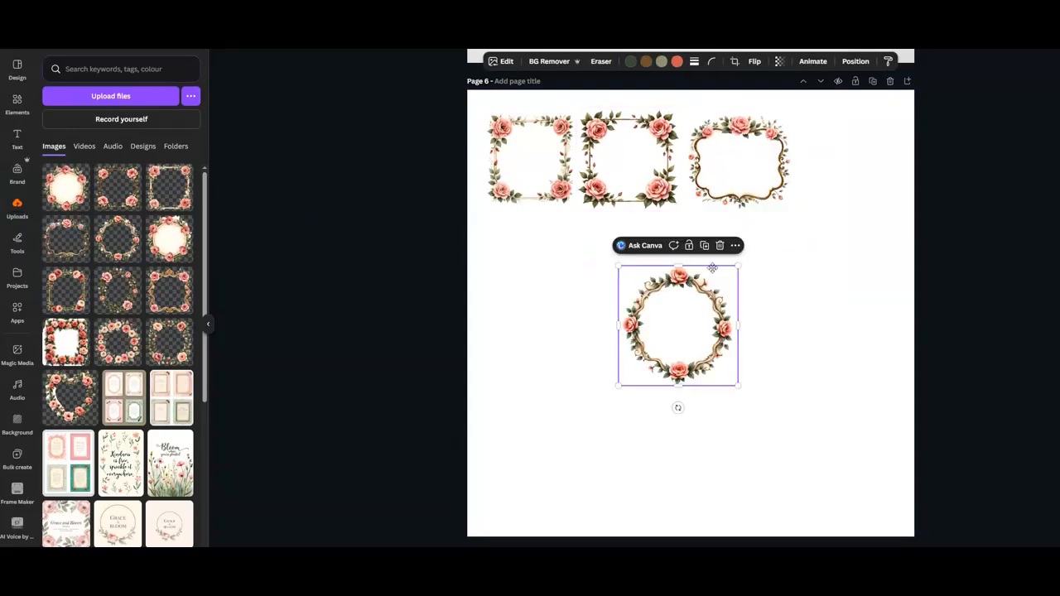
left_click_drag(712, 268, 880, 104)
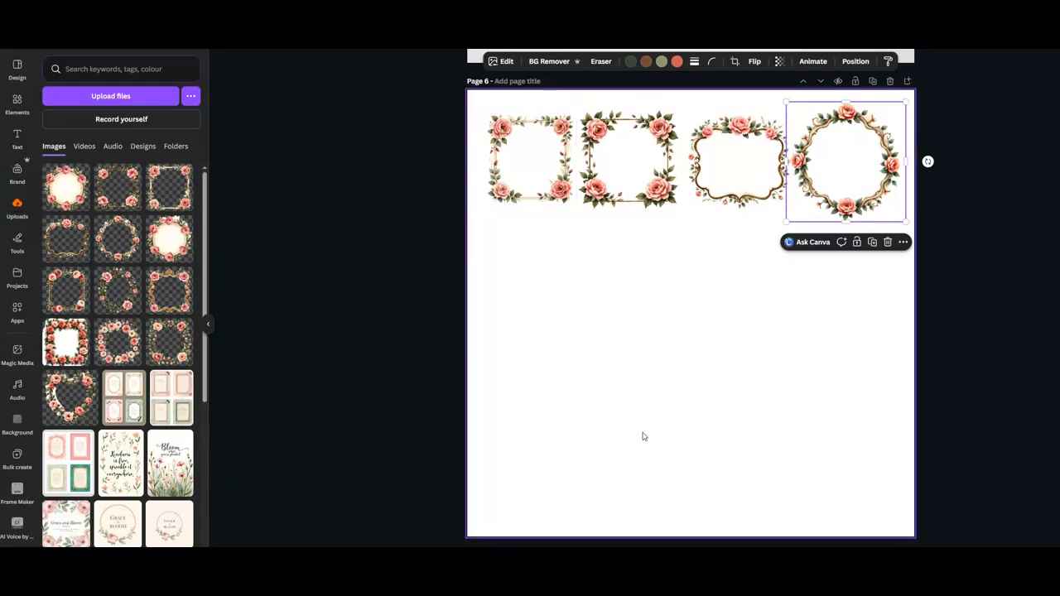
left_click_drag(525, 178, 517, 184)
left_click(608, 177)
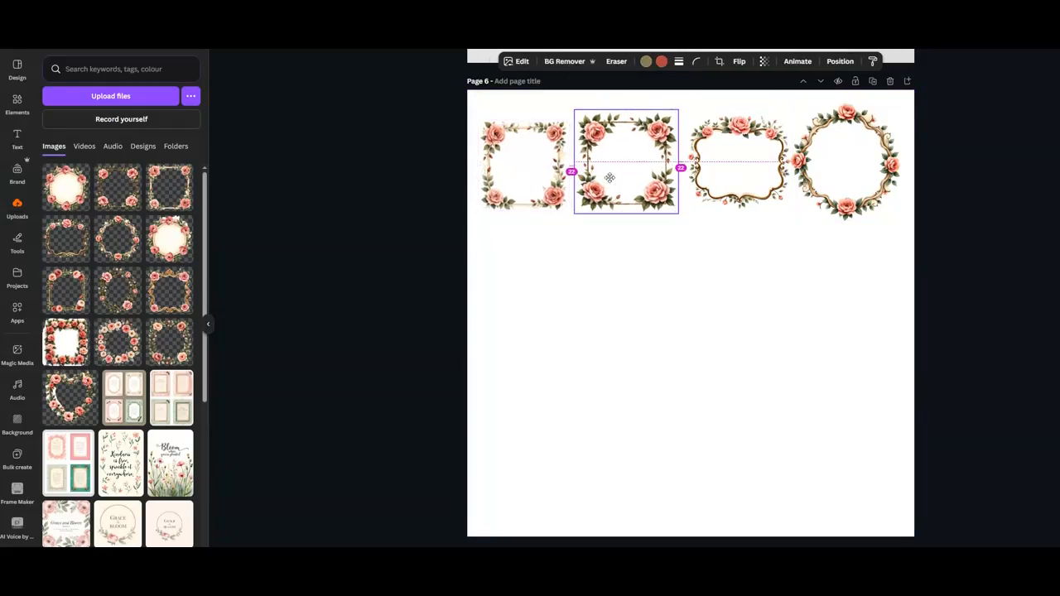
left_click(738, 179)
left_click(840, 178)
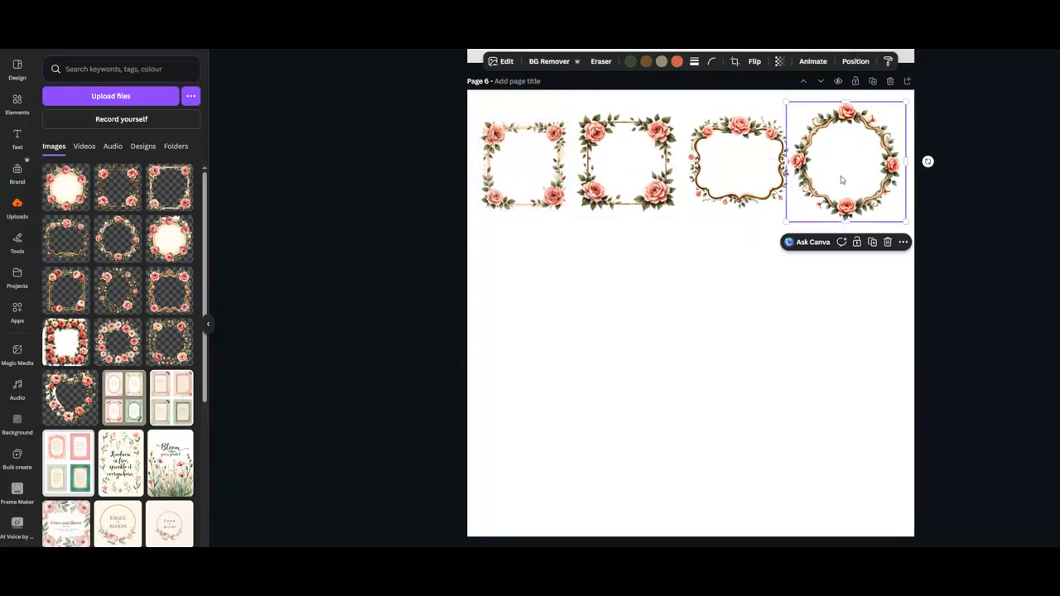
Build a second row of four small frames beneath the first row on page 6.
left_click(121, 296)
left_click_drag(570, 213, 577, 233)
left_click_drag(550, 198, 541, 201)
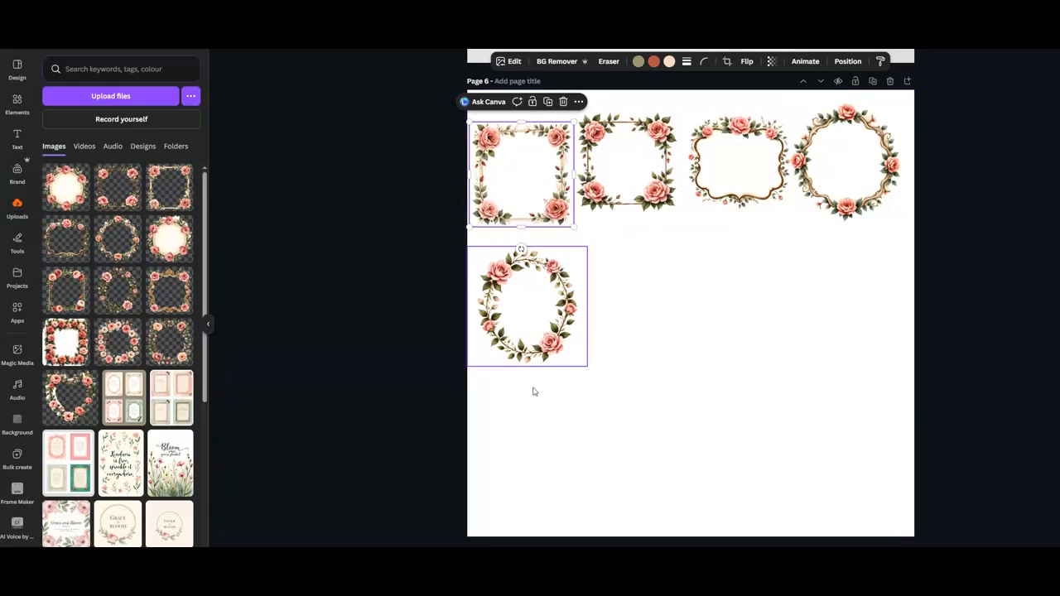
left_click_drag(530, 356, 524, 350)
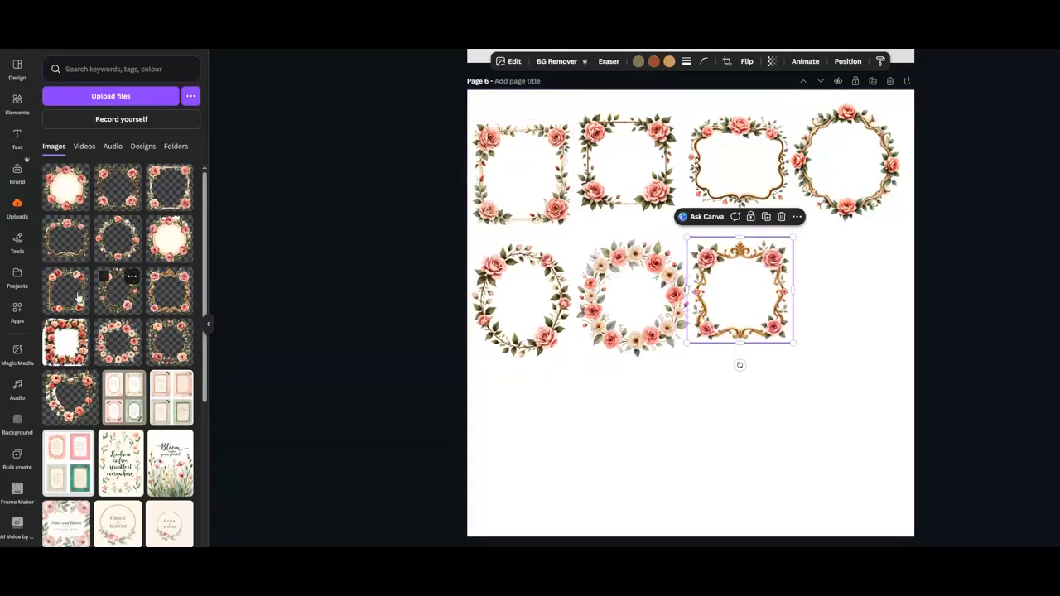
left_click(74, 300)
left_click_drag(728, 270, 869, 262)
left_click_drag(889, 342, 900, 355)
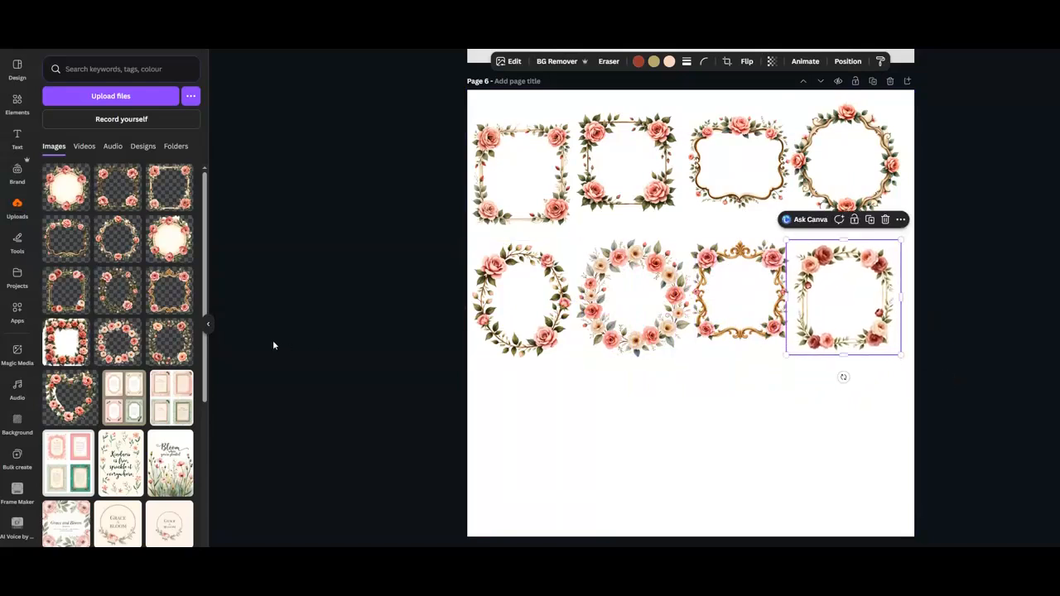
Start a third row with the round cream-centred rose wreath at the left edge.
left_click(518, 184)
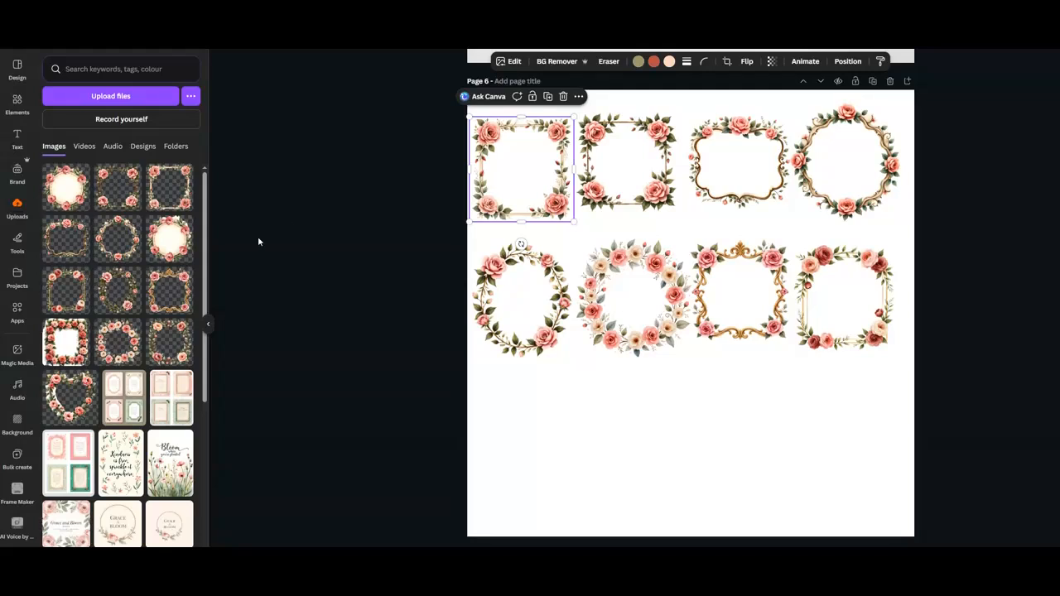
left_click(74, 244)
left_click_drag(695, 277, 532, 385)
left_click(567, 347)
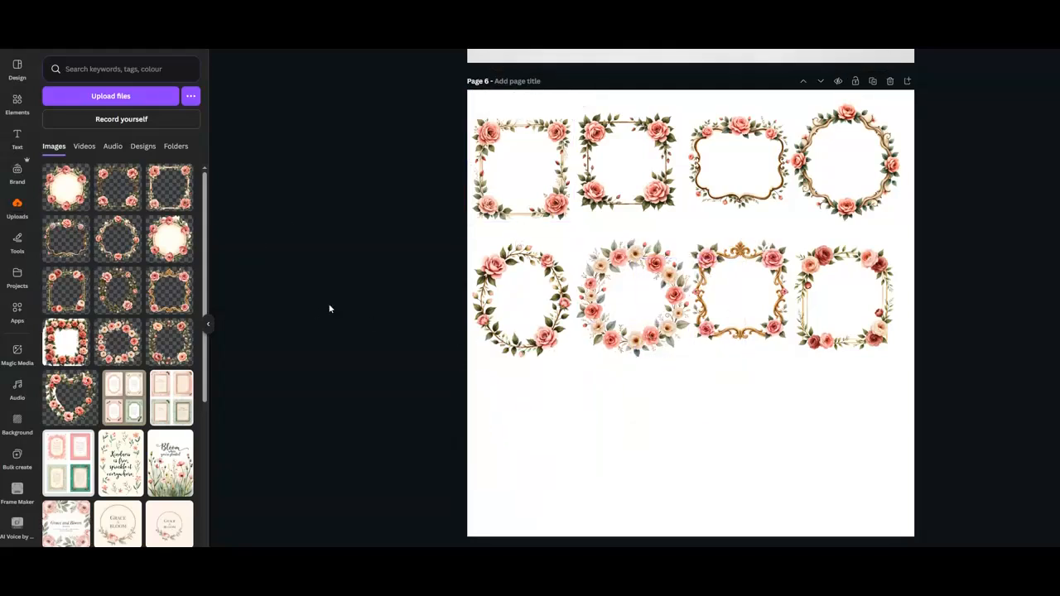
left_click(119, 290)
left_click_drag(714, 275, 551, 388)
key("Delete")
left_click(68, 199)
left_click_drag(858, 148, 649, 358)
left_click_drag(591, 404, 538, 415)
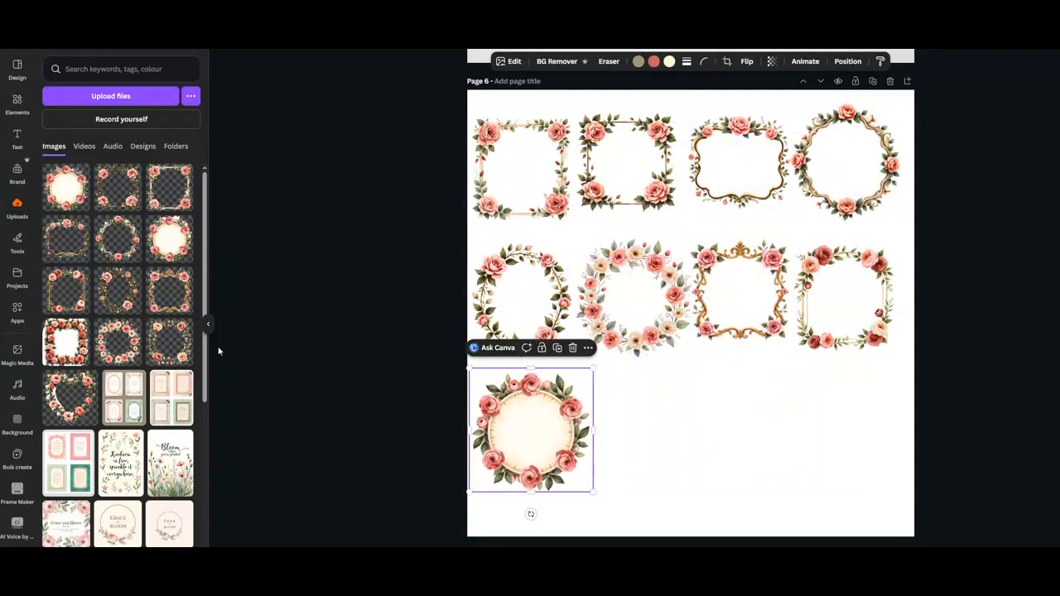
Add the round floral wreath, heart wreath and square rose frame to complete the third row.
left_click(170, 289)
left_click_drag(858, 147, 660, 395)
left_click(70, 398)
left_click_drag(793, 223, 714, 290)
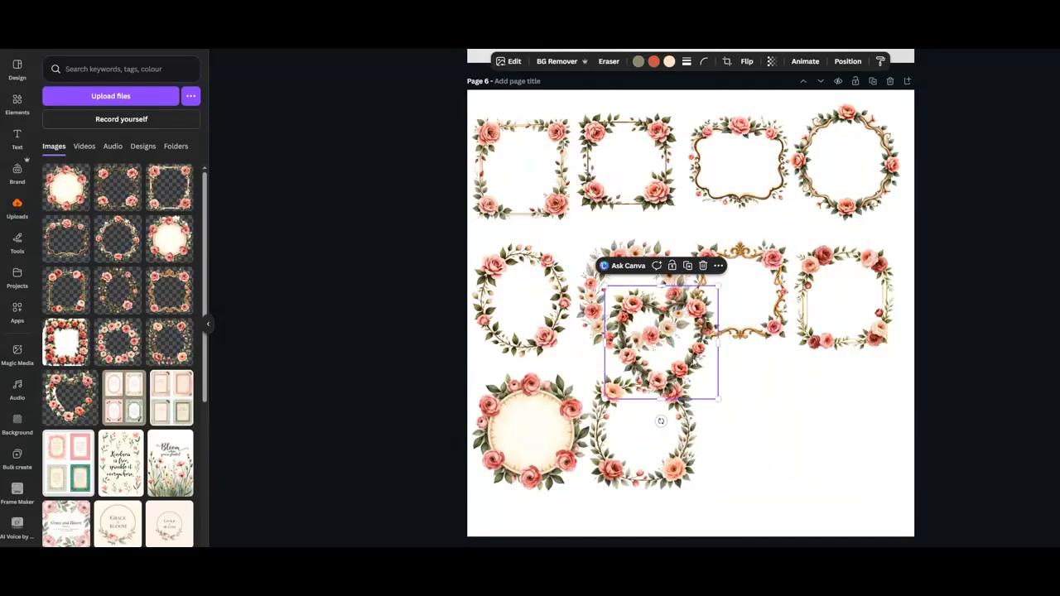
left_click_drag(658, 348, 746, 437)
left_click(116, 197)
left_click_drag(899, 343, 882, 399)
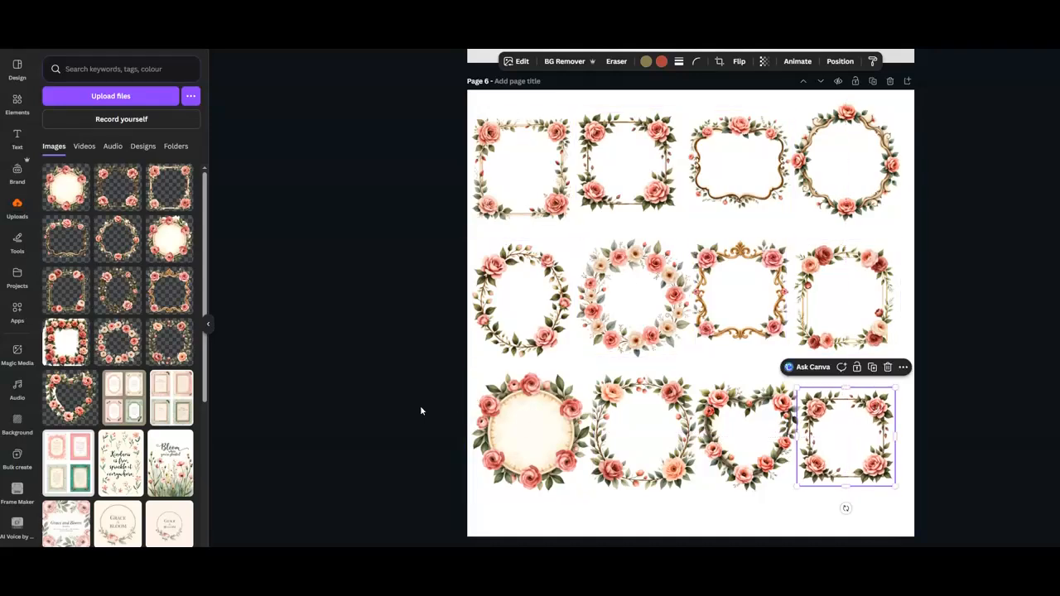
Scroll through the listing pages to review the collage and preview designs.
scroll(421, 409, "up", 3)
scroll(420, 410, "up", 2)
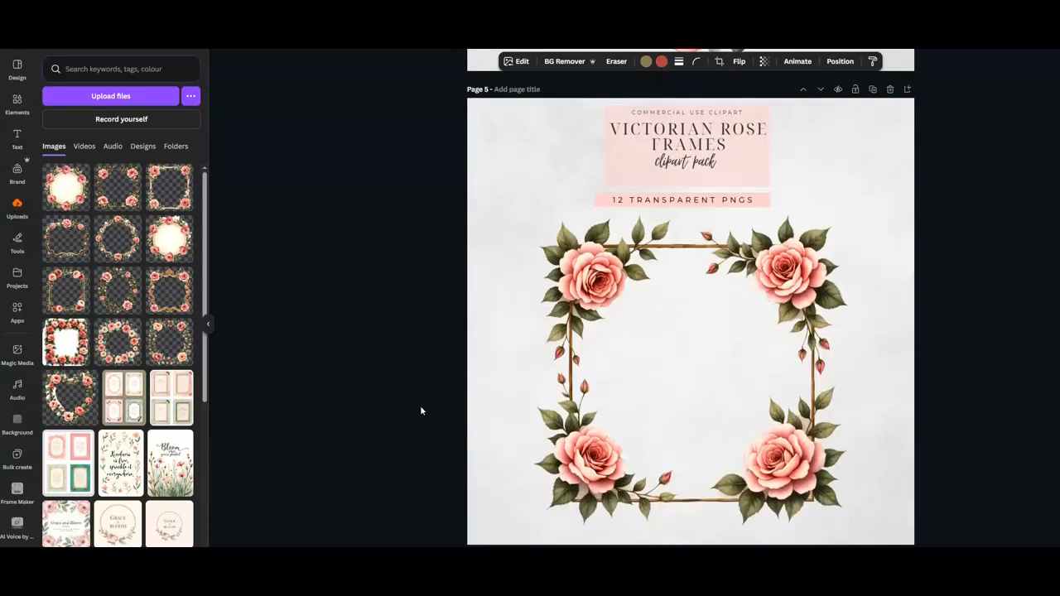
scroll(421, 410, "down", 6)
scroll(421, 410, "up", 1)
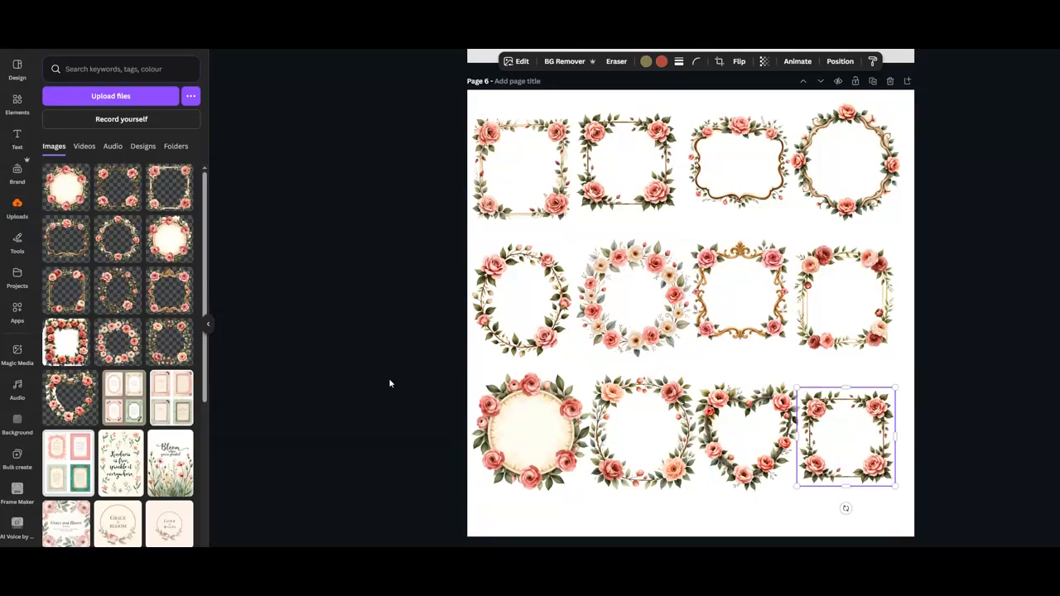
scroll(389, 378, "up", 10)
scroll(390, 383, "up", 10)
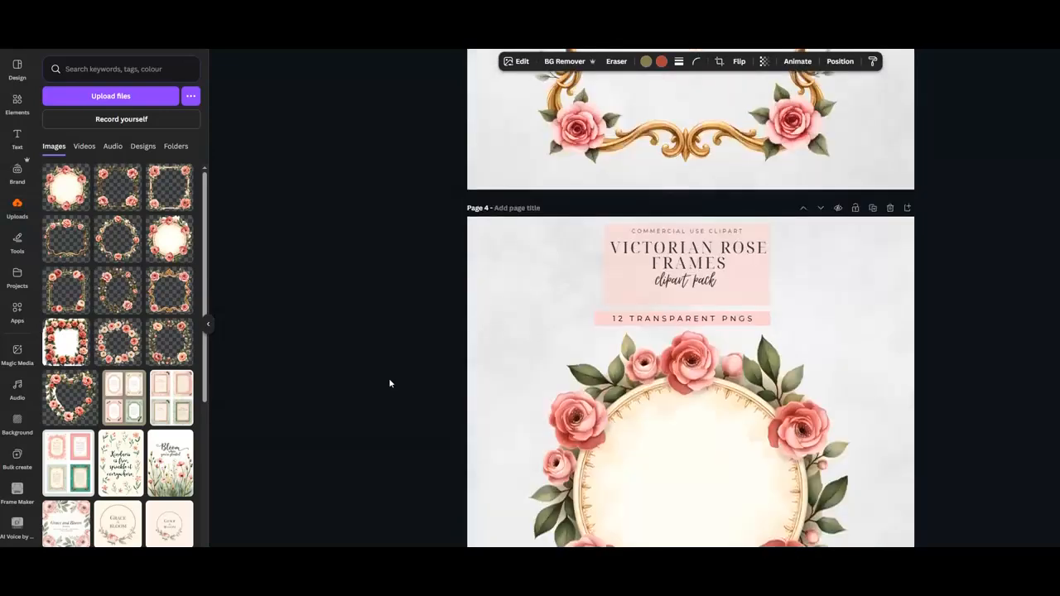
scroll(388, 378, "up", 2)
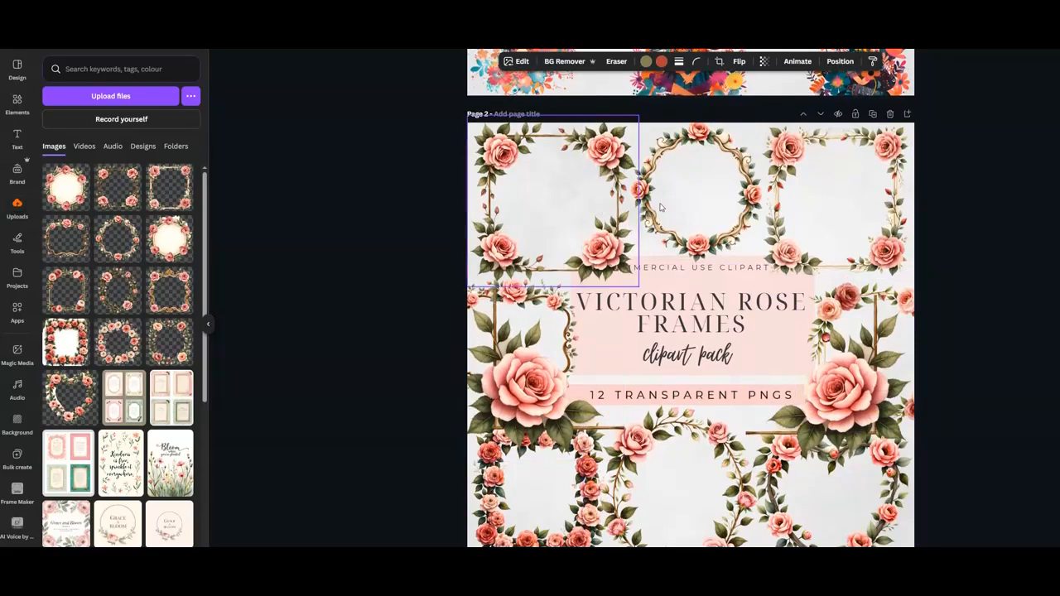
scroll(386, 317, "down", 2)
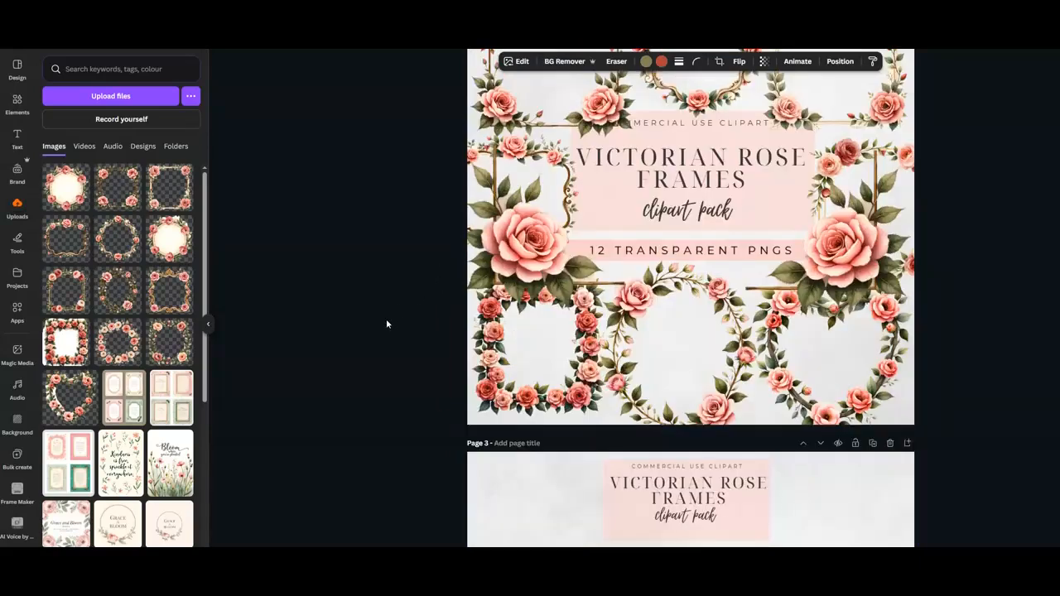
scroll(387, 323, "up", 1)
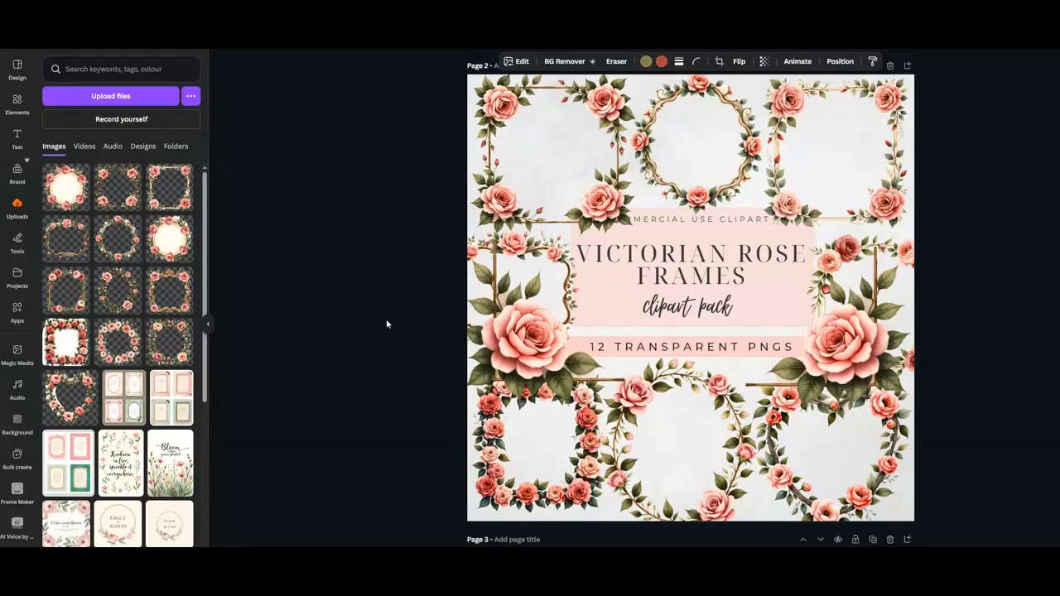
scroll(386, 320, "down", 5)
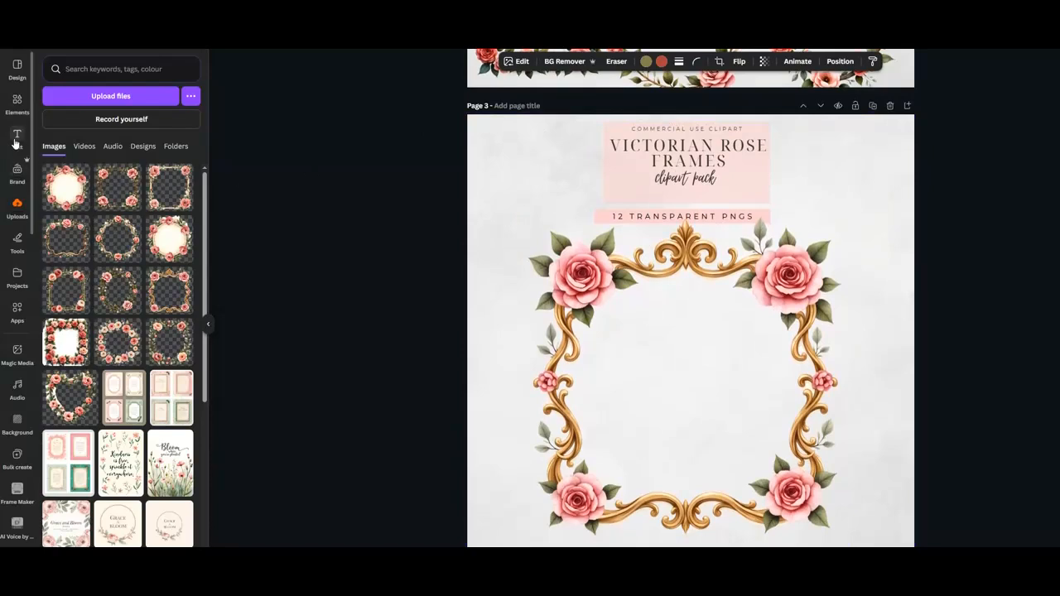
Add a text box reading LUJOURNALS inside the gold frame on page 3.
left_click(17, 139)
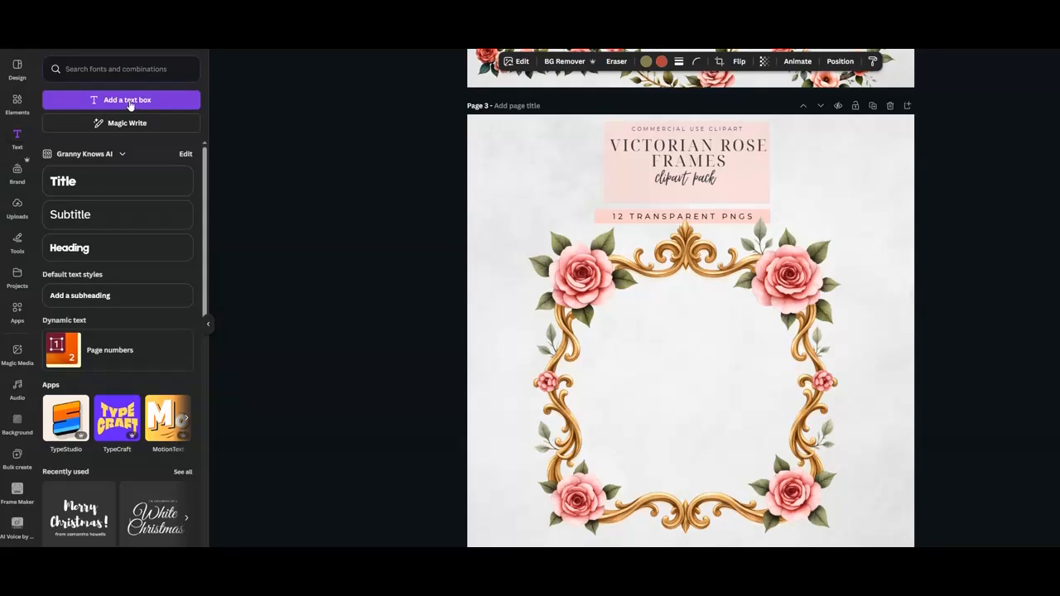
left_click(128, 101)
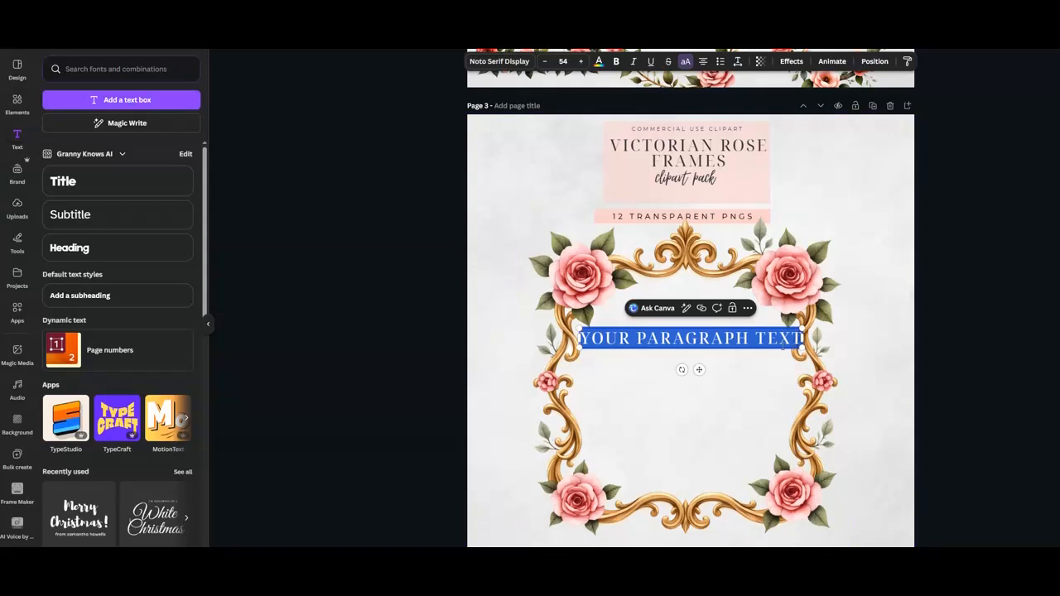
type("LUJOURNALS")
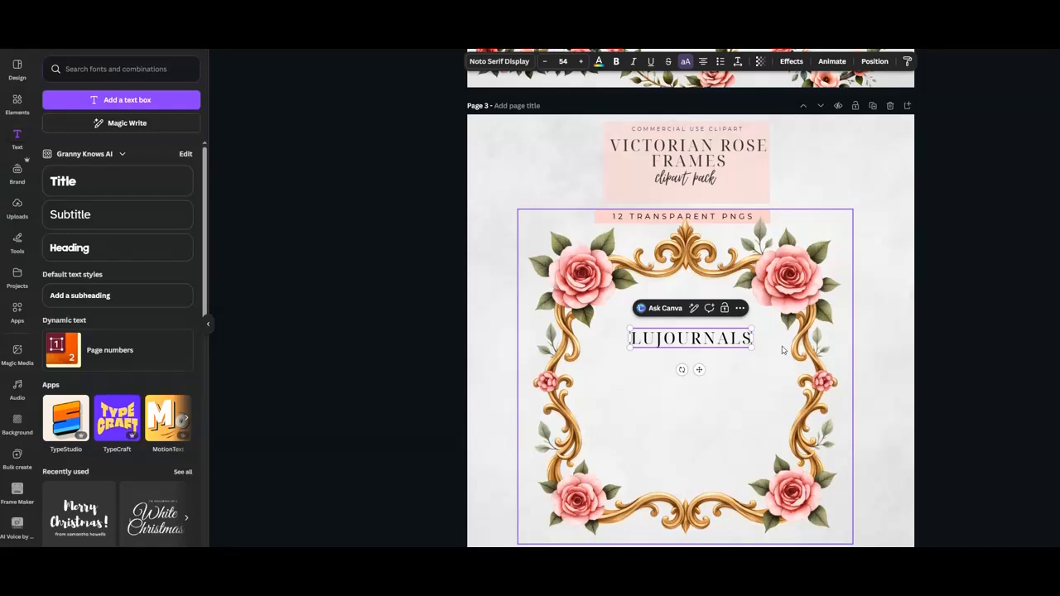
Change the text inside the gold frame on page 3 to LAVENDERBLUJOURNALS.
key("BackSpace")
key("BackSpace")
key("BackSpace")
key("BackSpace")
key("BackSpace")
key("BackSpace")
key("BackSpace")
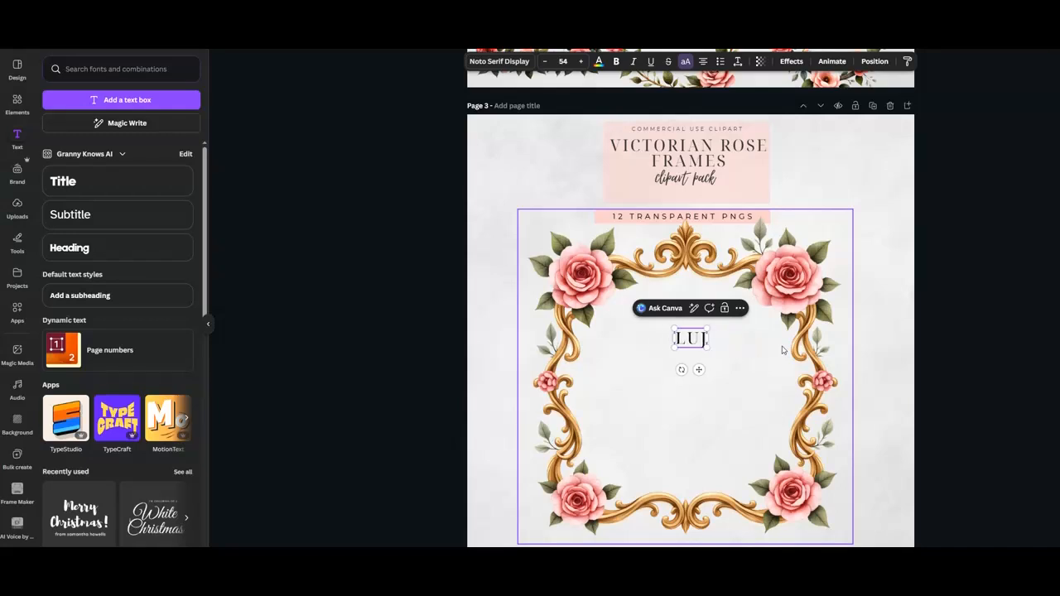
key("BackSpace")
type("LAVENDERB")
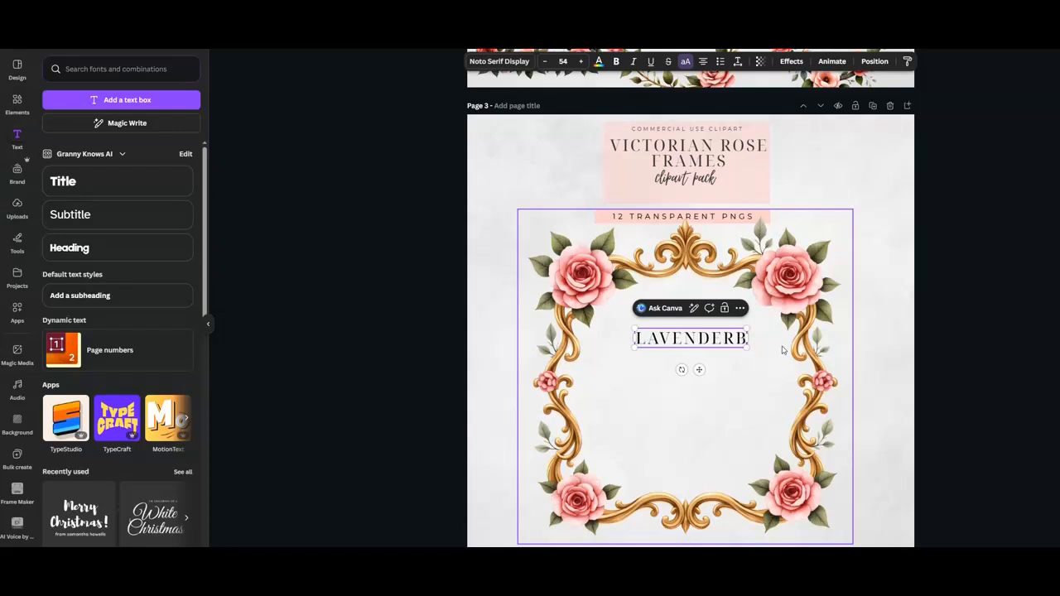
type("LUJOU")
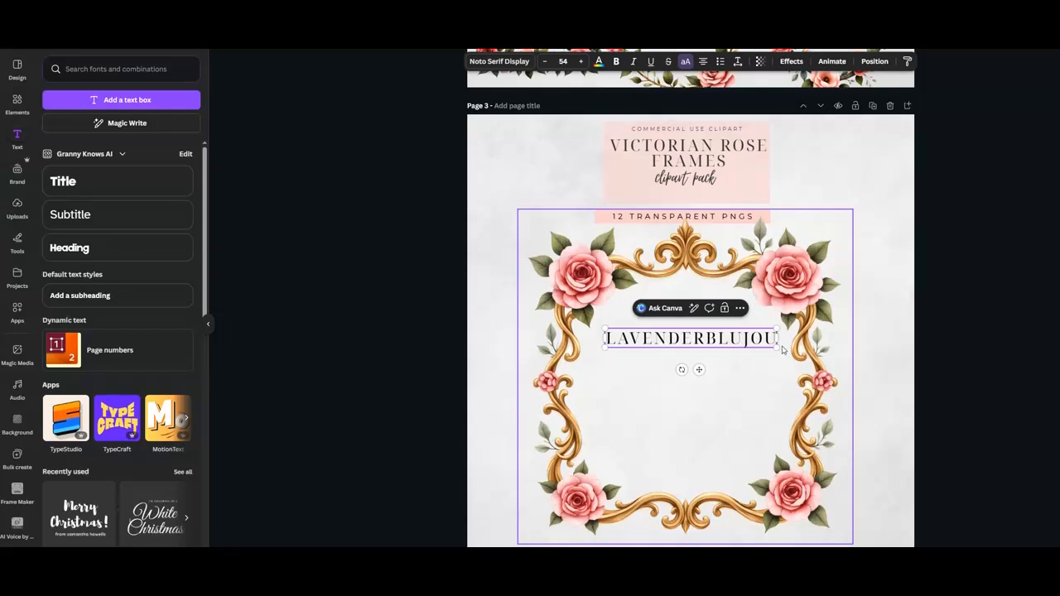
type("RNALS")
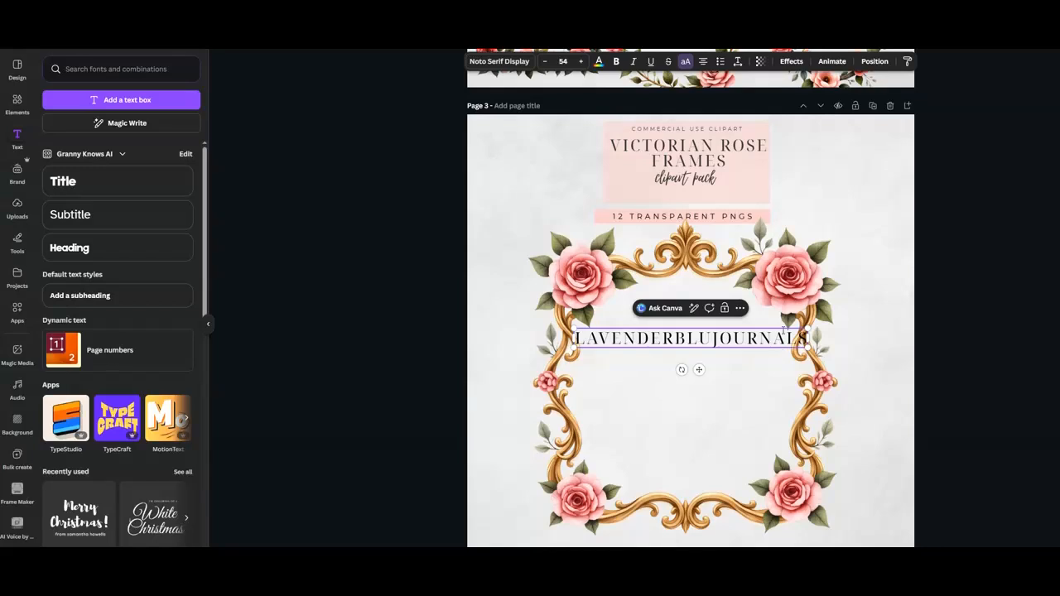
Enlarge the watermark text to 80.5 and rotate it diagonally across the frame.
left_click_drag(805, 331, 922, 320)
left_click_drag(741, 374, 767, 374)
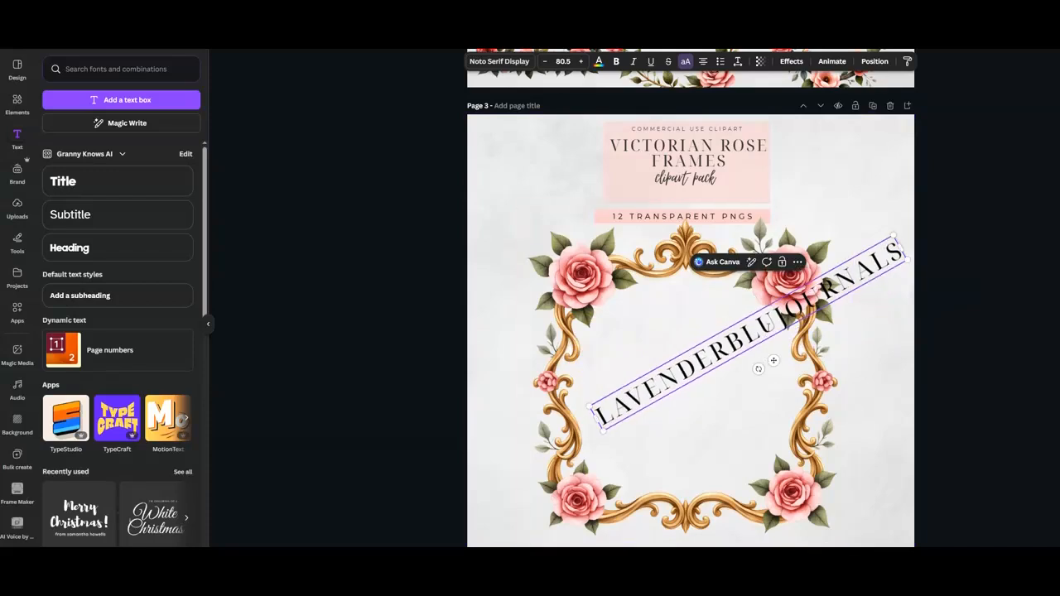
left_click_drag(783, 321, 701, 348)
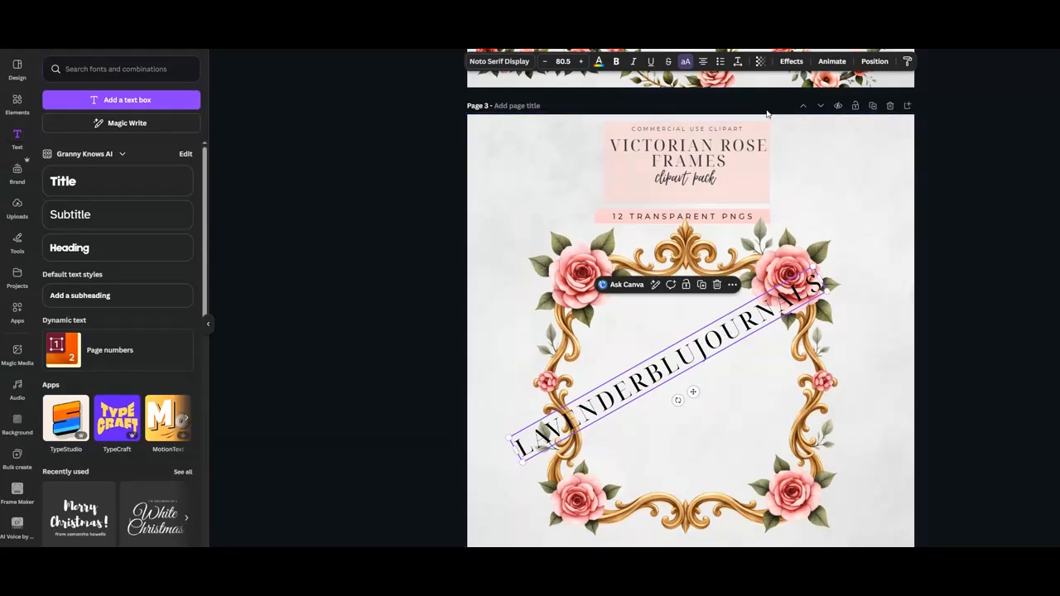
Set the watermark text's transparency to 20.
left_click(760, 62)
left_click_drag(746, 103, 724, 103)
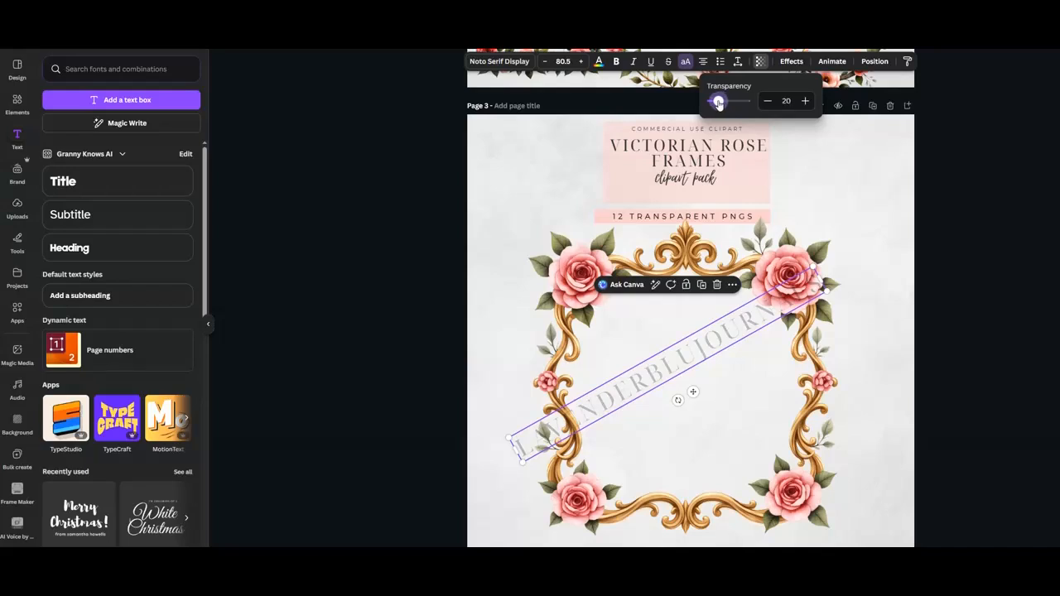
left_click(639, 400)
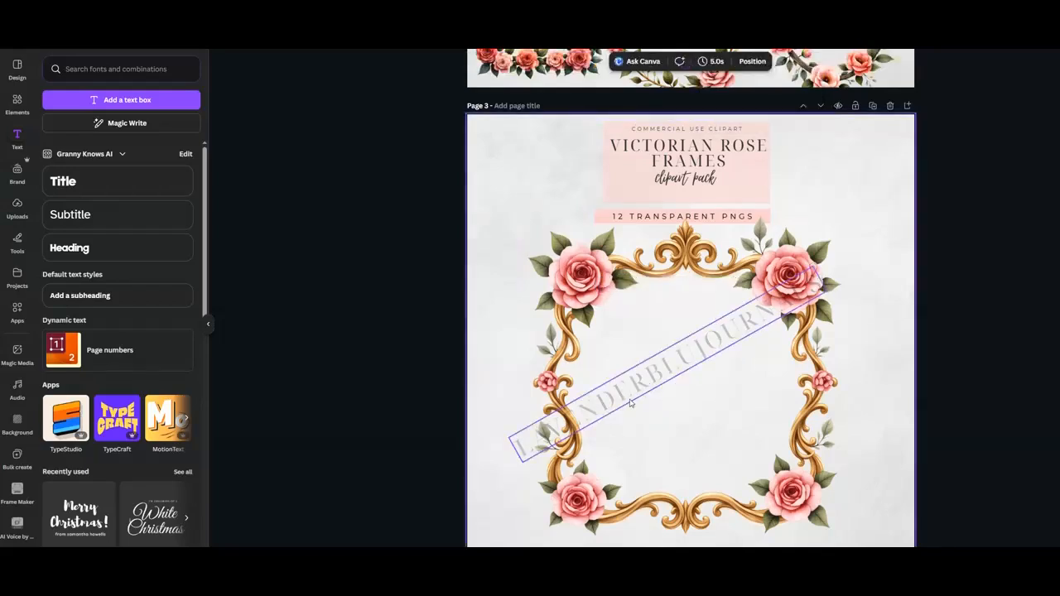
Duplicate the diagonal watermark and position the two copies across the frame.
left_click_drag(671, 369, 723, 398)
left_click(661, 232)
left_click_drag(661, 293, 675, 308)
left_click_drag(715, 401, 741, 429)
left_click_drag(673, 304, 680, 309)
left_click(879, 245)
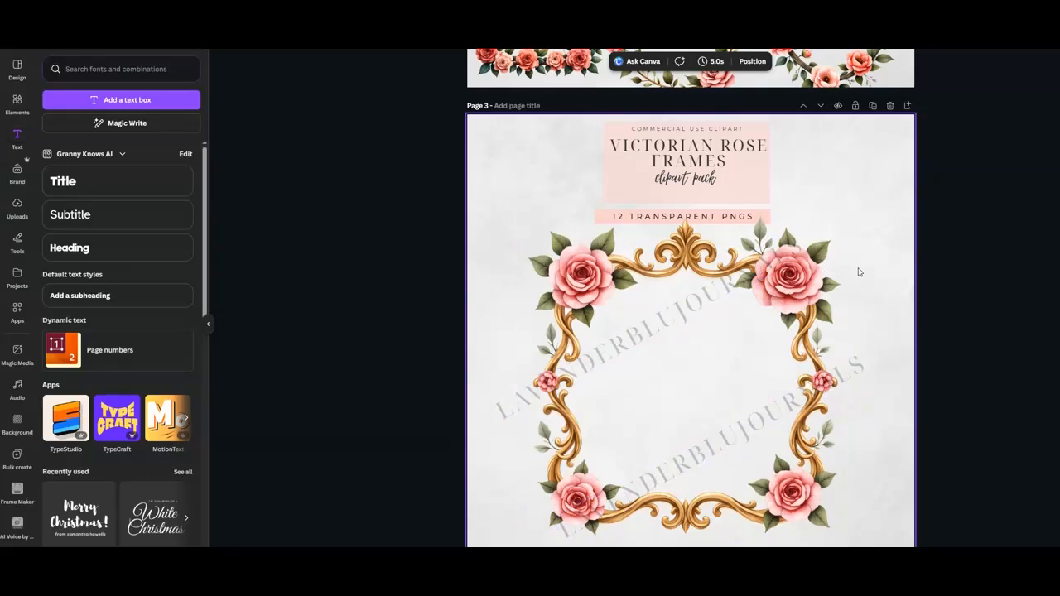
Scroll through all listing pages to review the watermarked preview and the collage.
scroll(859, 272, "down", 7)
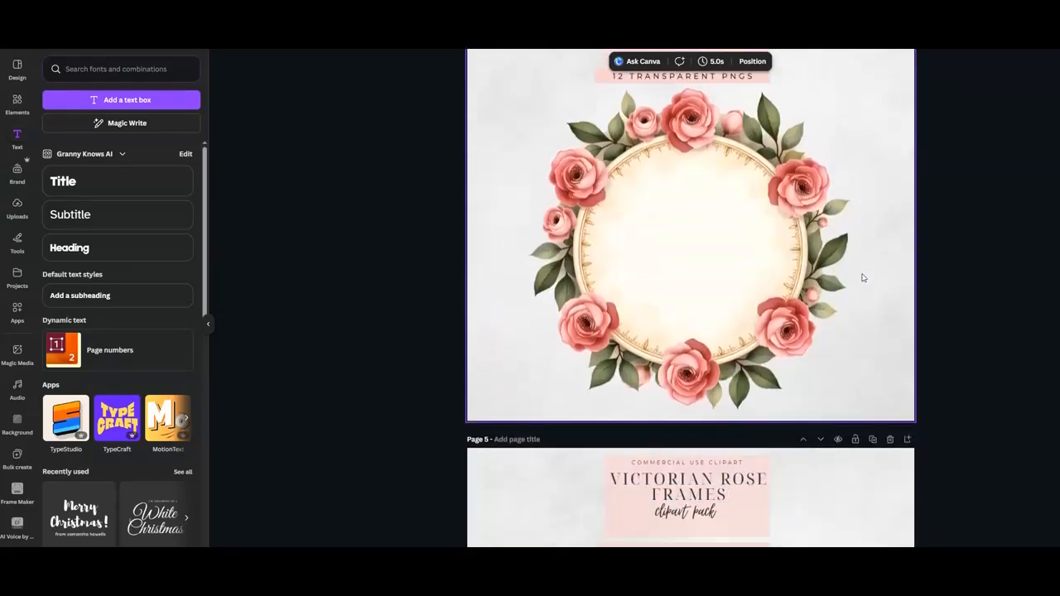
scroll(861, 277, "down", 8)
scroll(862, 278, "down", 2)
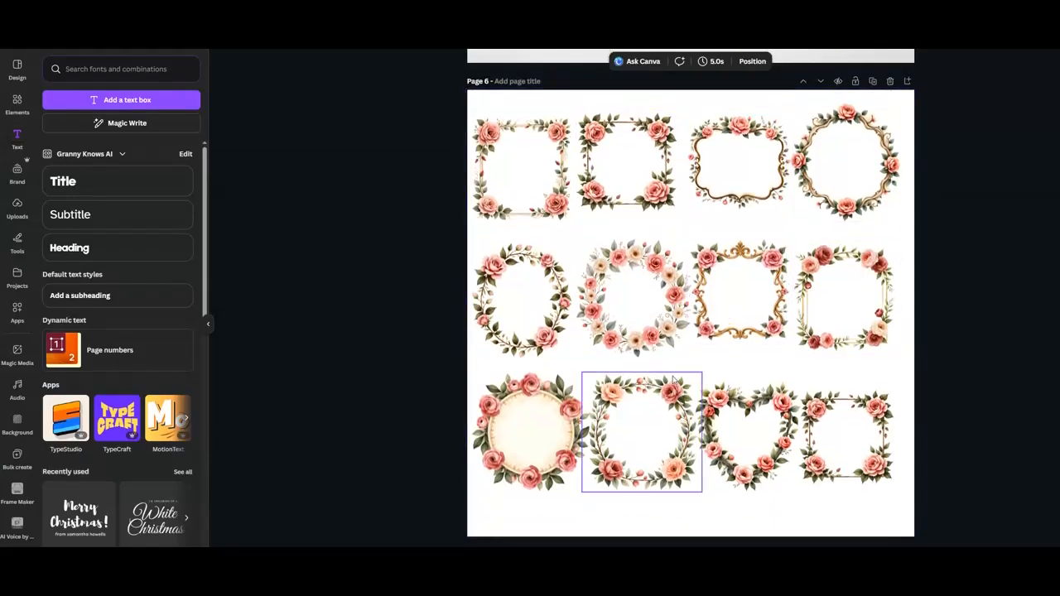
scroll(729, 383, "up", 8)
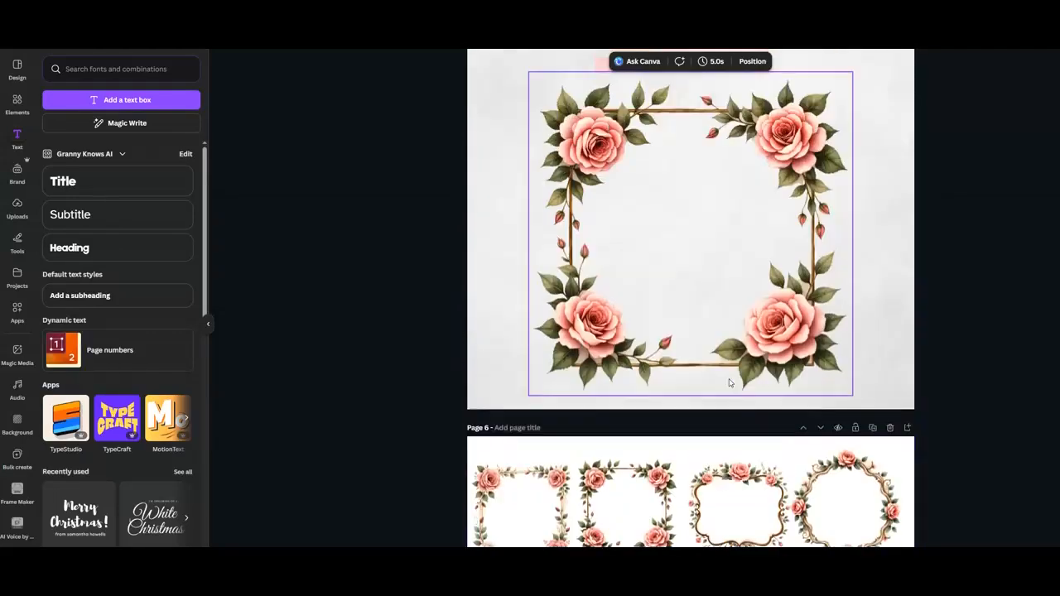
scroll(730, 383, "up", 10)
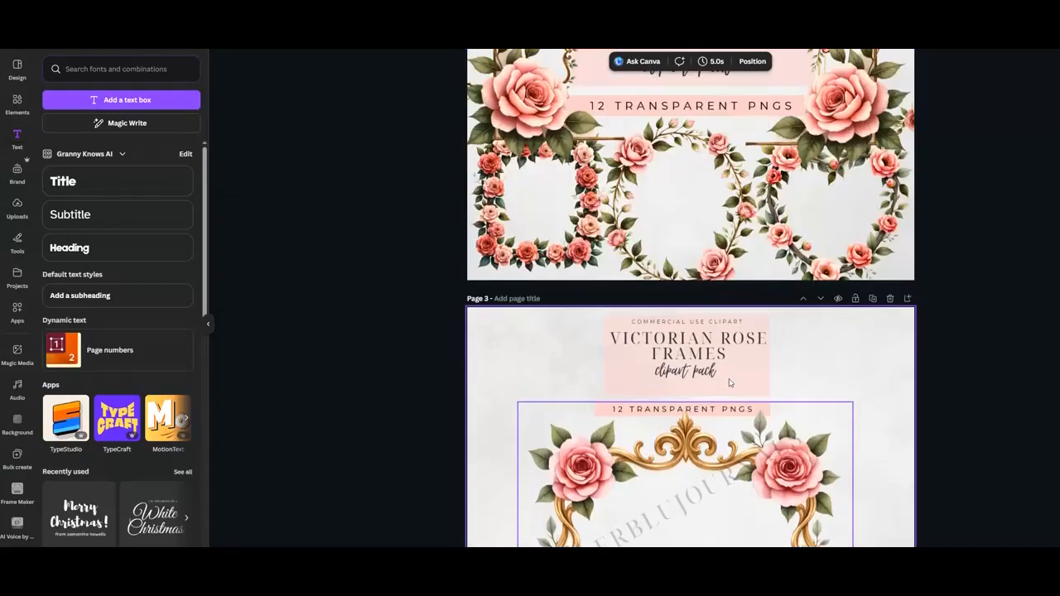
scroll(729, 383, "down", 8)
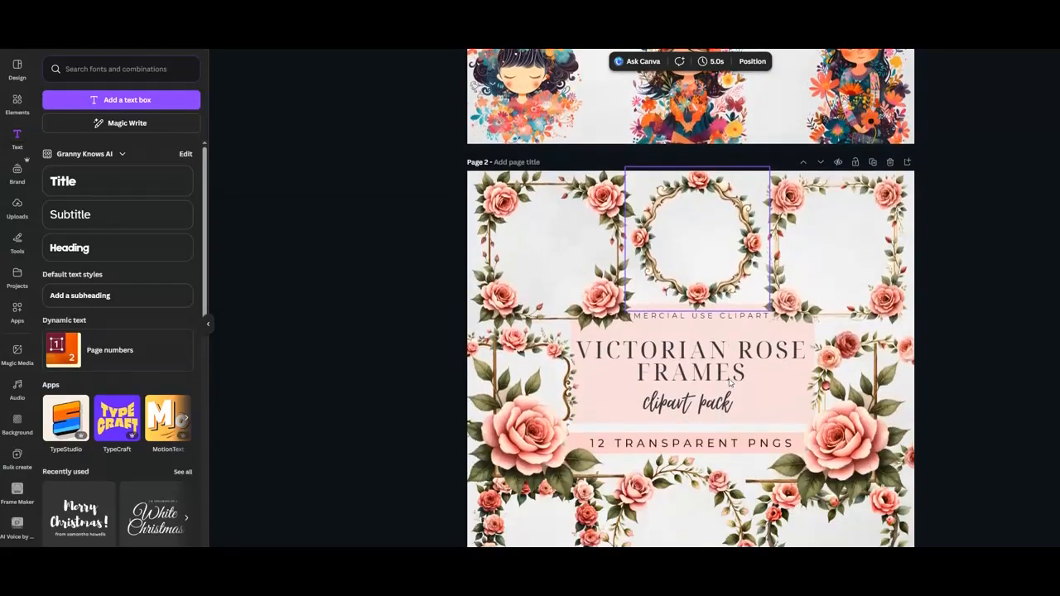
scroll(729, 382, "down", 12)
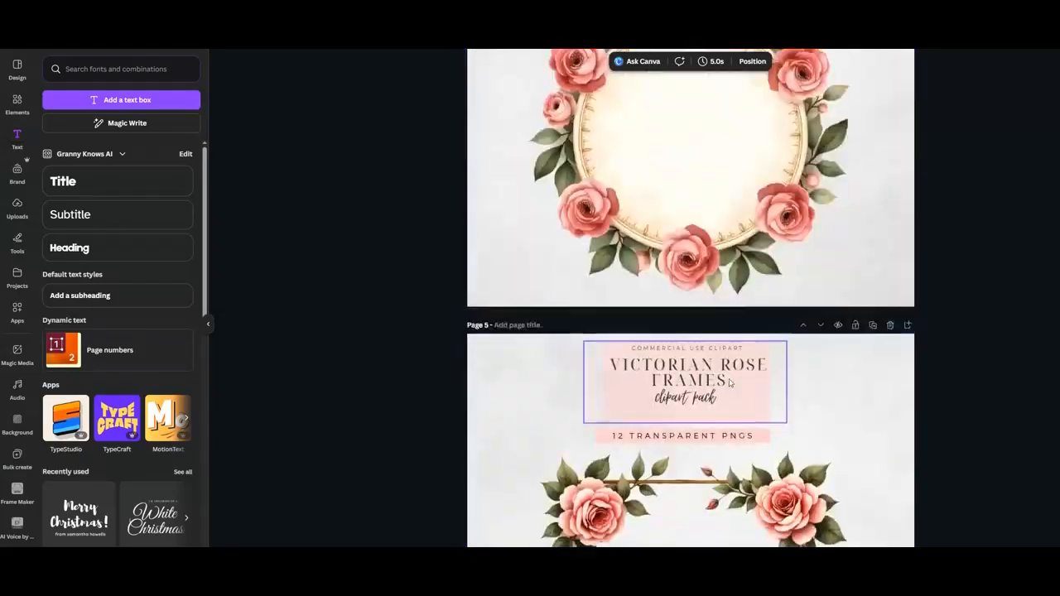
scroll(730, 383, "down", 1)
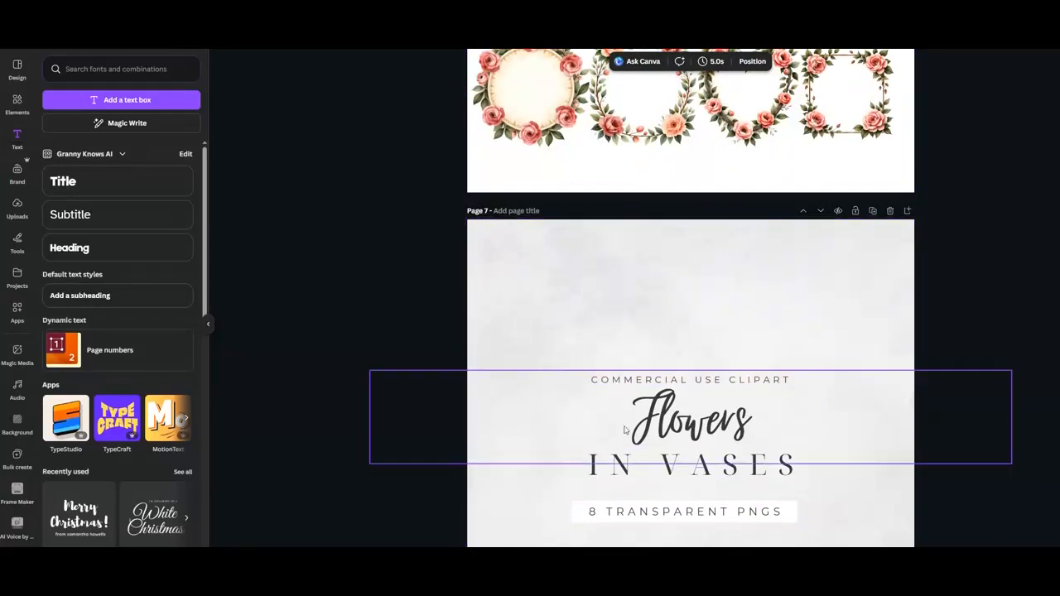
scroll(803, 355, "up", 10)
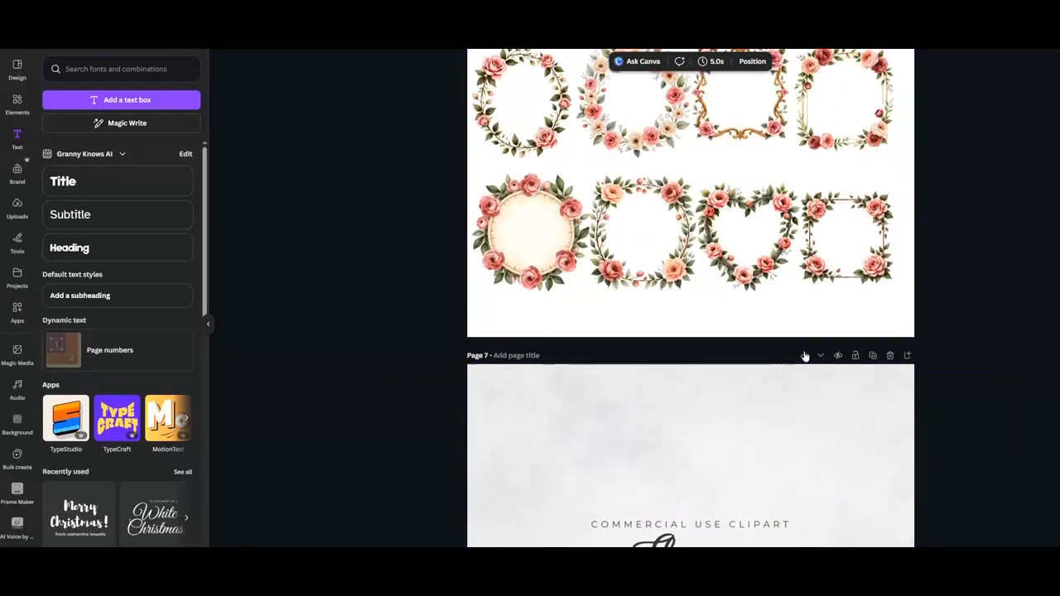
scroll(803, 356, "up", 5)
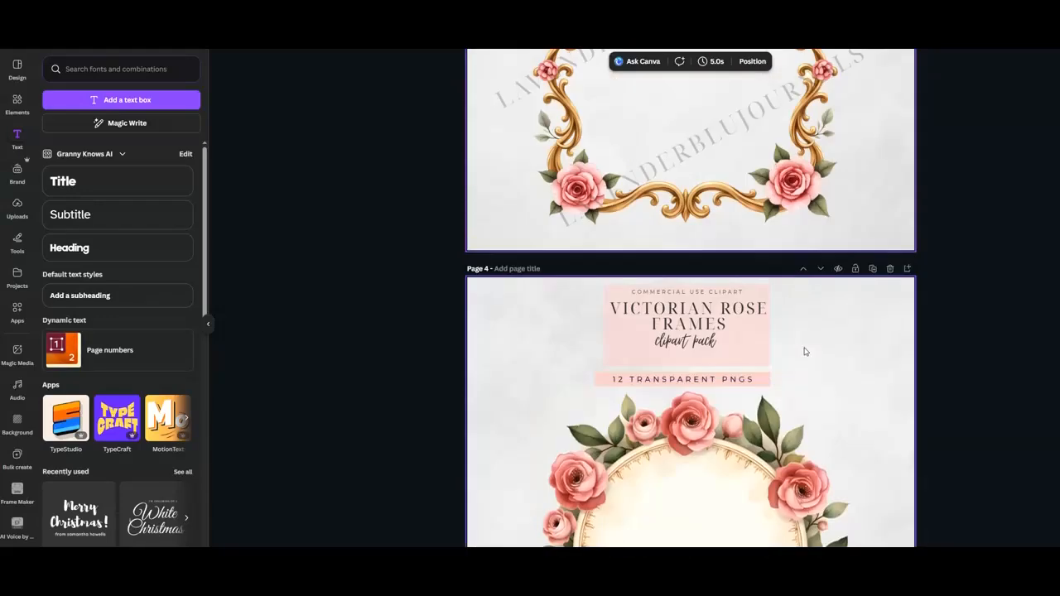
Download all pages of the design as JPG files.
left_click(1057, 38)
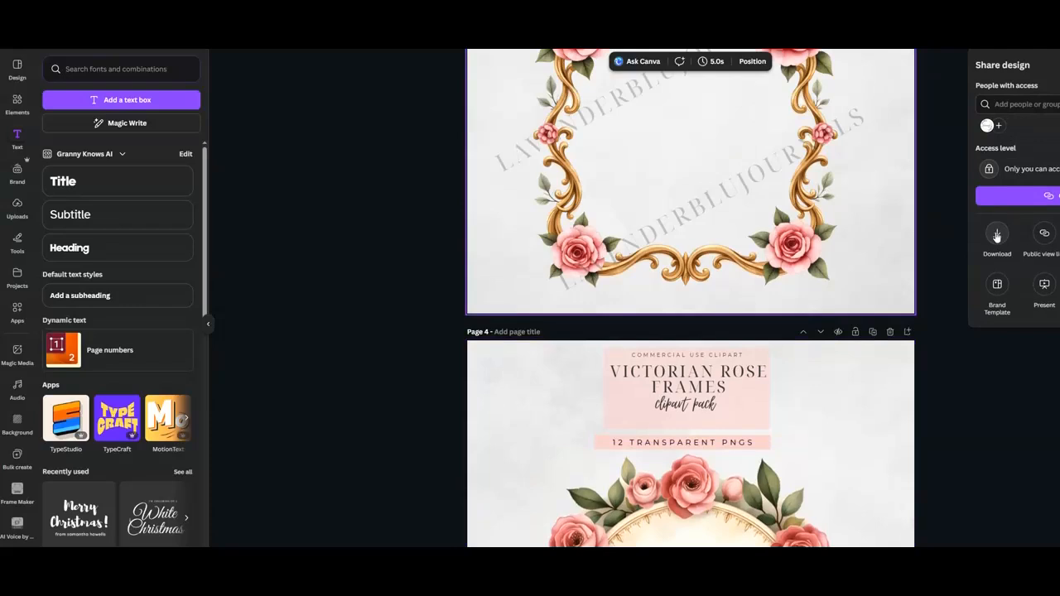
left_click(997, 236)
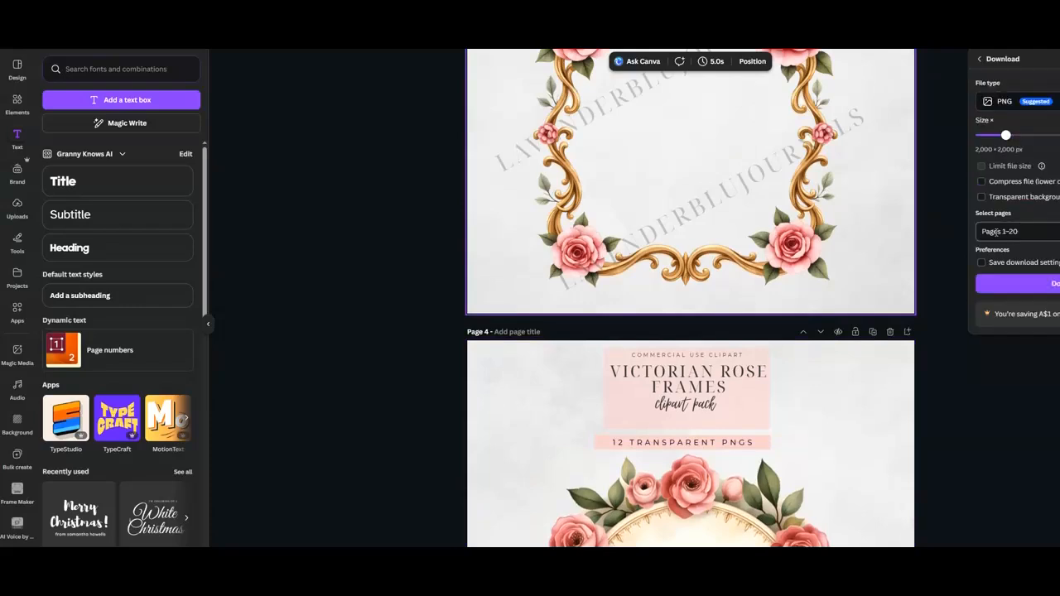
left_click(1019, 106)
left_click(1018, 133)
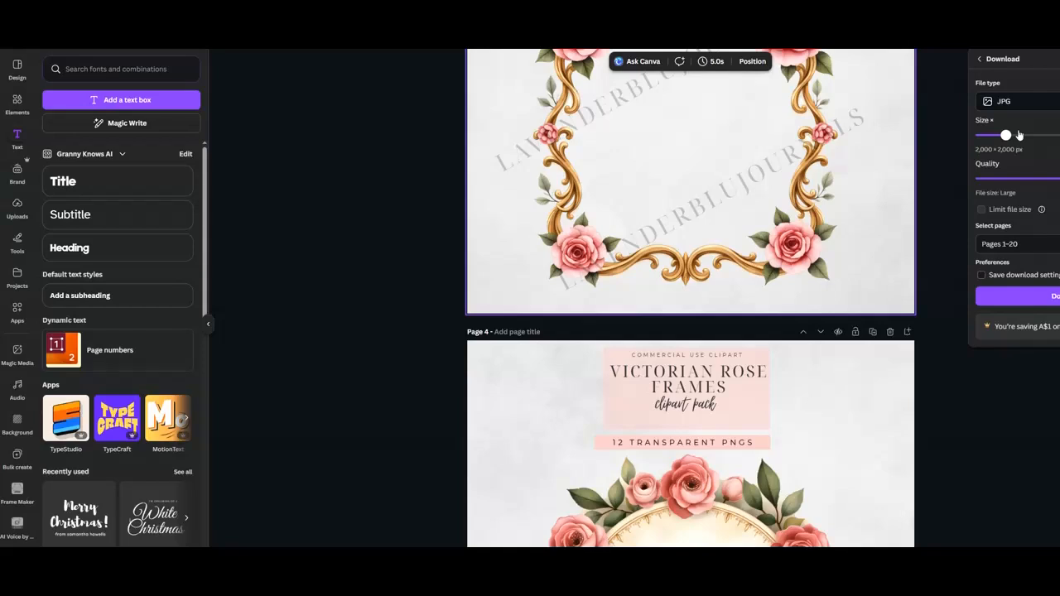
left_click(1011, 296)
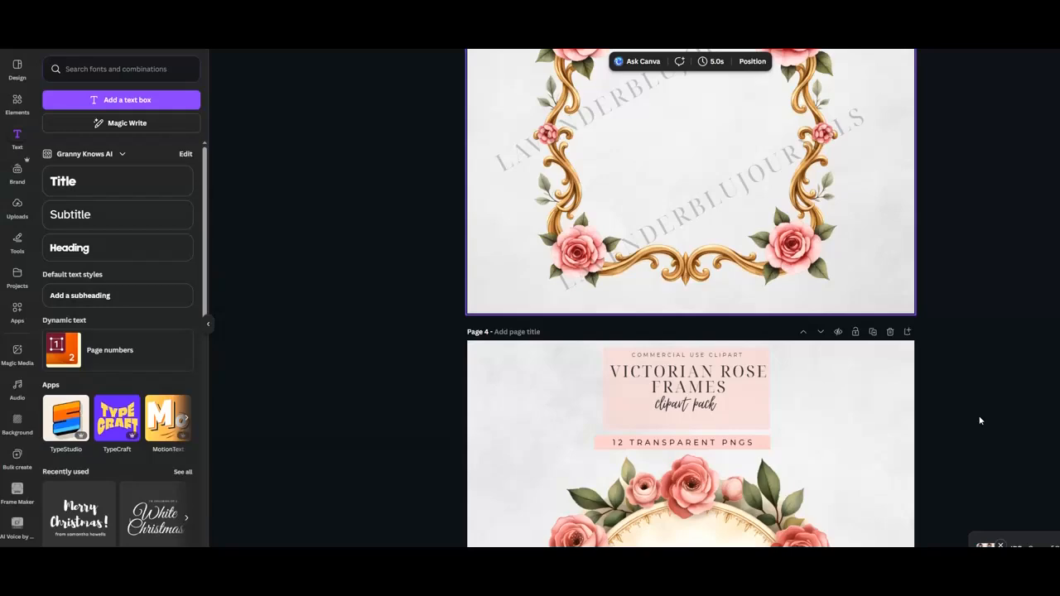
Save the zipped download as Copy of Product Images.zip in the Victorian Rose Frames folder.
scroll(841, 433, "up", 7)
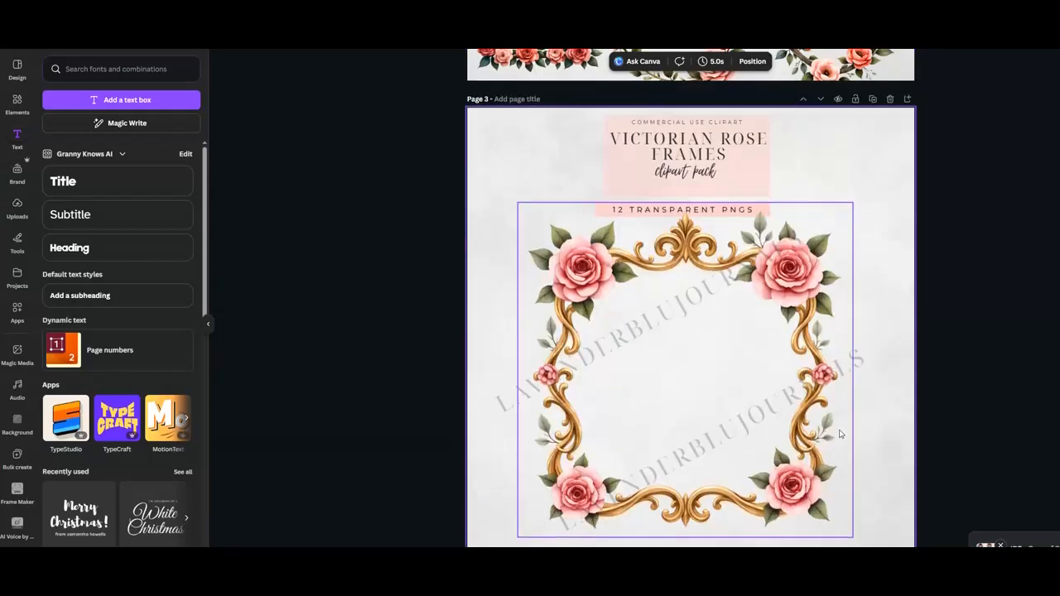
scroll(841, 434, "up", 9)
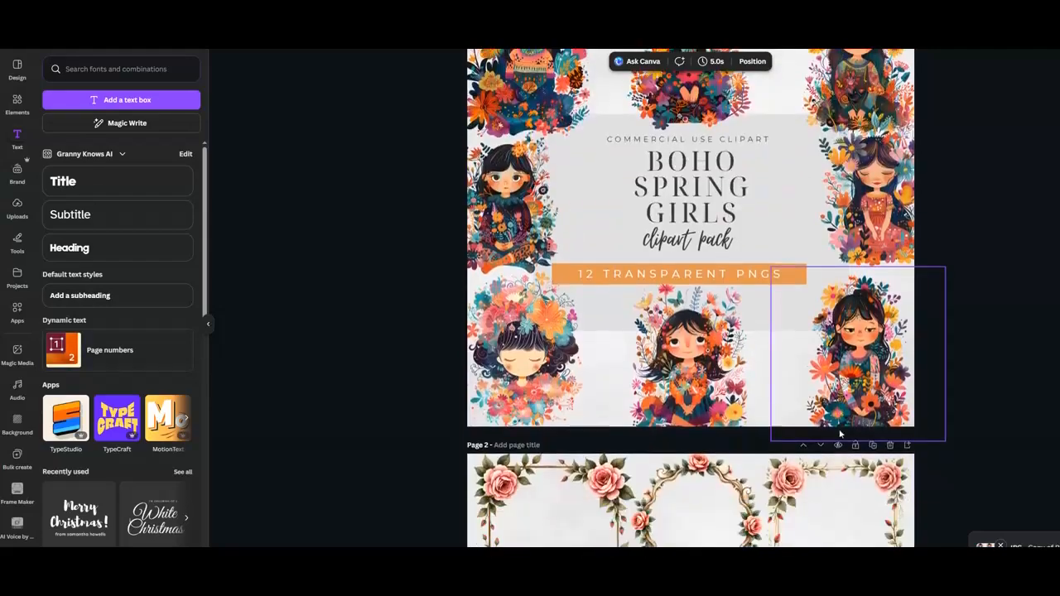
scroll(840, 433, "down", 7)
scroll(840, 434, "down", 4)
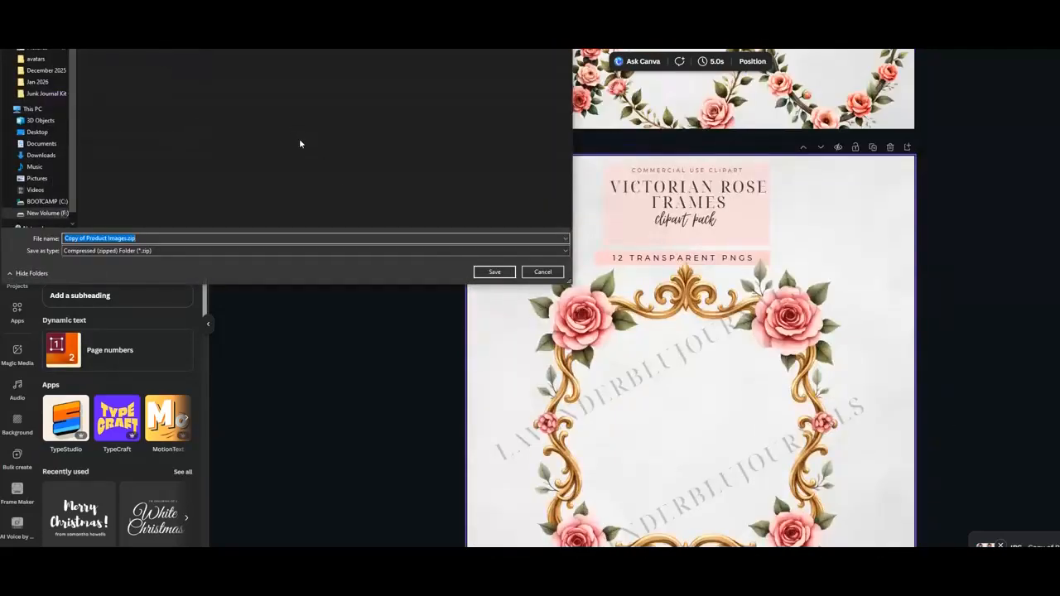
left_click(489, 272)
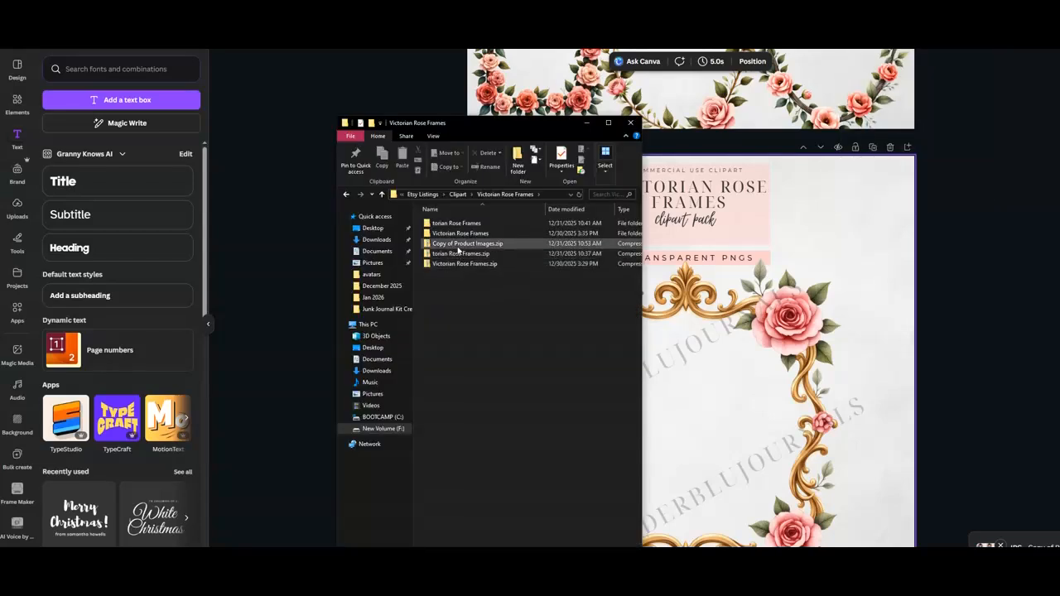
In File Explorer, extract the Copy of Product Images.zip archive.
left_click(457, 246)
right_click(461, 245)
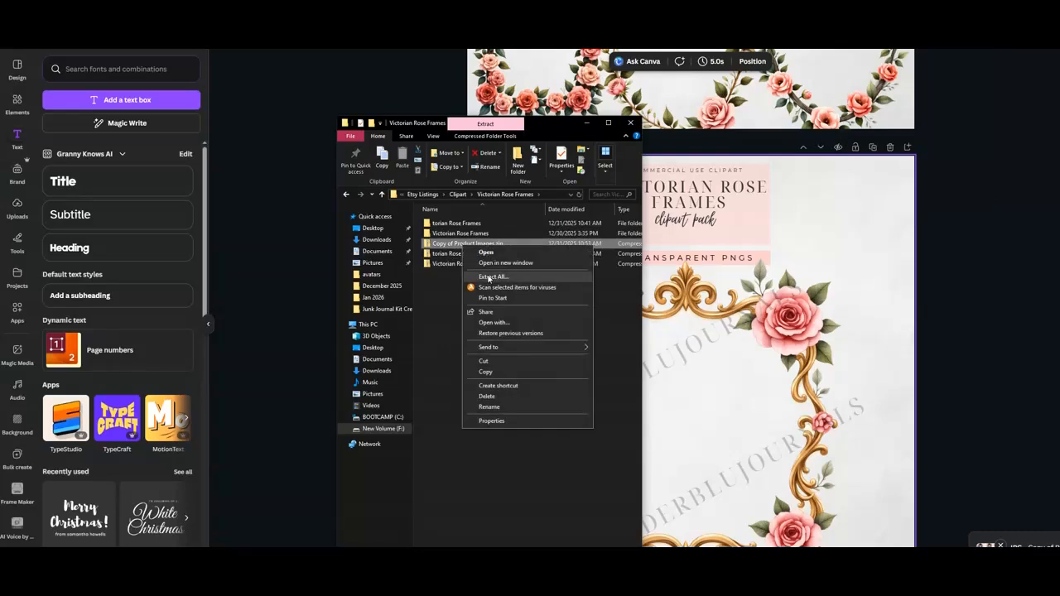
left_click(490, 277)
left_click(679, 373)
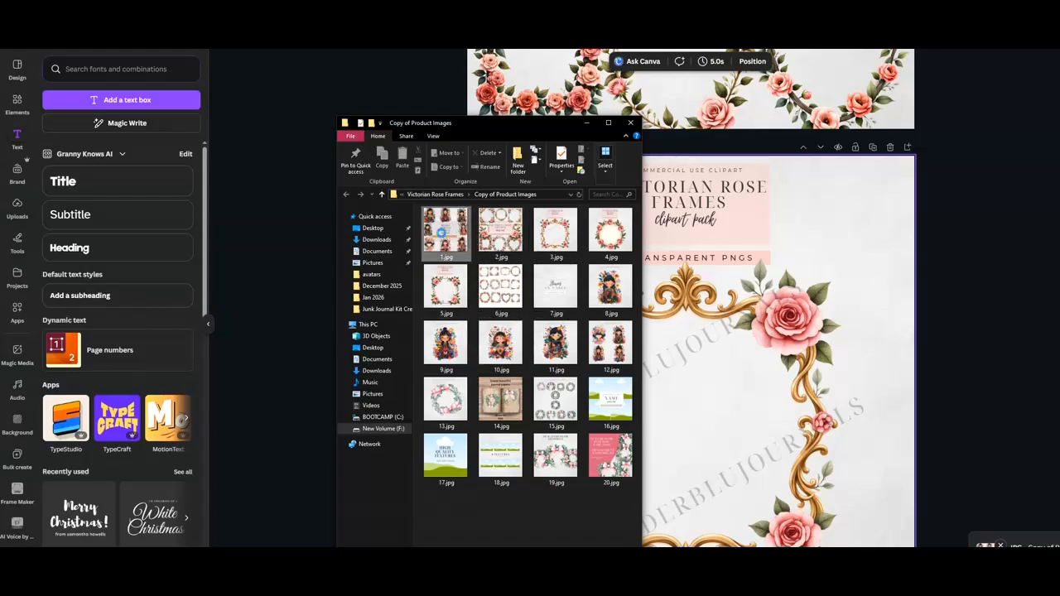
Delete image 1.jpg from the extracted Copy of Product Images folder.
left_click(441, 233)
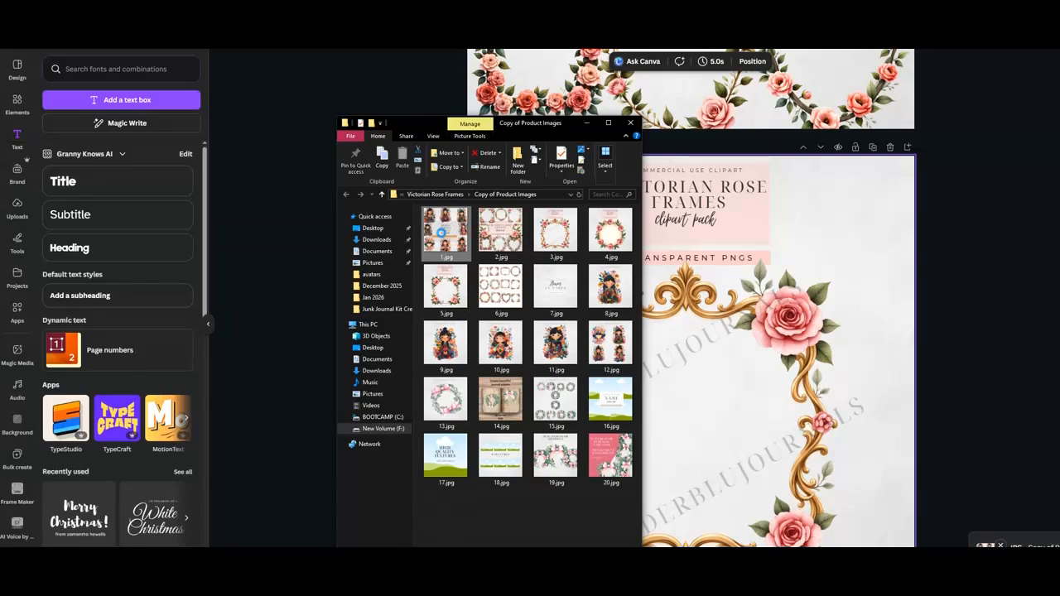
right_click(441, 235)
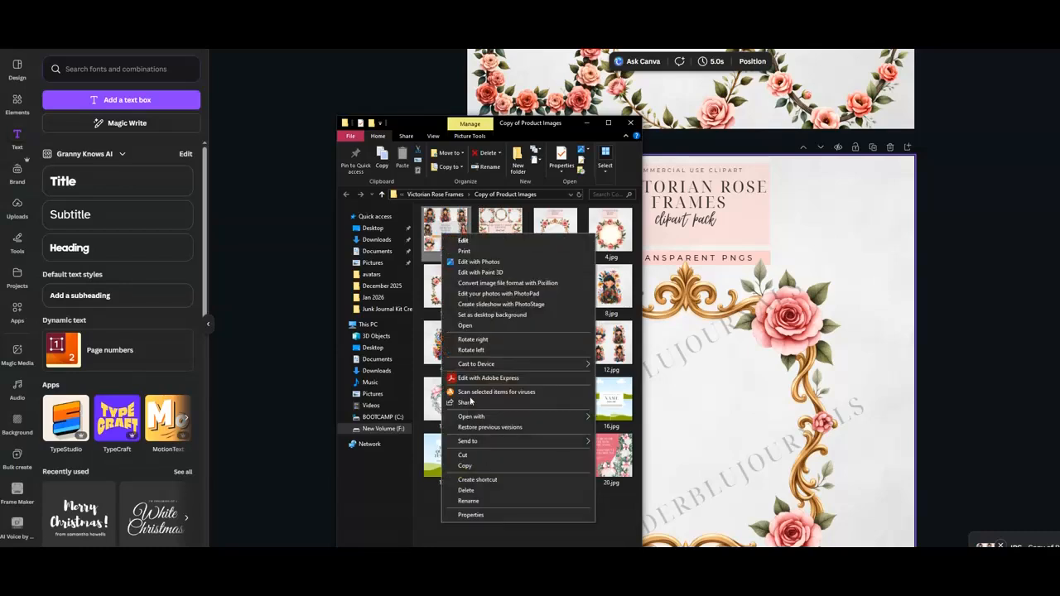
left_click(468, 490)
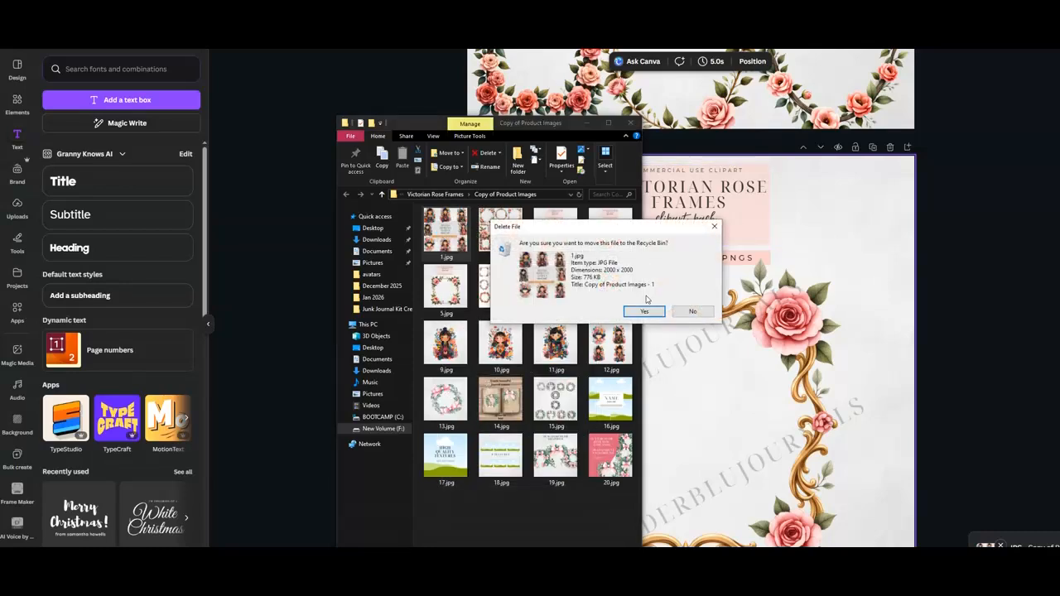
left_click(644, 311)
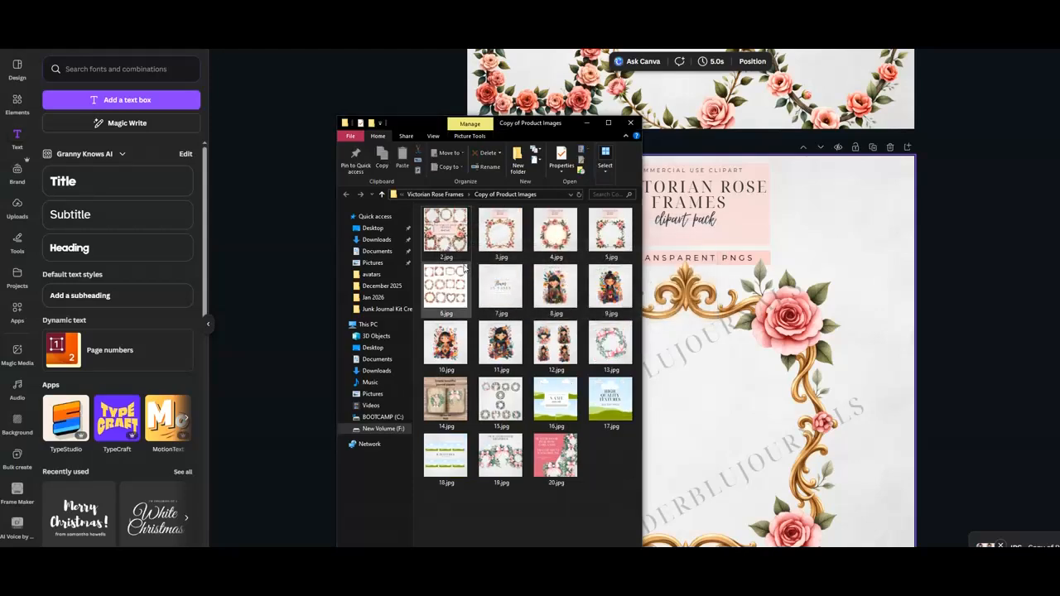
Delete images 7.jpg through 20.jpg from the Copy of Product Images folder.
left_click(494, 291)
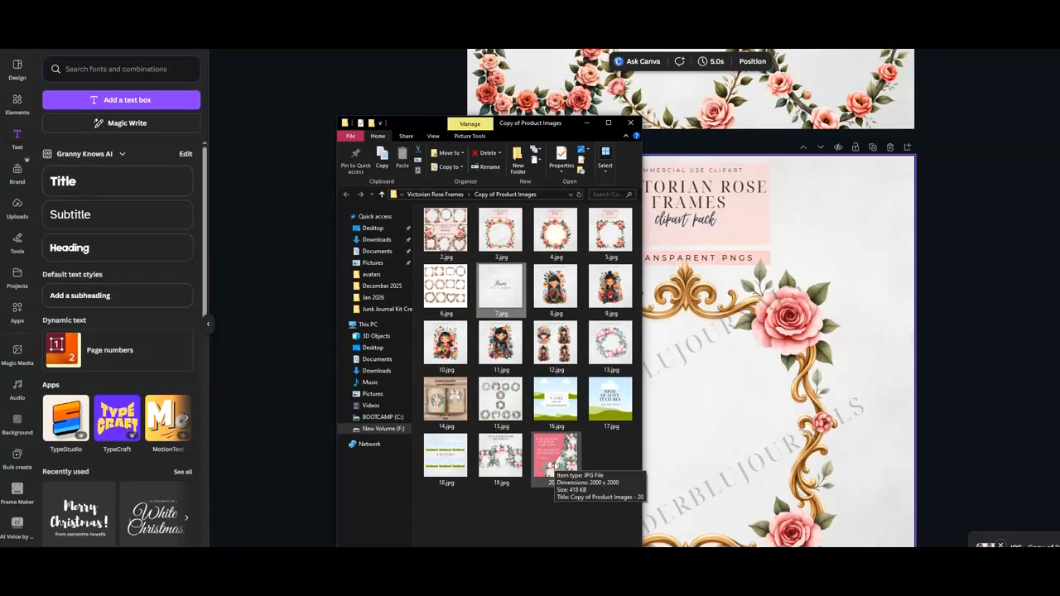
left_click(553, 469, "shift")
right_click(560, 346)
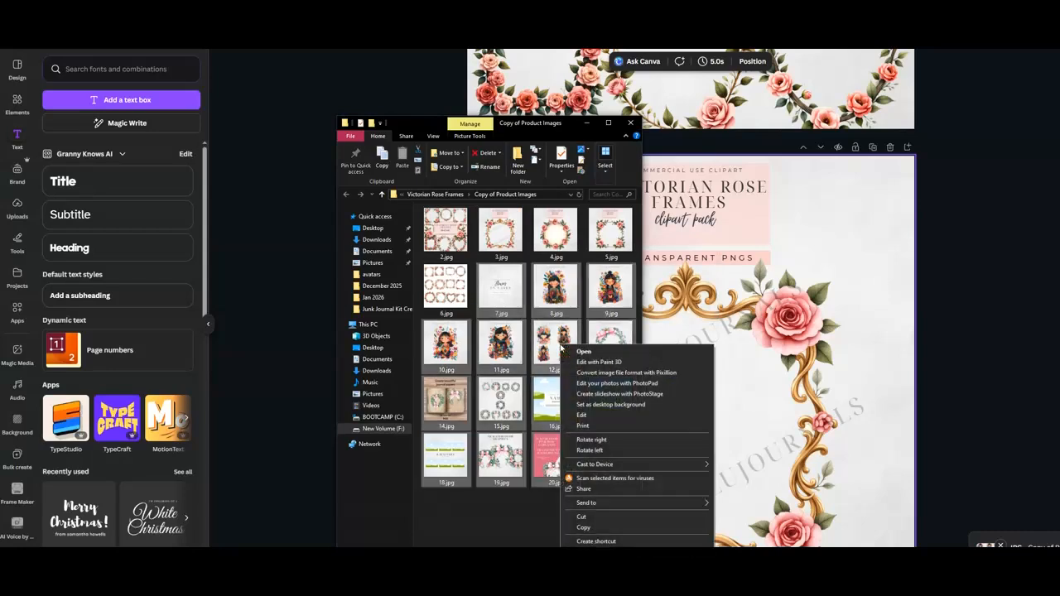
left_click(585, 552)
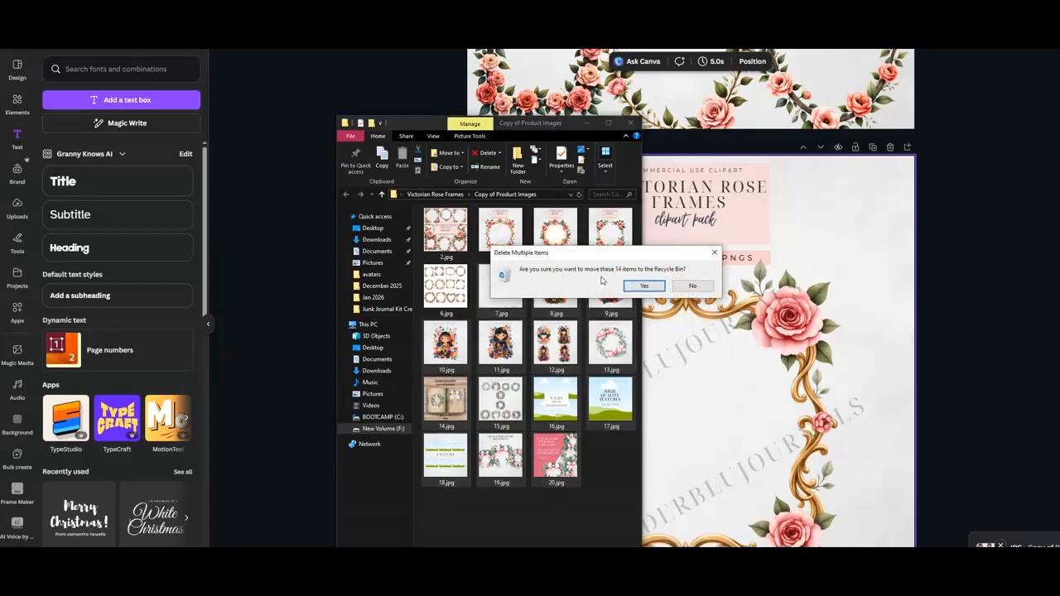
left_click(637, 288)
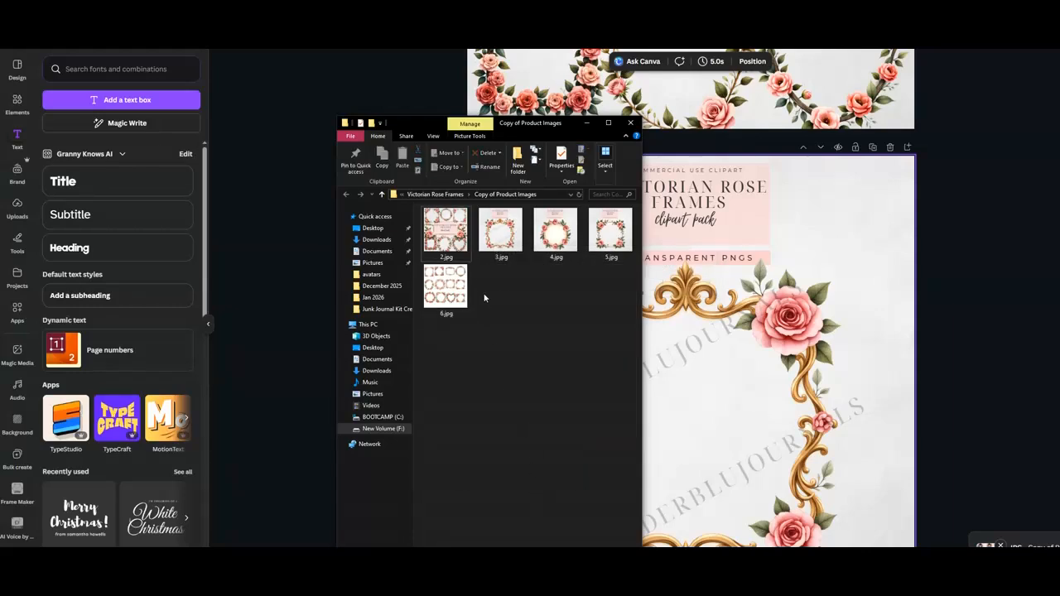
Open 2.jpg in the image viewer and page back and forth through the remaining listing images to review them.
left_click(447, 229)
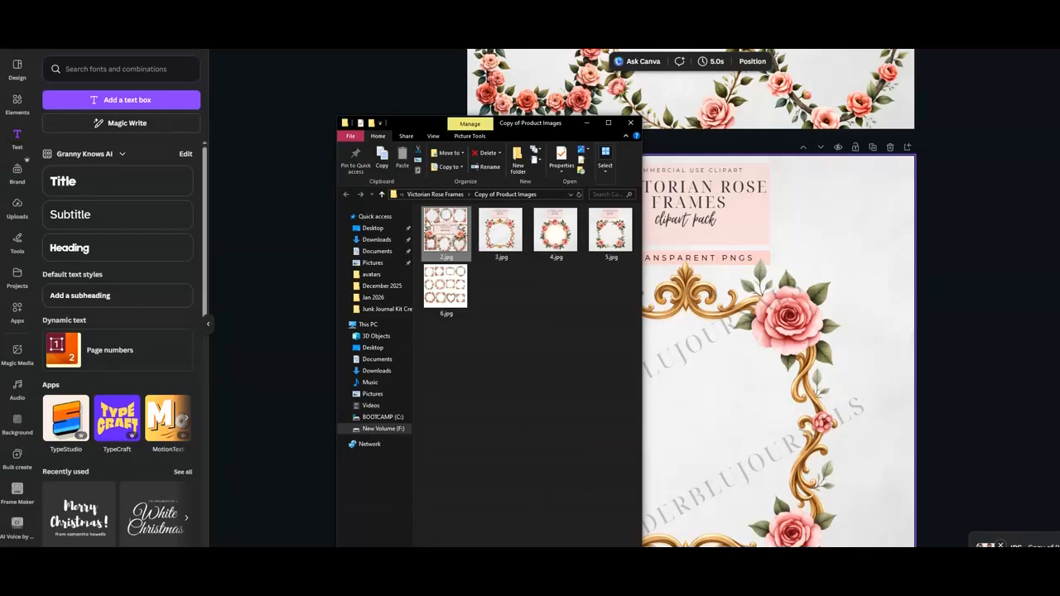
double_click(446, 233)
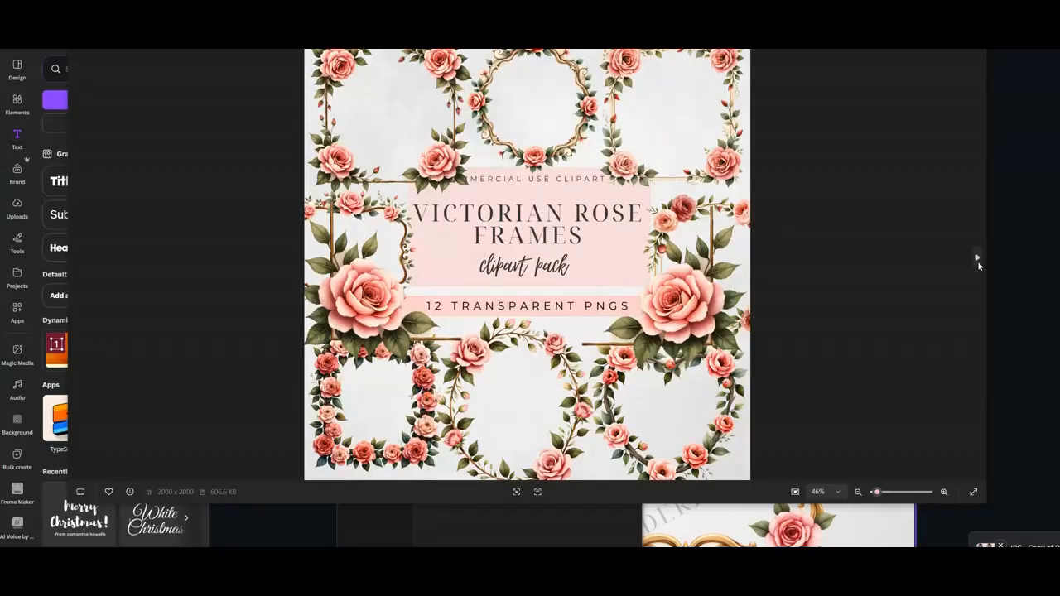
left_click(977, 259)
left_click(977, 260)
left_click(977, 259)
left_click(977, 260)
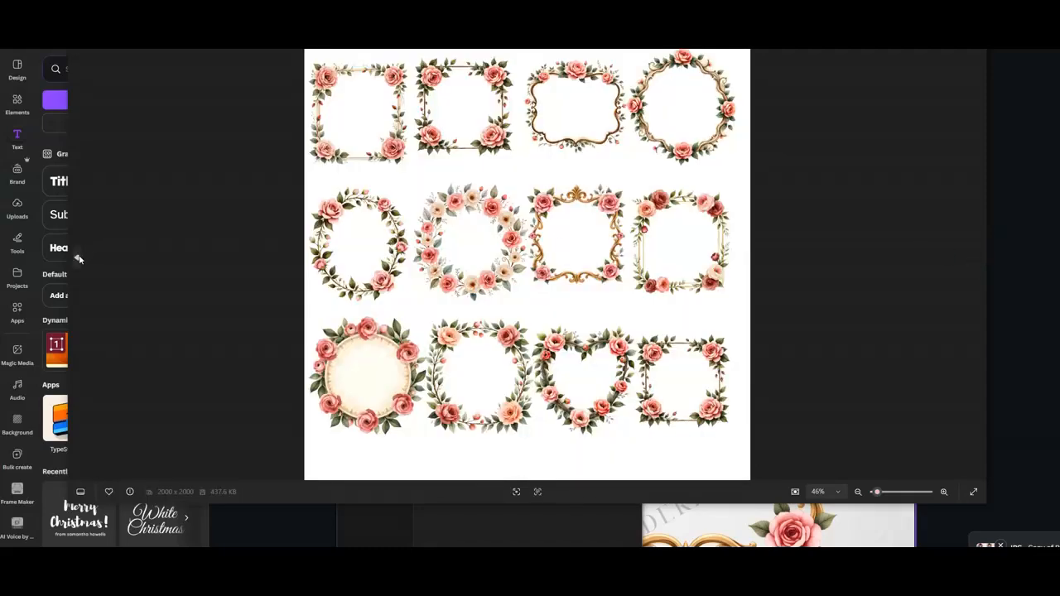
left_click(79, 259)
left_click(79, 259)
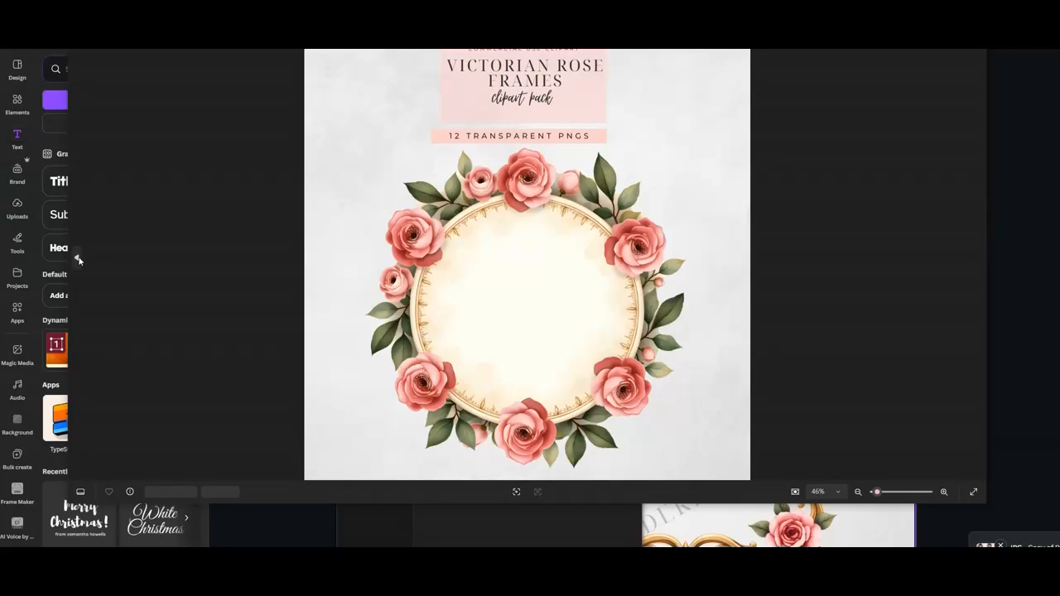
left_click(78, 259)
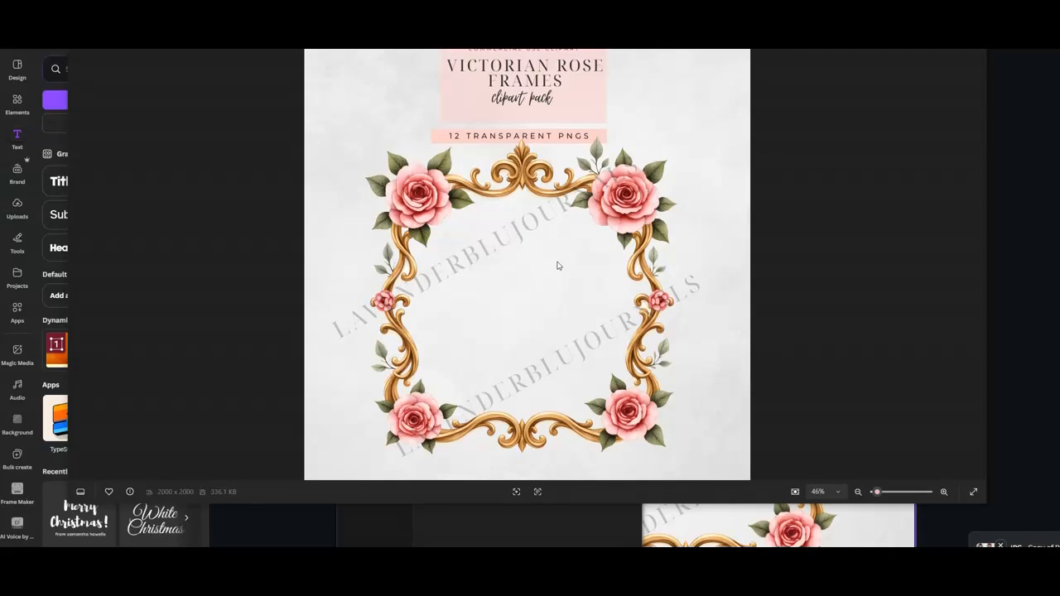
scroll(584, 270, "up", 3)
scroll(584, 270, "down", 3)
left_click(977, 260)
left_click(977, 260)
left_click(977, 261)
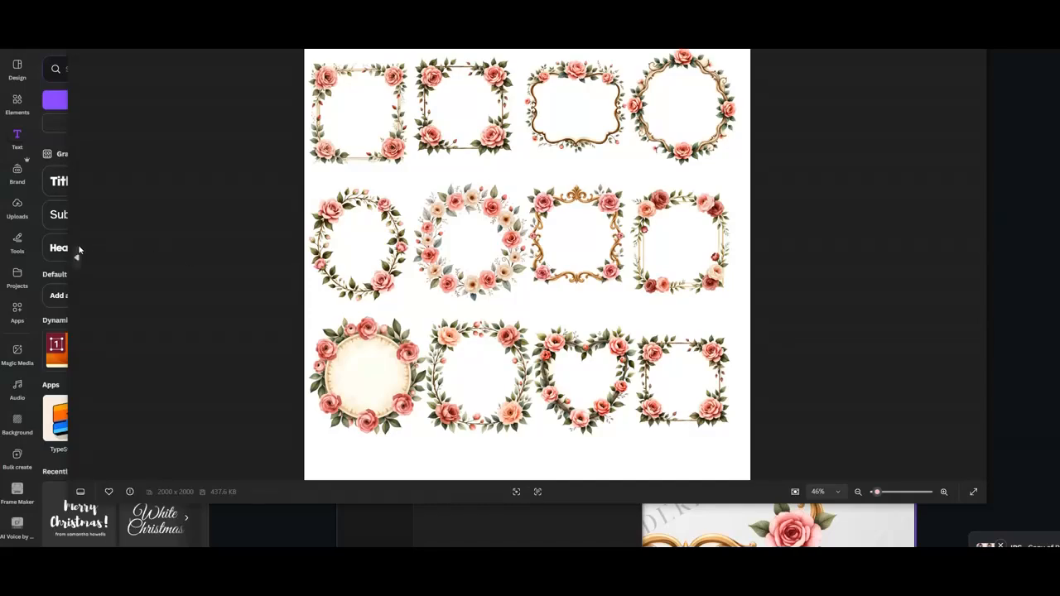
left_click(76, 259)
left_click(77, 259)
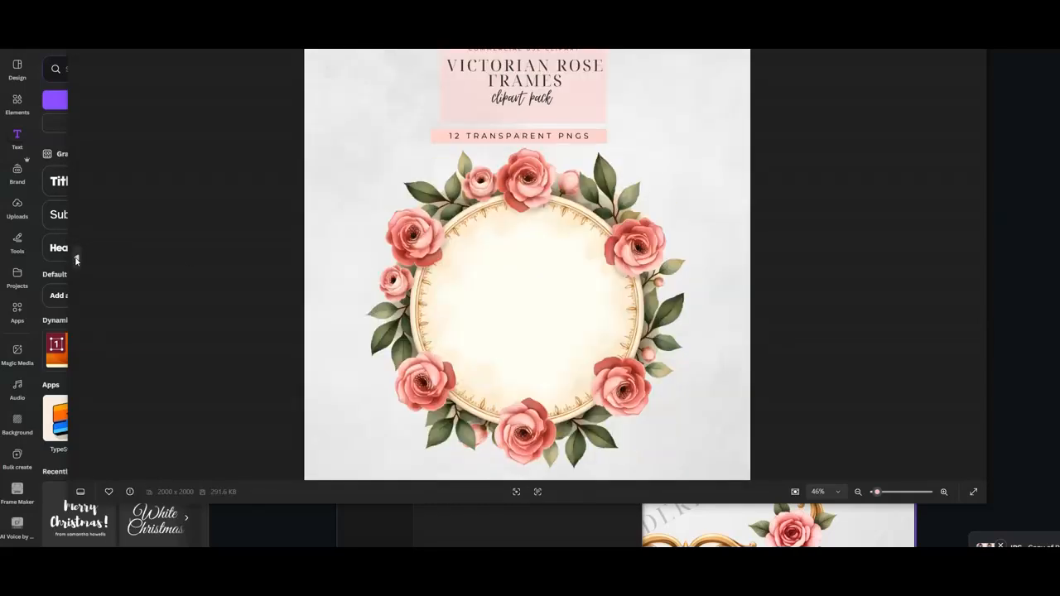
left_click(76, 259)
left_click(76, 259)
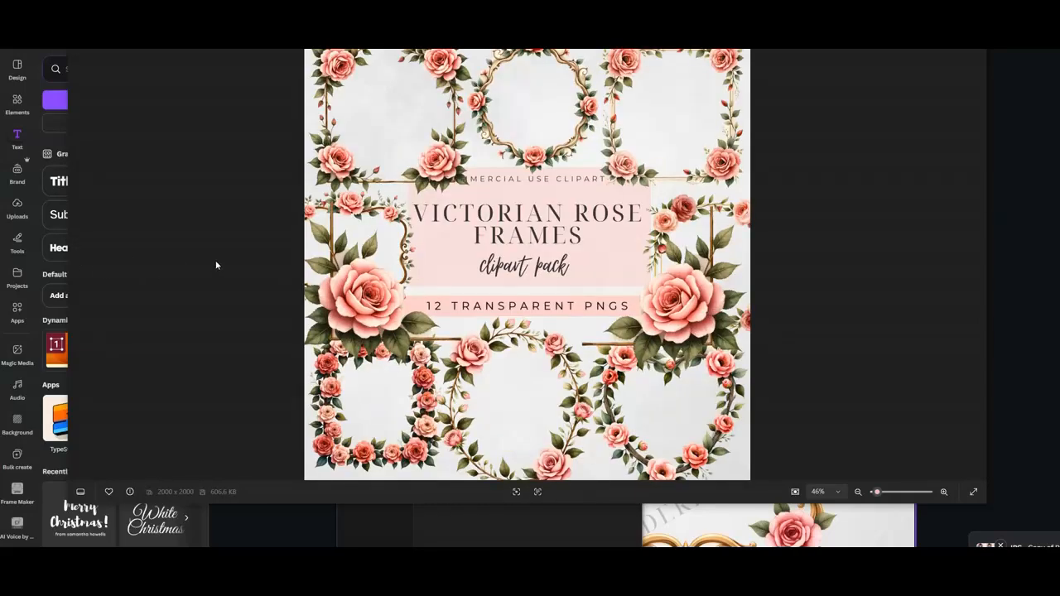